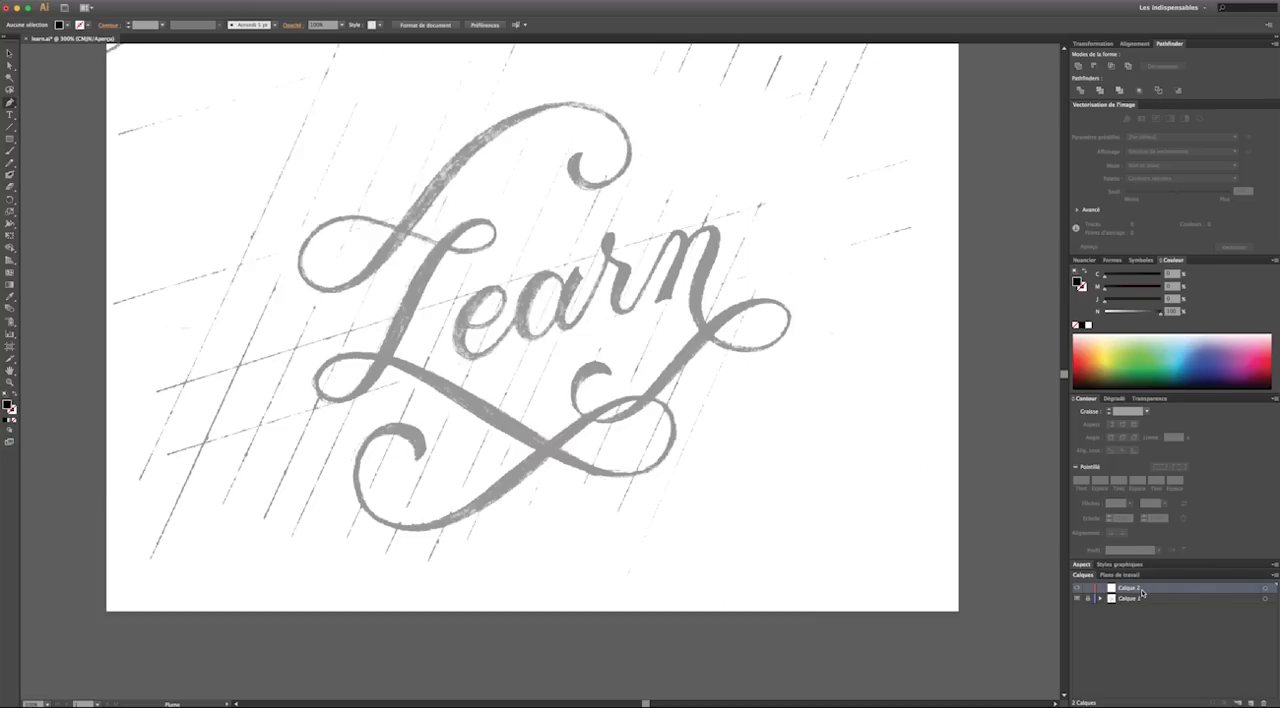
Examine the Learn lettering sketch up close and check the active fill and stroke colours before tracing
key("v")
key("super+plus")
key("super+plus")
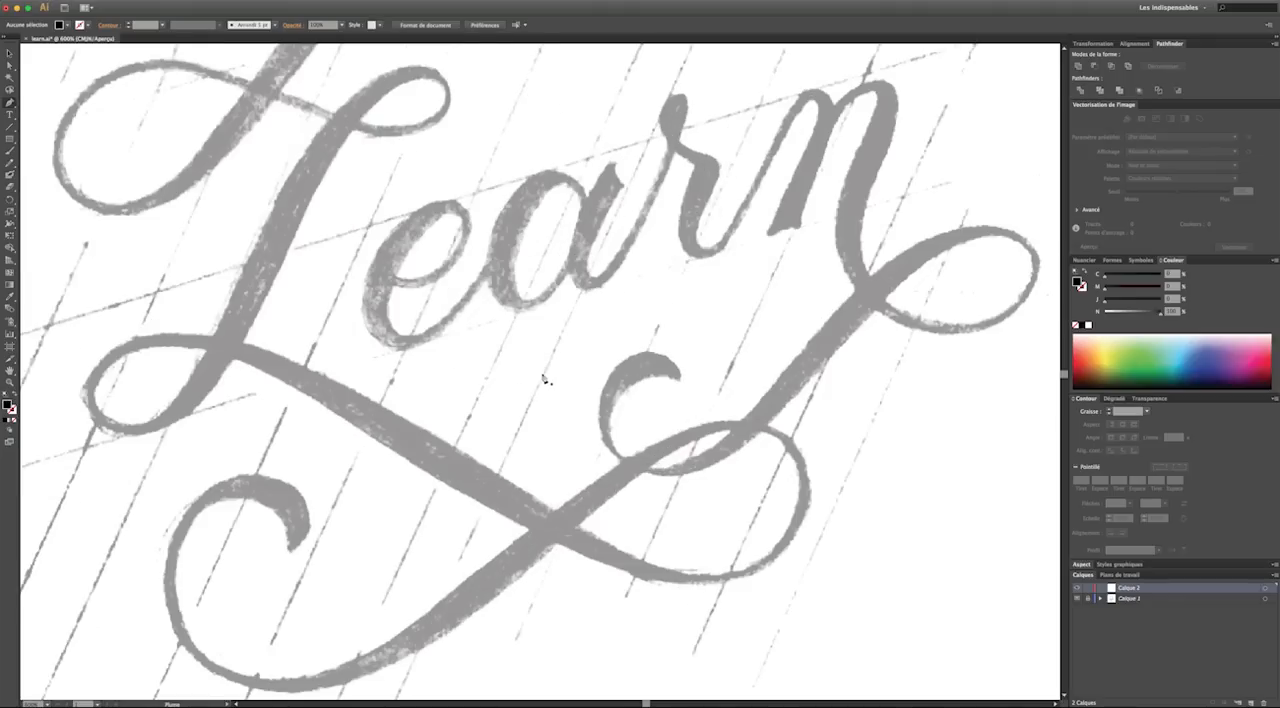
scroll(545, 379, "up", 5)
scroll(552, 379, "left", 3)
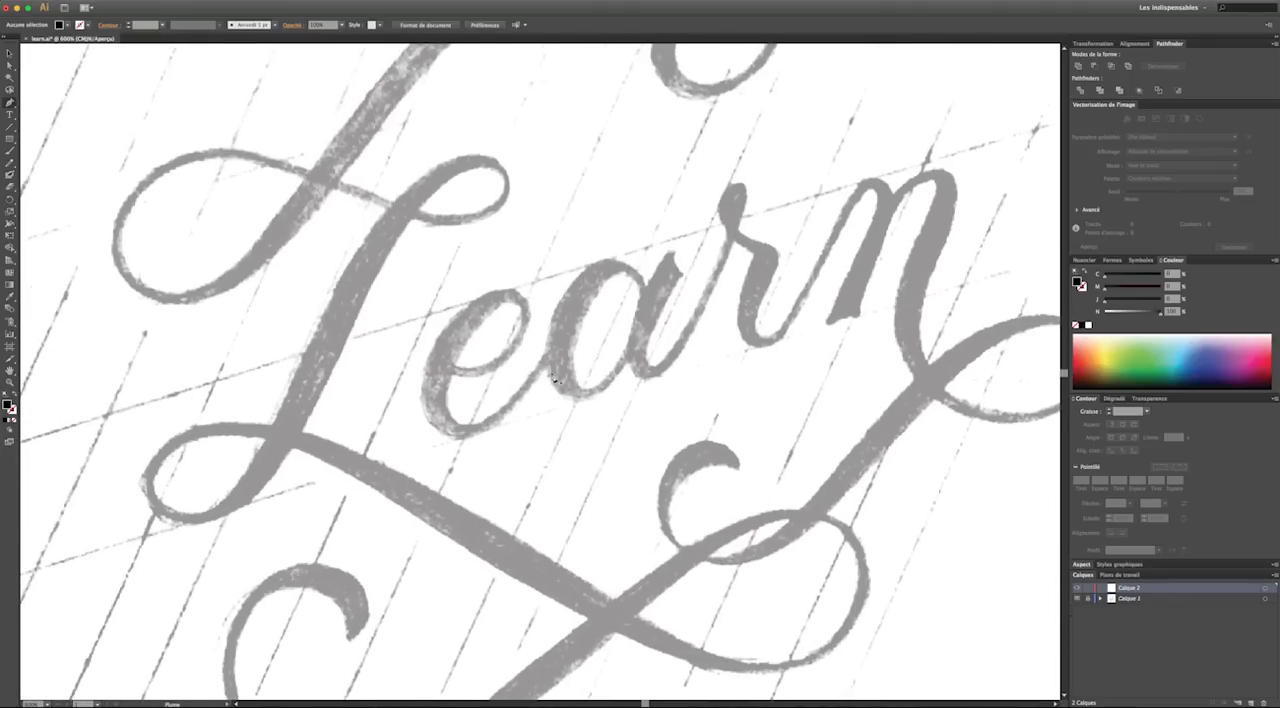
scroll(555, 378, "up", 2)
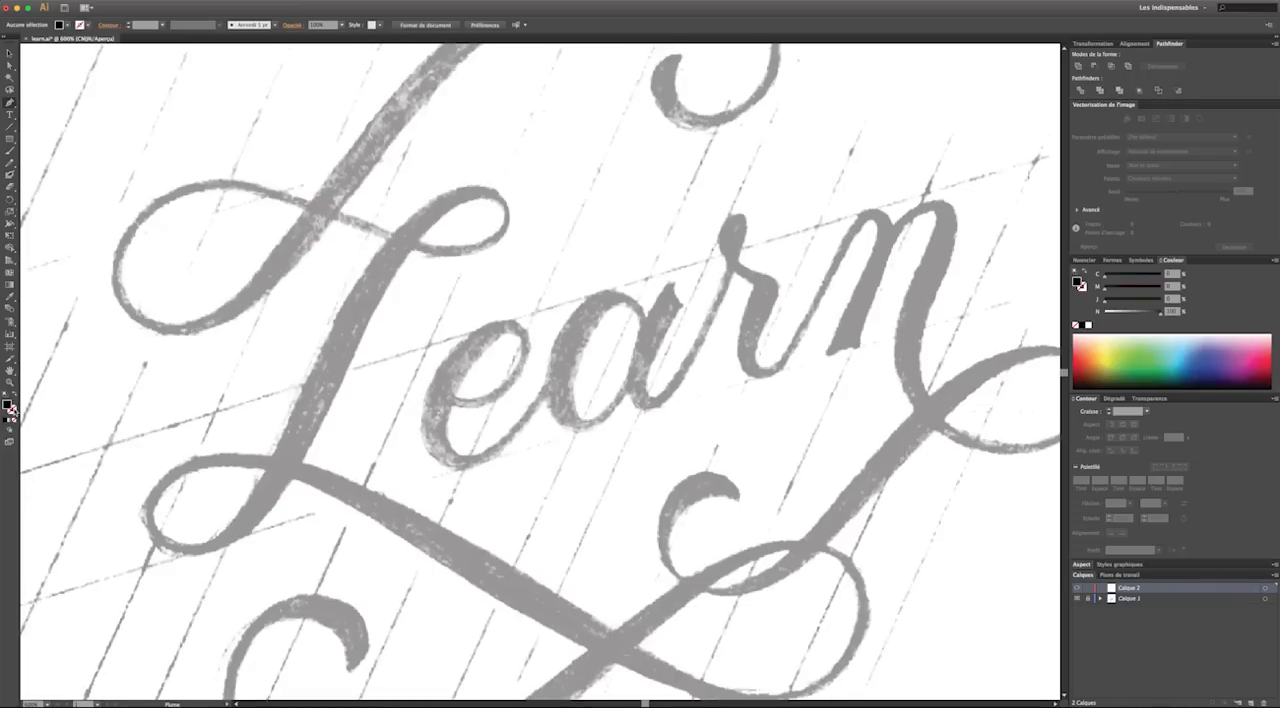
left_click(12, 407)
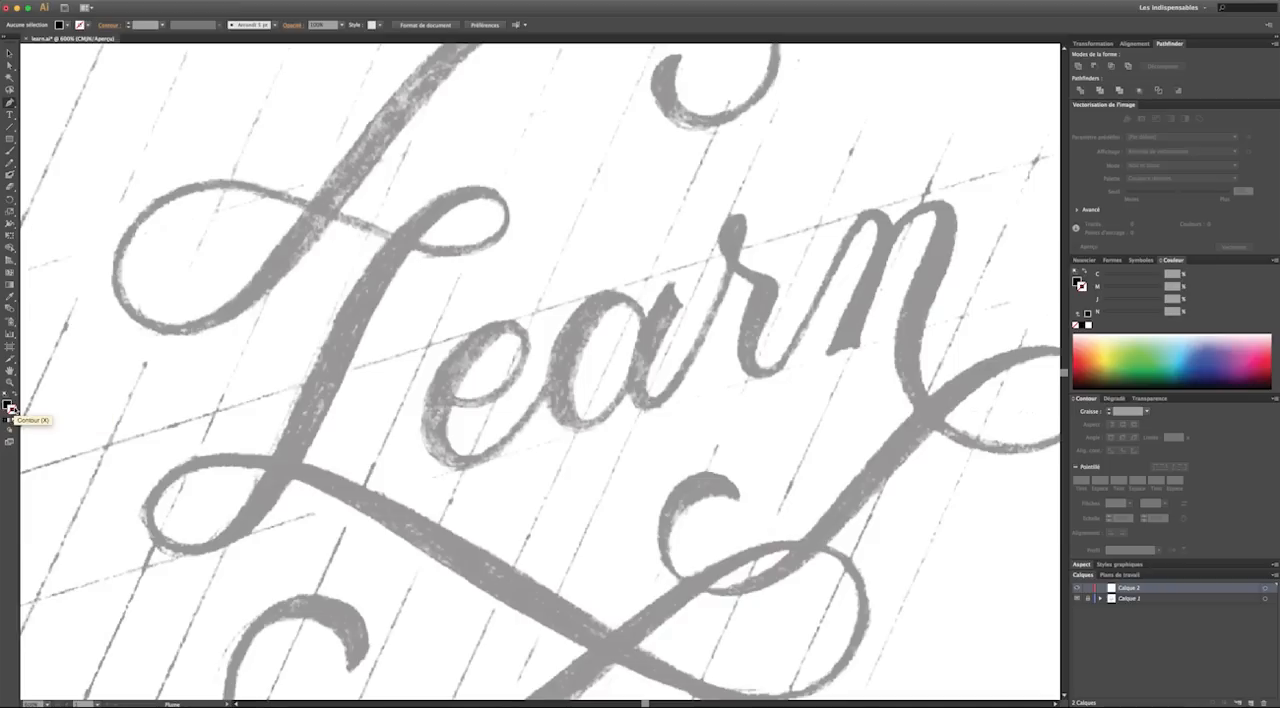
left_click(6, 402)
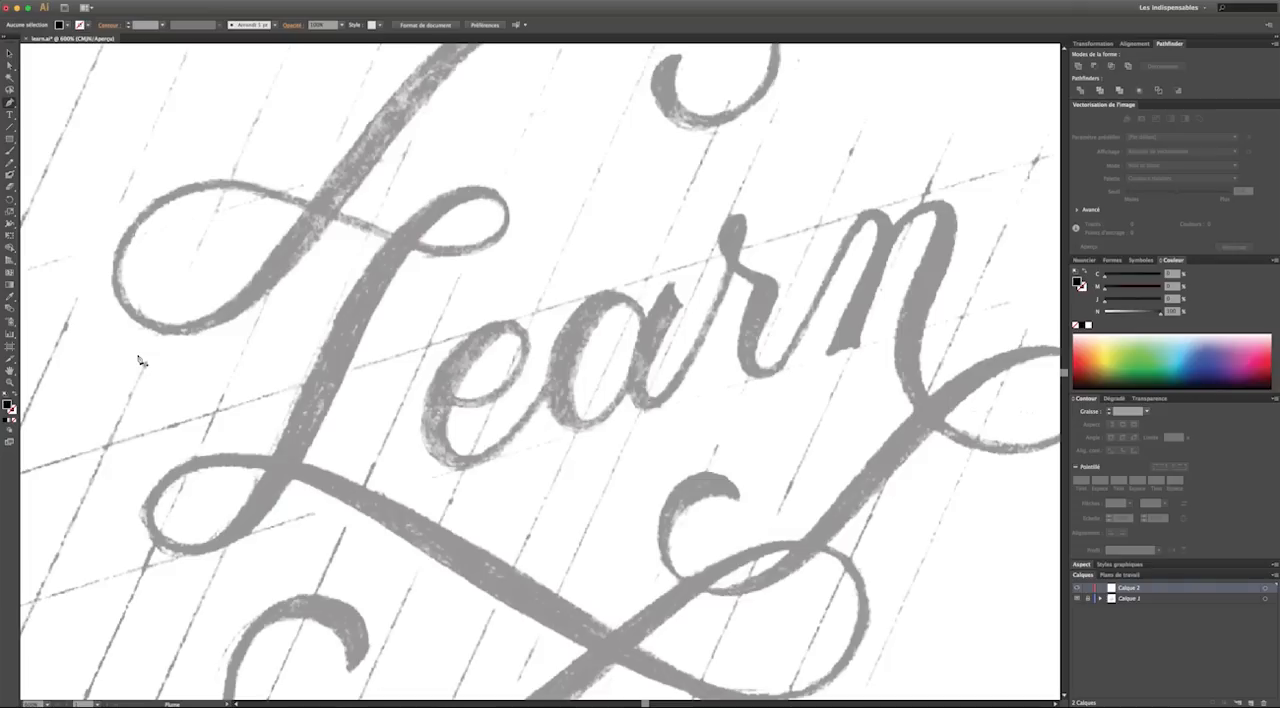
key("v")
key("p")
key("v")
left_click_drag(477, 186, 388, 186)
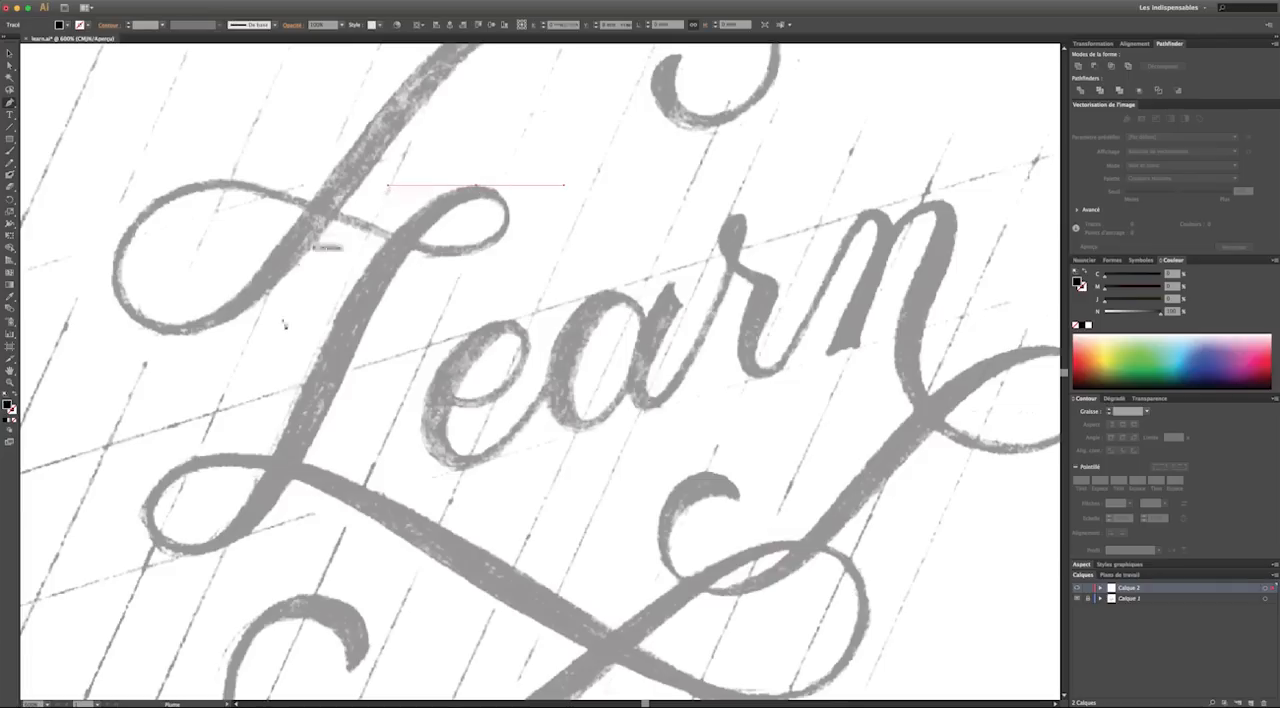
left_click_drag(197, 546, 115, 550)
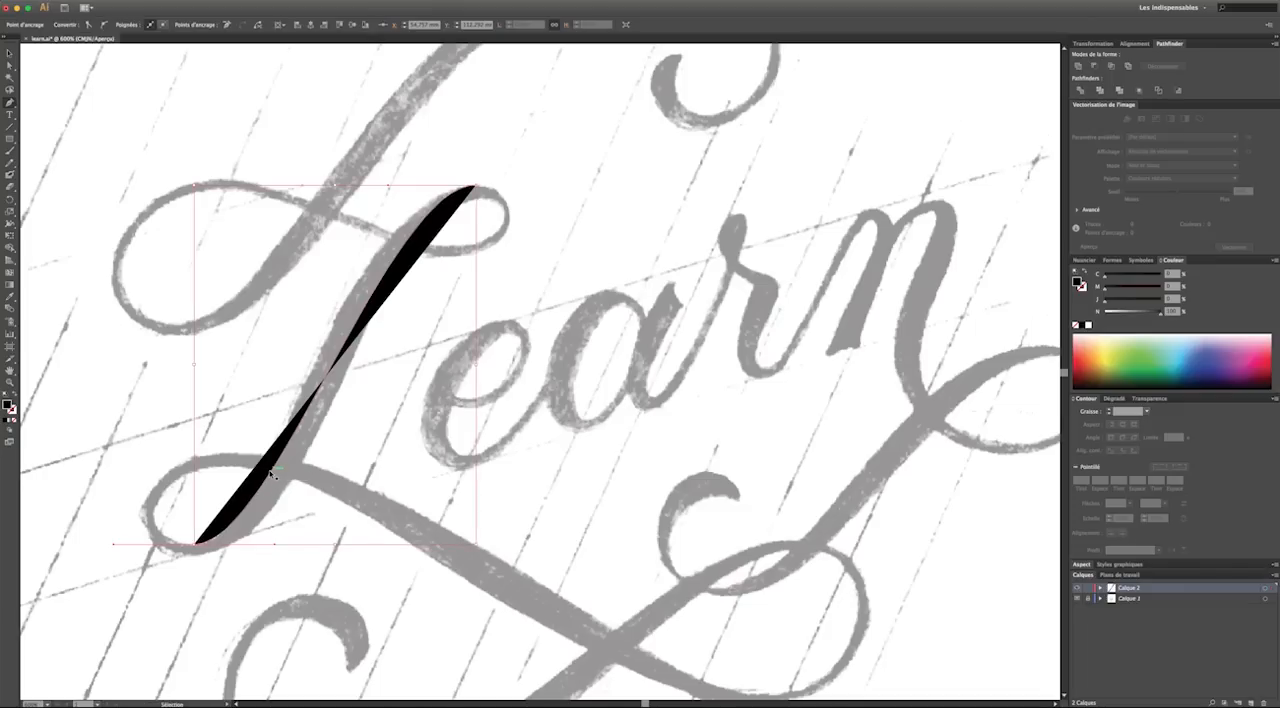
key("super+z")
key("super+z")
Get the Pen tool ready and display the artwork in outline mode so path fills do not hide the sketch
key("p")
key("v")
key("p")
key("super+y")
left_click_drag(476, 187, 365, 187)
left_click_drag(205, 545, 112, 548)
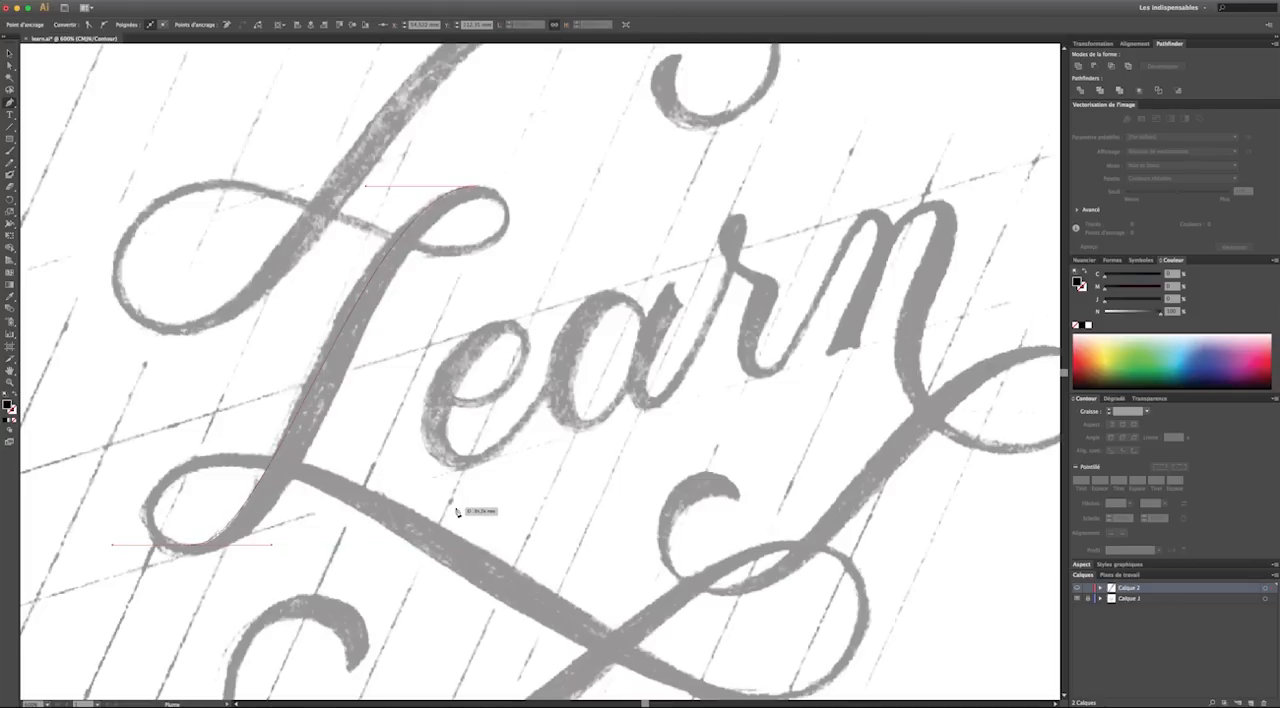
key("v")
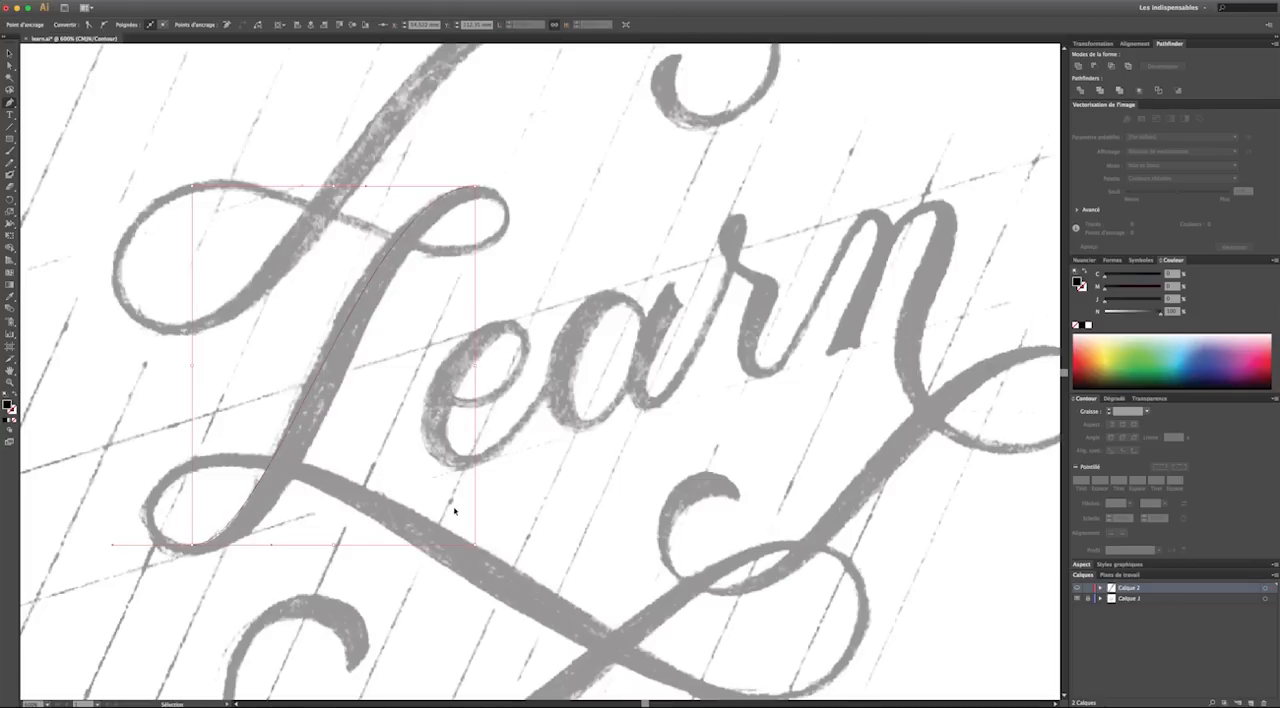
key("super+y")
key("super+y")
key("super+y")
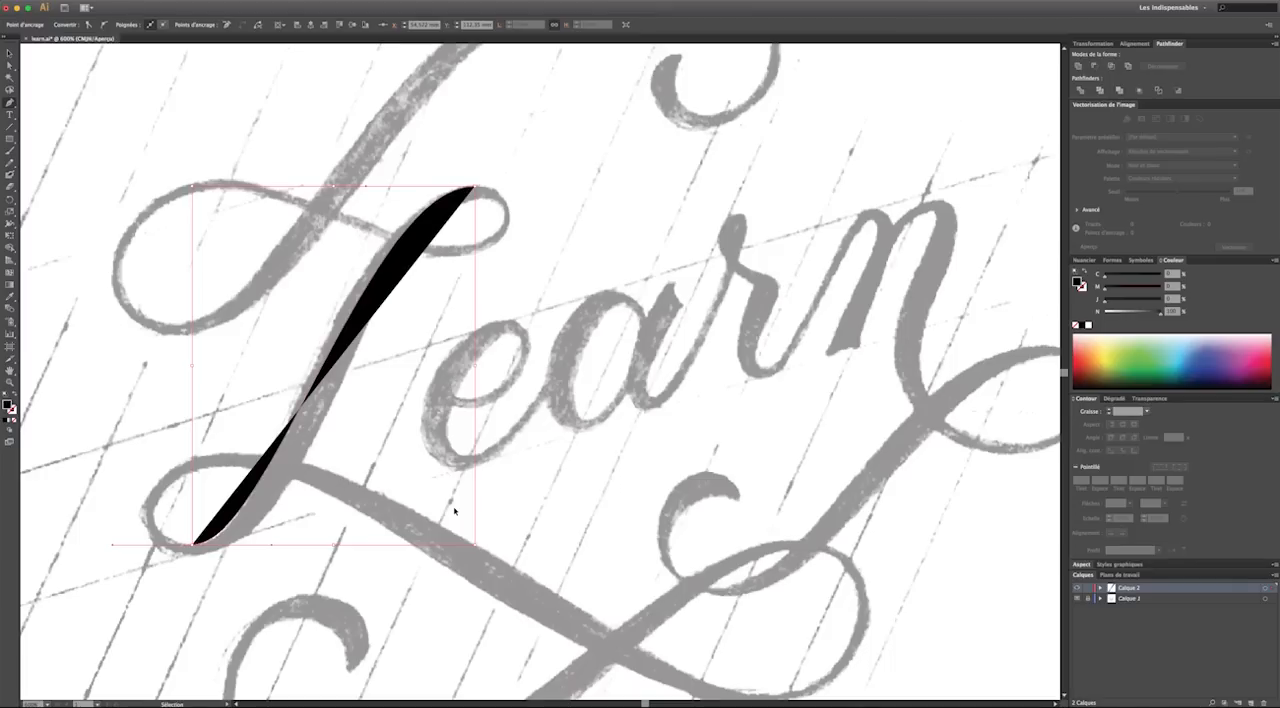
key("super+y")
key("p")
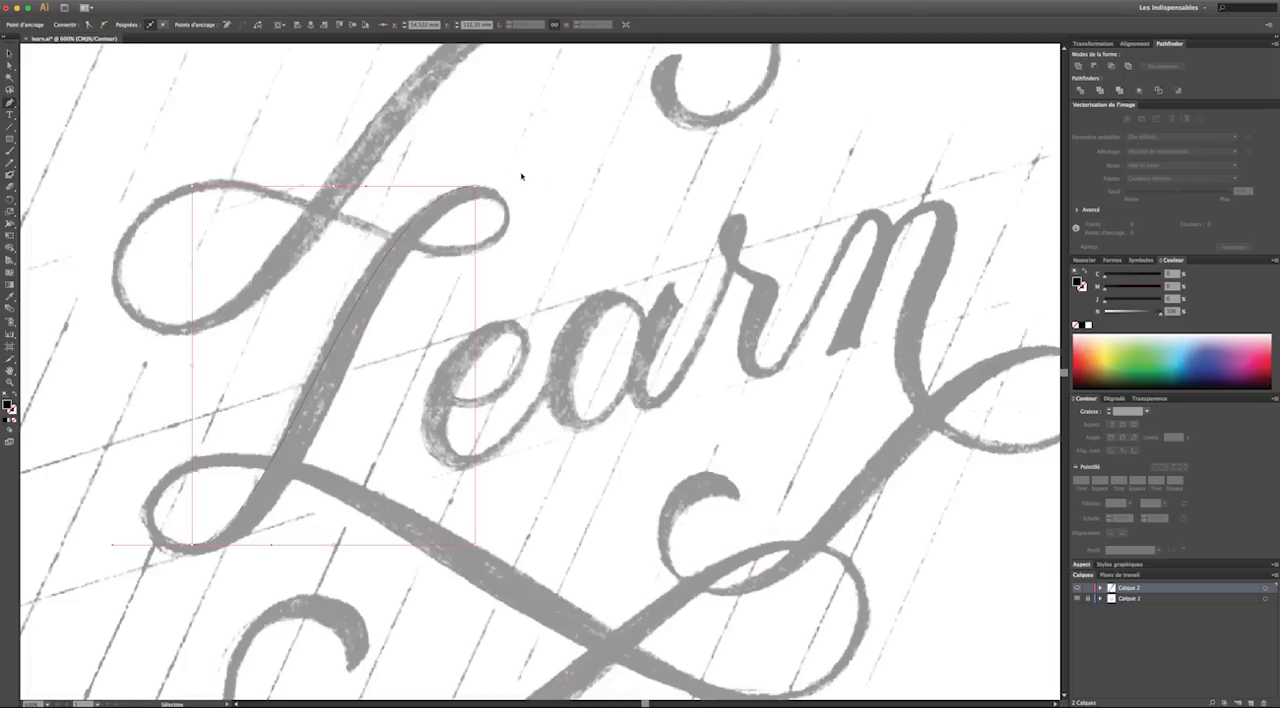
key("super+z")
key("super+z")
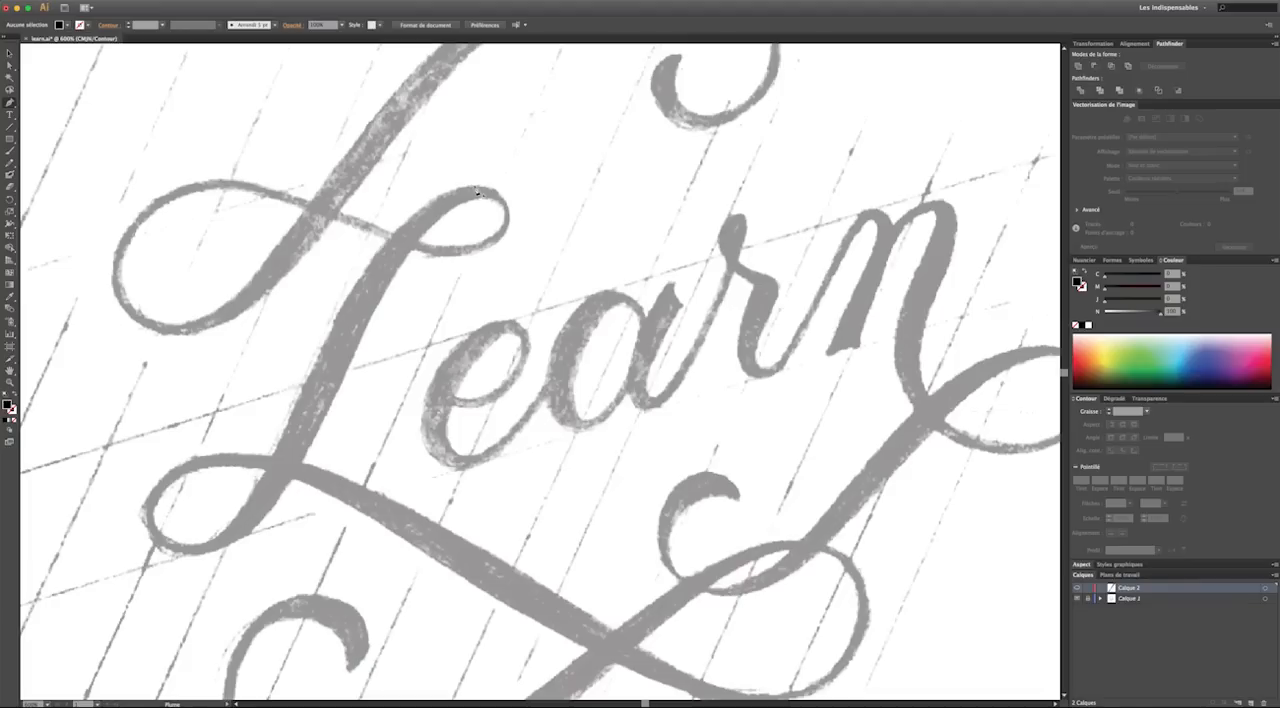
Trace the L's stem from its topmost point down and around its lower-left loop, using Pen anchors with horizontal handles at the extremes
left_click_drag(475, 188, 376, 189)
left_click_drag(343, 189, 343, 189)
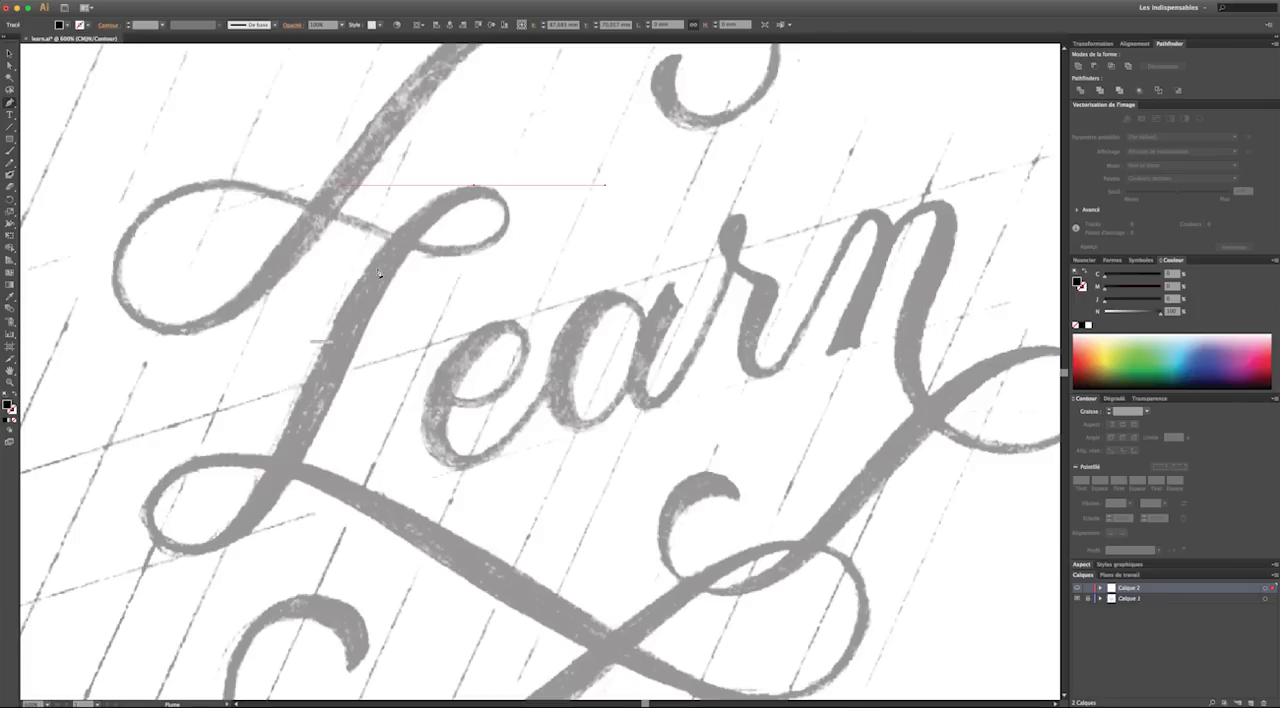
left_click(195, 548)
left_click_drag(195, 548, 110, 548)
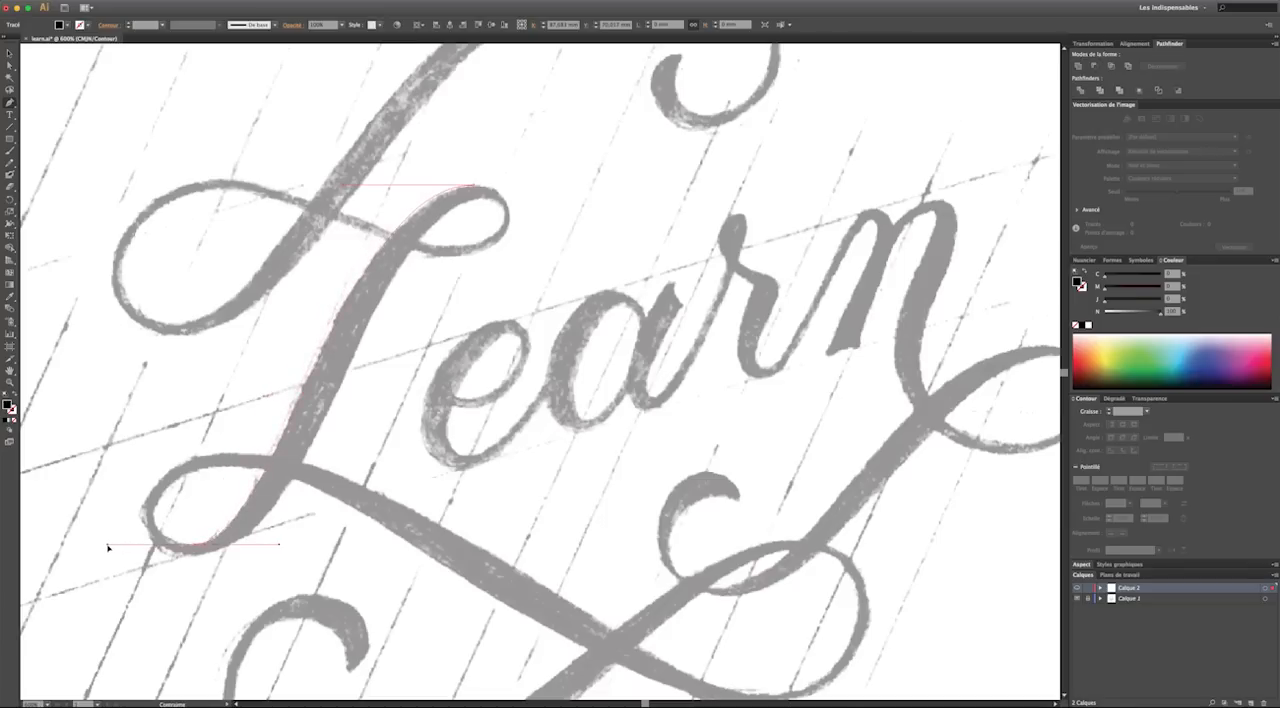
scroll(108, 547, "down", 5)
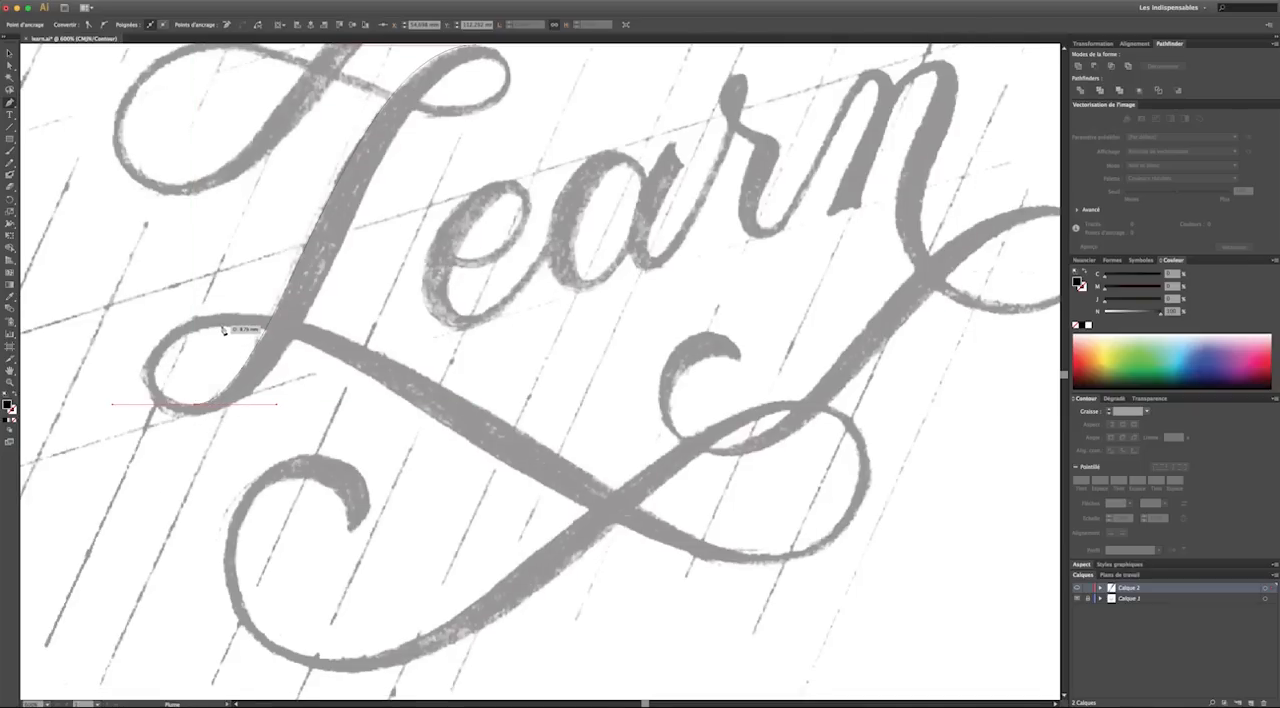
left_click_drag(228, 329, 293, 338)
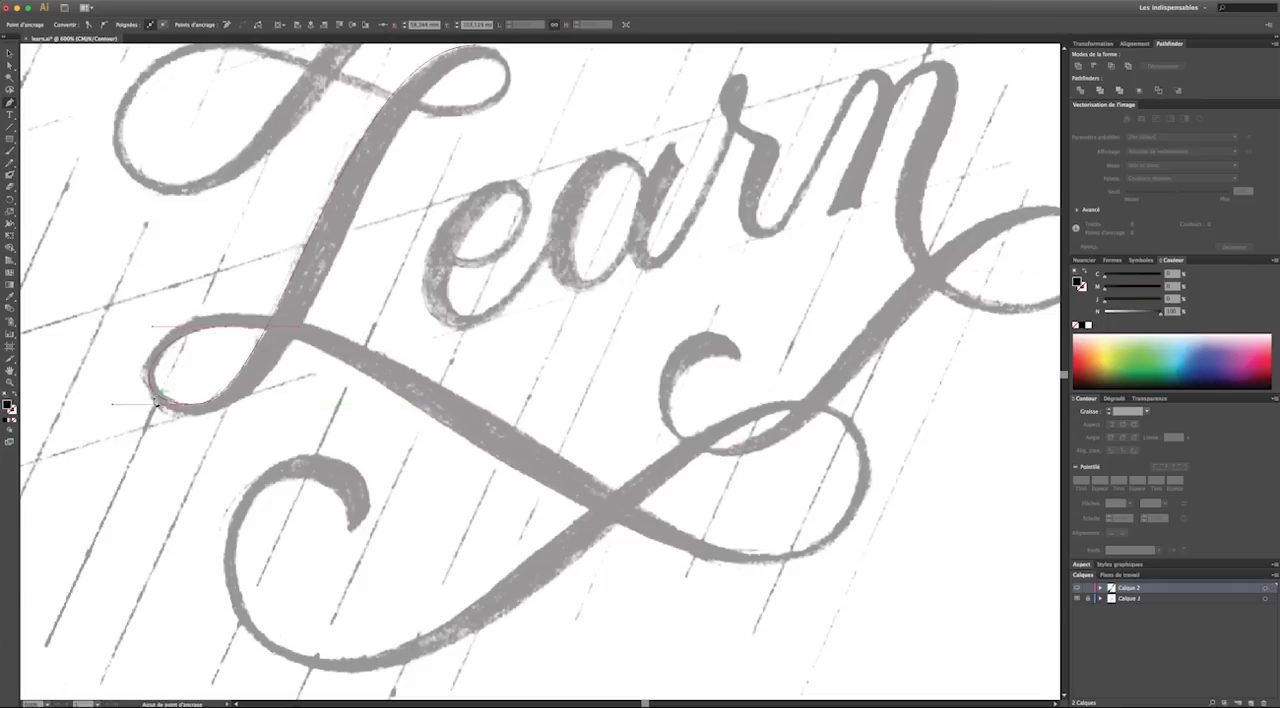
Extend the path from the lower-left loop's top along the diagonal swash to the lowest point of the lower-right loop, with horizontal handles
scroll(181, 389, "up", 2)
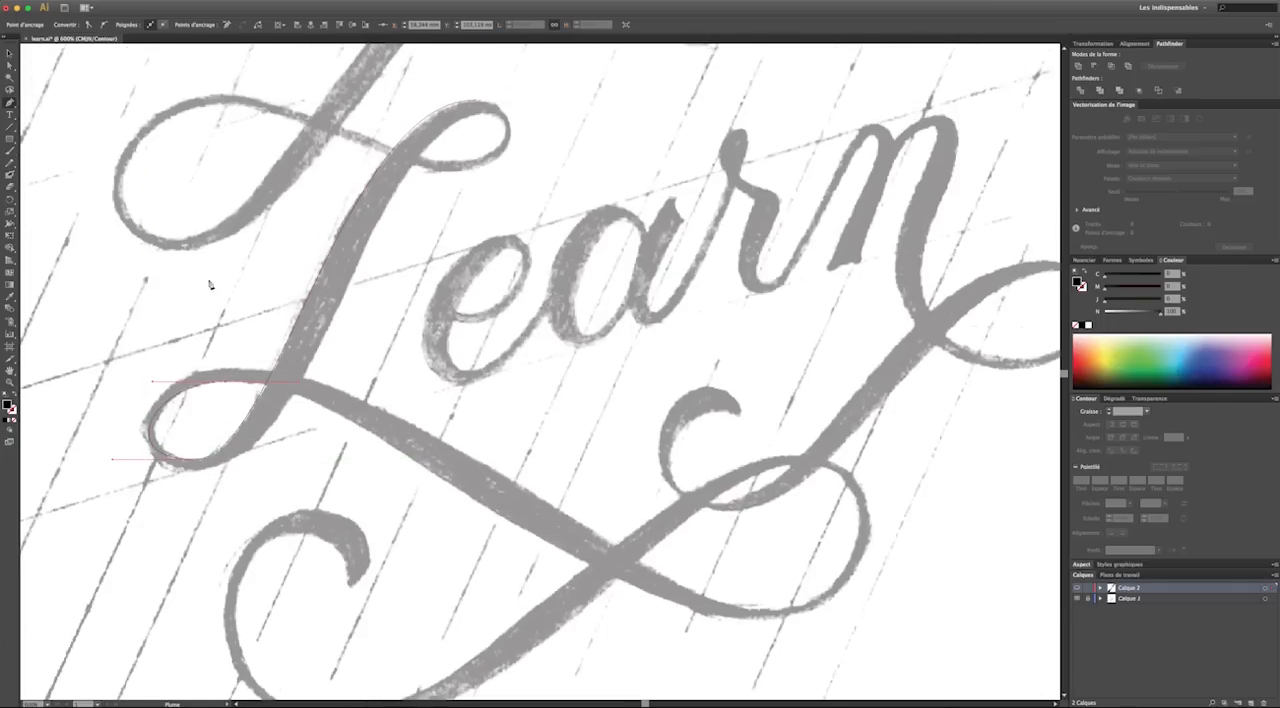
scroll(357, 233, "left", 1)
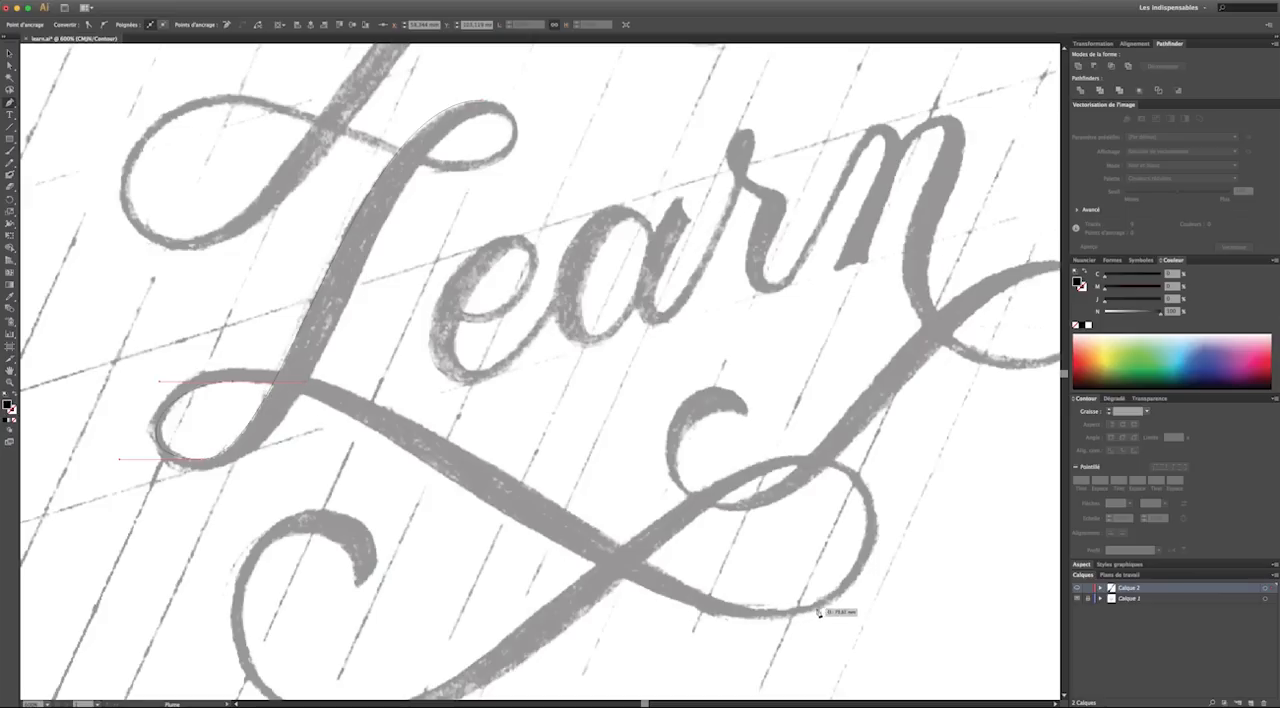
scroll(683, 575, "down", 1)
scroll(683, 575, "down", 1)
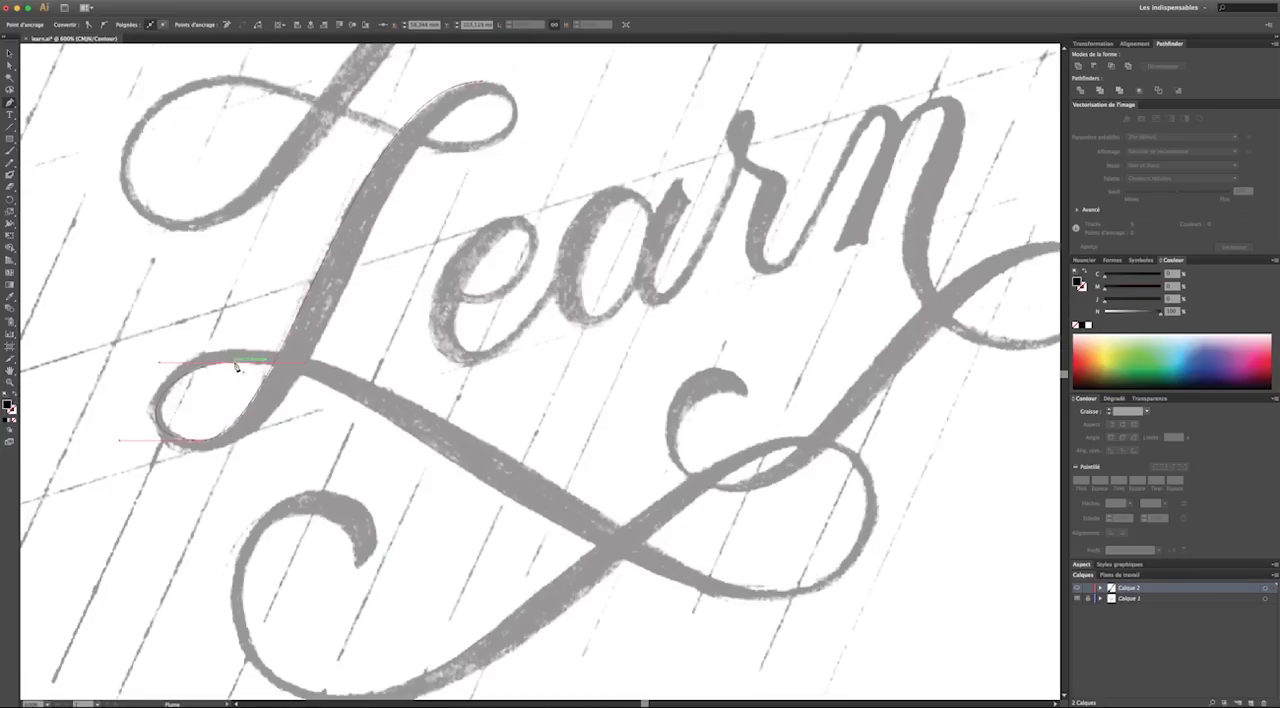
left_click_drag(234, 364, 280, 364)
left_click_drag(403, 372, 528, 375)
left_click_drag(767, 601, 965, 610)
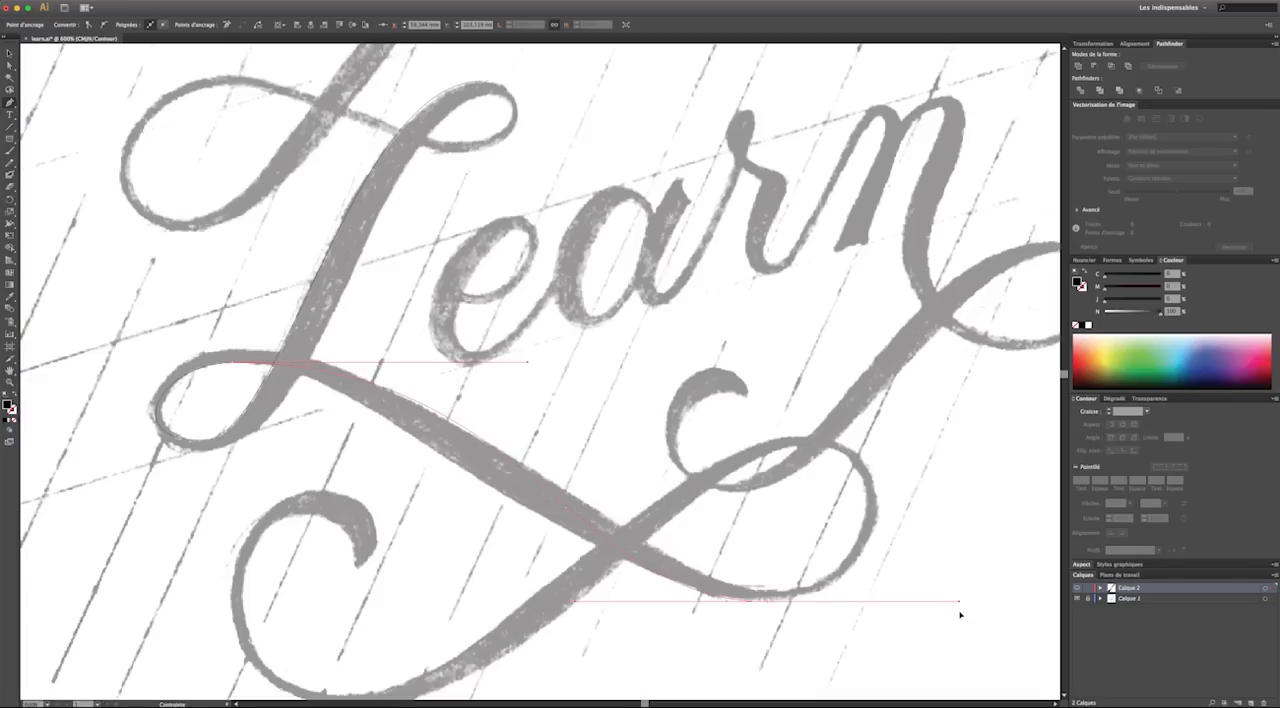
left_click_drag(960, 614, 960, 614)
Adjust the handles of the diagonal swash and the lower-left loop with Direct Selection so the curves follow the sketch
left_click(9, 65)
left_click_drag(527, 360, 385, 376)
left_click_drag(576, 603, 595, 604)
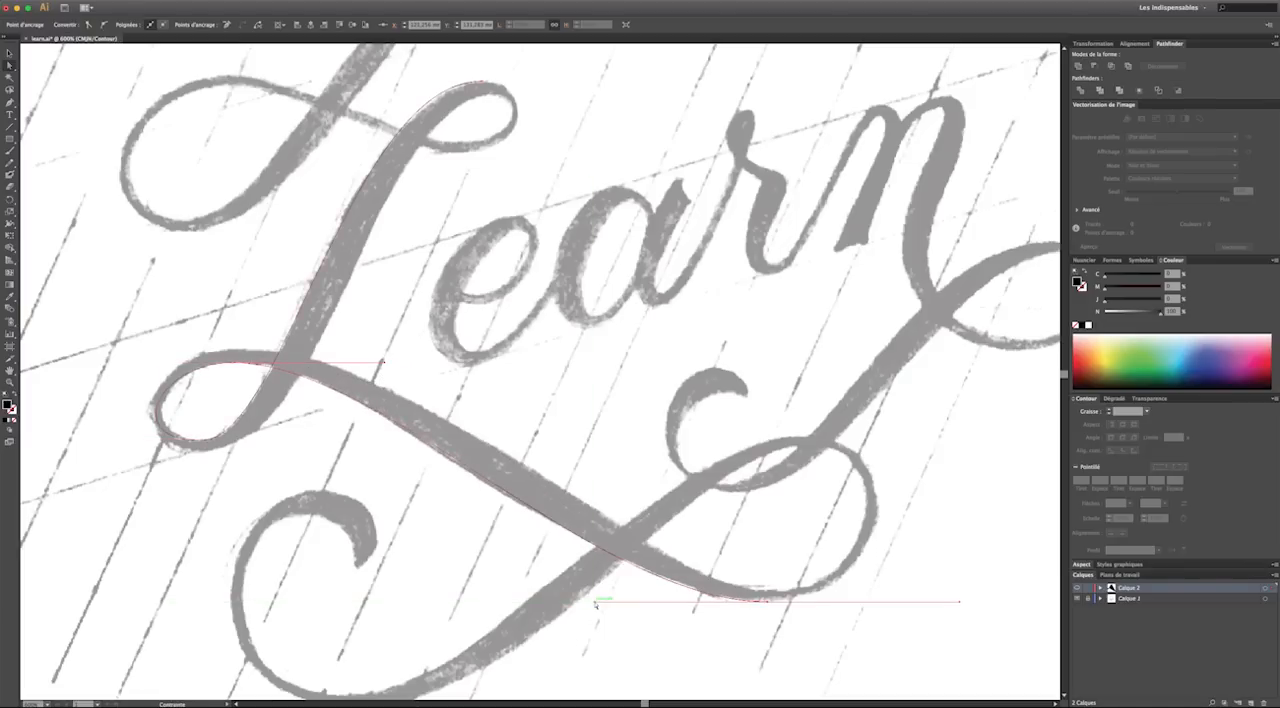
left_click(161, 441)
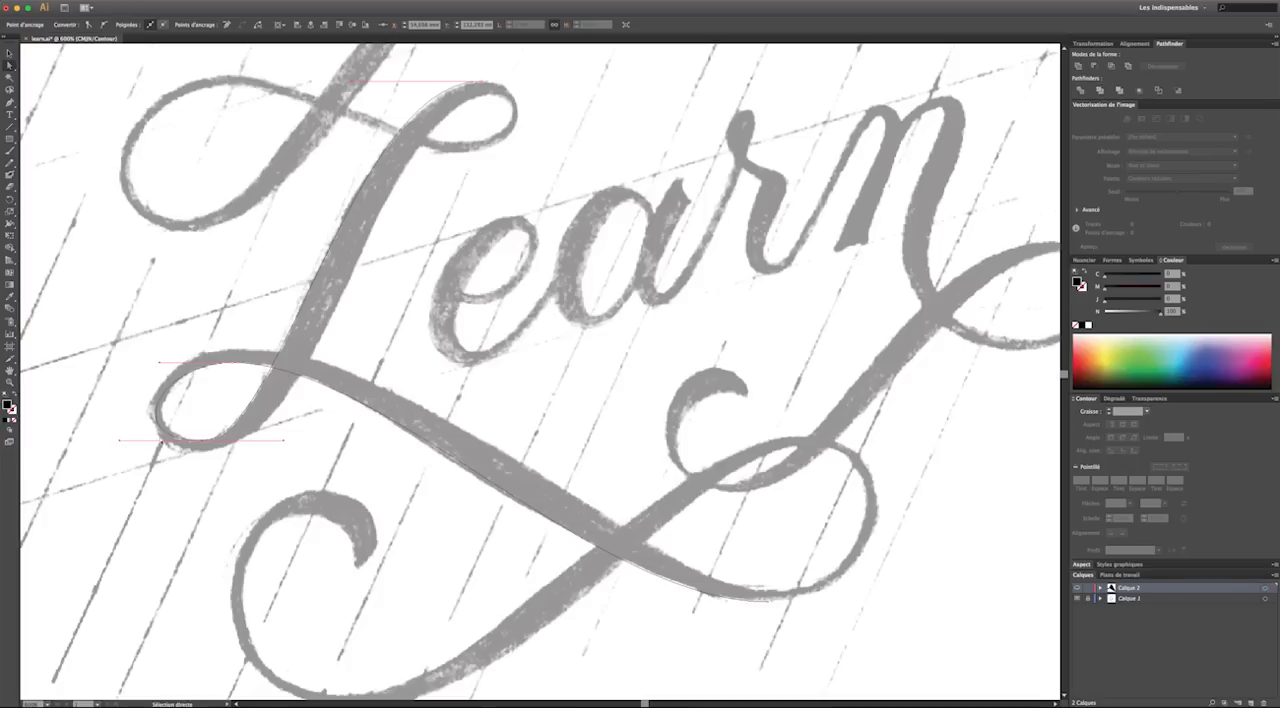
left_click_drag(120, 441, 135, 443)
scroll(135, 443, "up", 1)
left_click(93, 244)
Continue the path around the lower-right loop to its topmost point and shorten the lower handle to fit the sketched curve
left_click(9, 103)
left_click_drag(768, 607, 828, 609)
left_click_drag(908, 607, 941, 607)
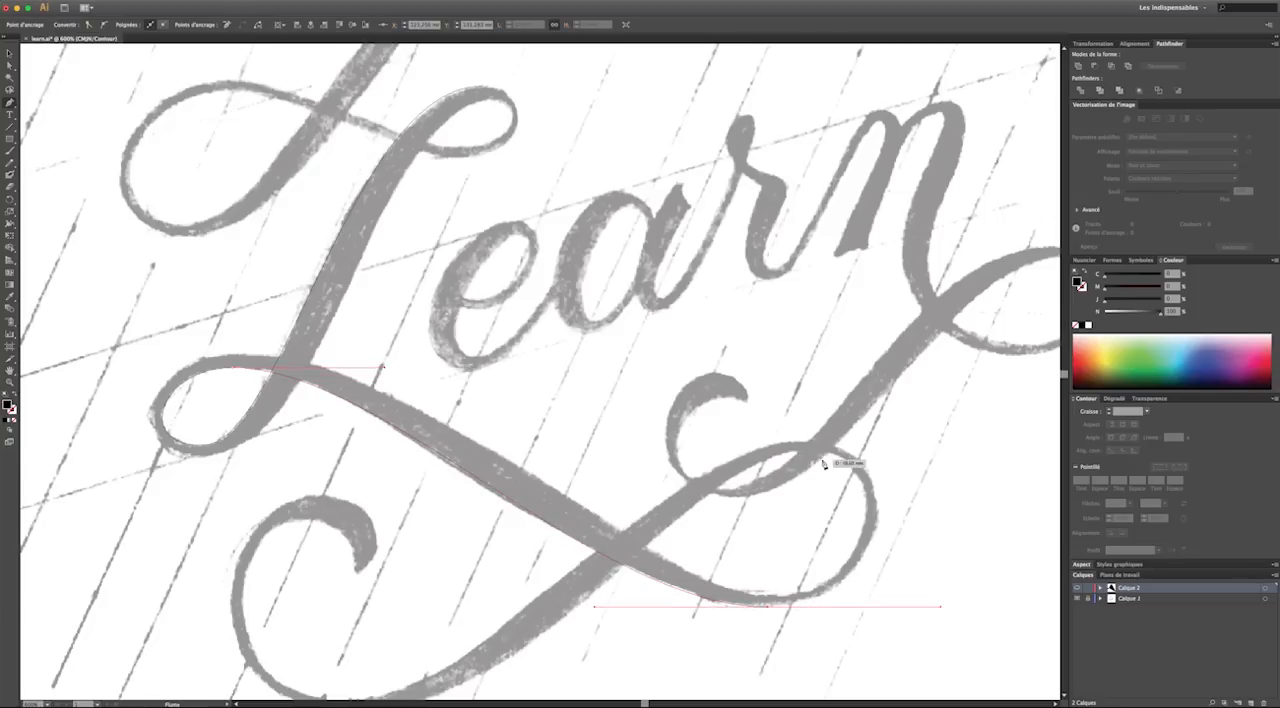
left_click_drag(797, 442, 675, 441)
left_click(9, 66)
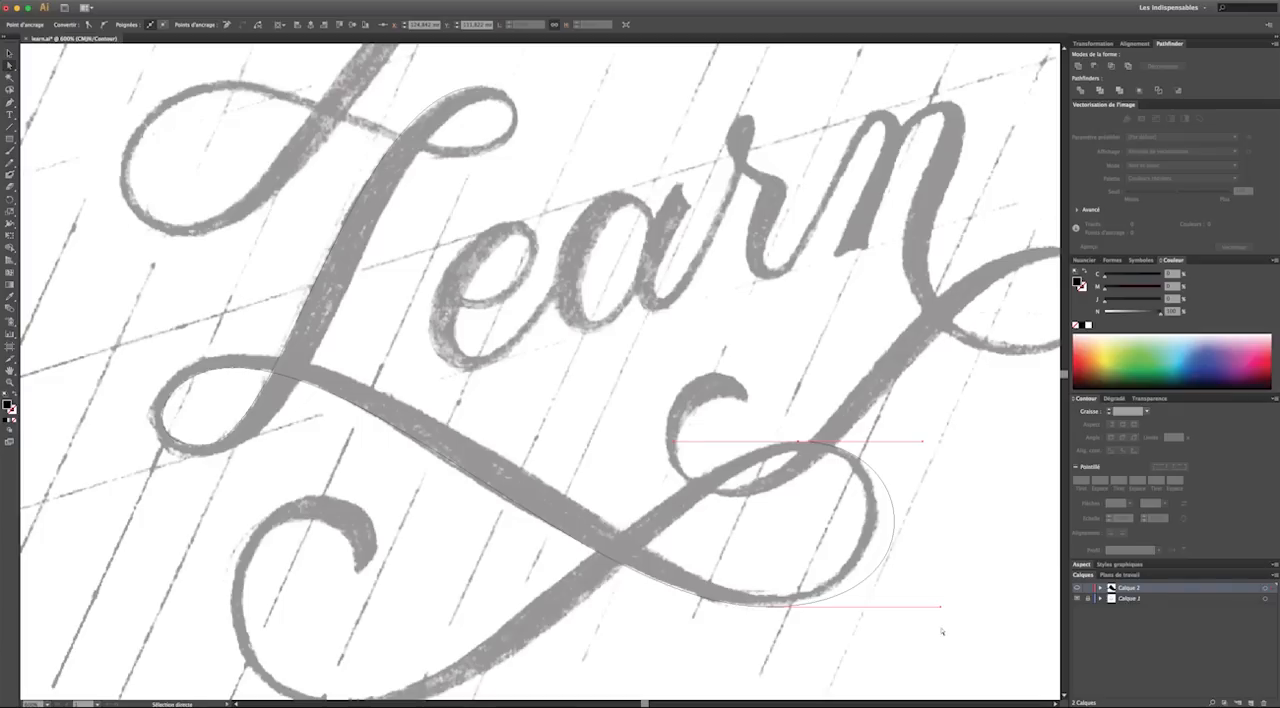
left_click_drag(941, 608, 899, 608)
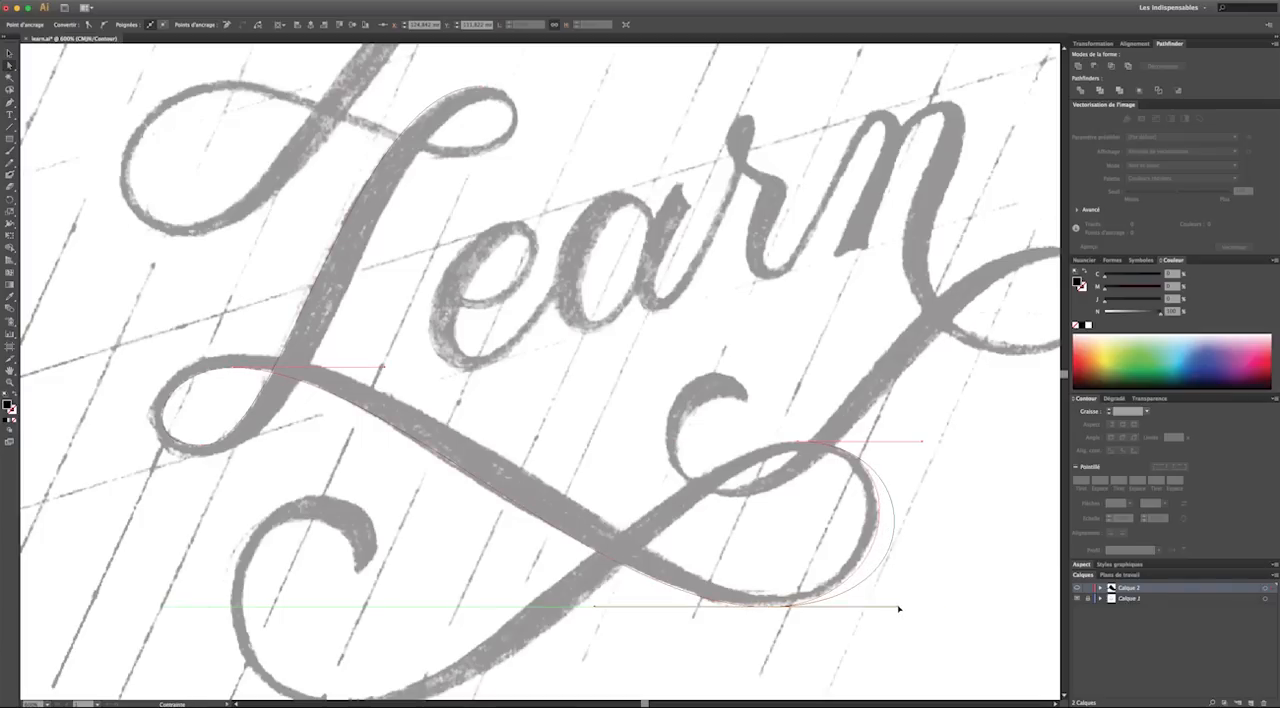
Extend the path from the lower-right loop's top down to the lowest point of the bottom-left flourish, using horizontal handles
left_click(9, 104)
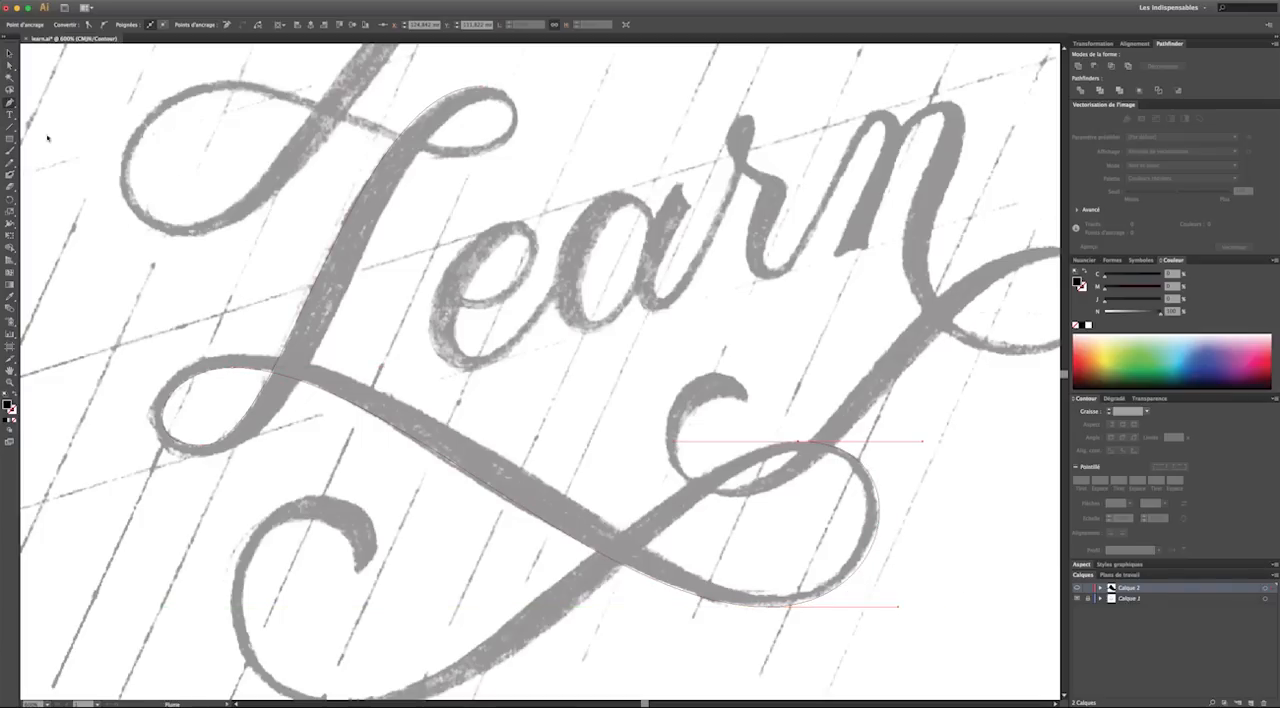
scroll(381, 283, "down", 2)
scroll(381, 283, "down", 3)
left_click(801, 269)
left_click_drag(760, 270, 702, 272)
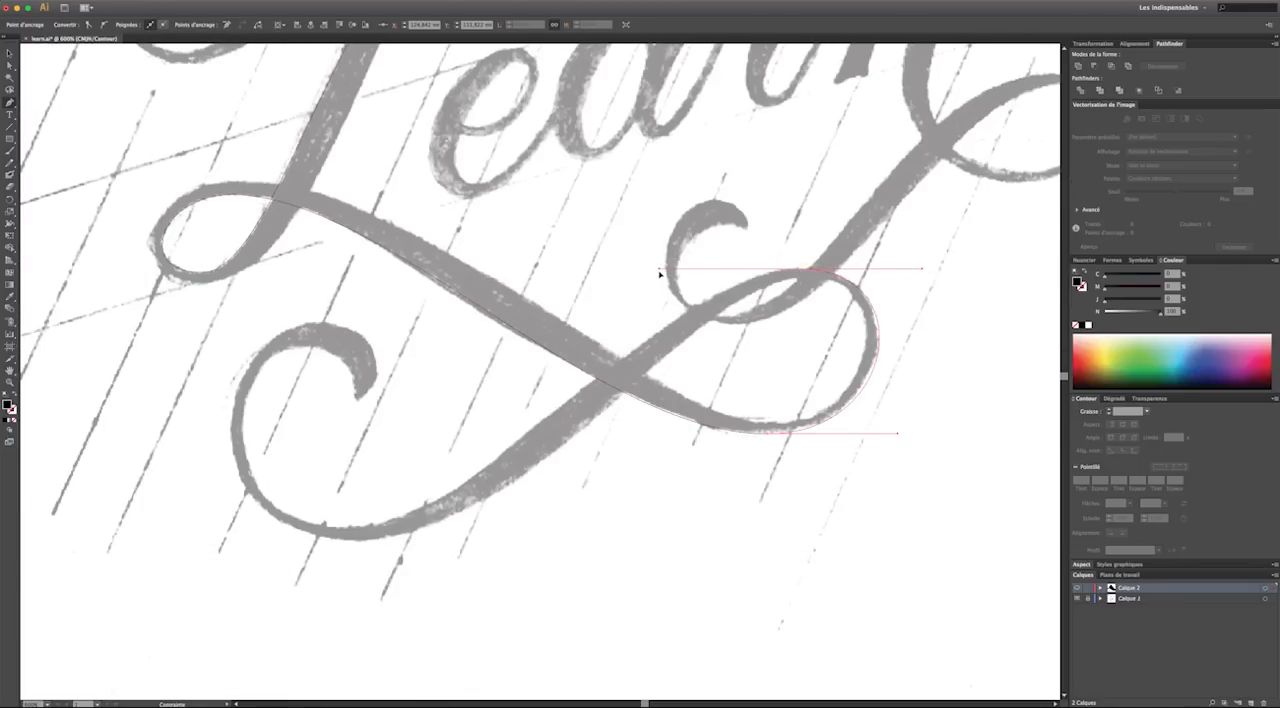
left_click_drag(659, 273, 659, 272)
left_click_drag(345, 531, 197, 529)
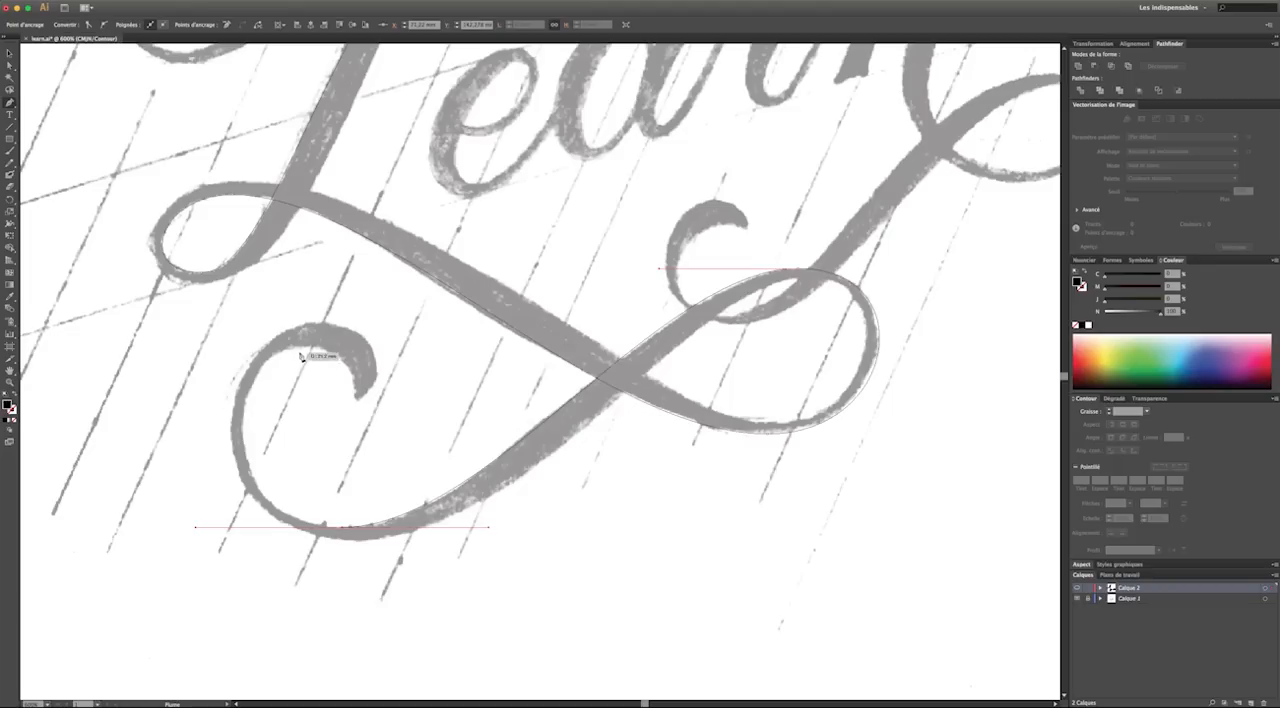
Trace the bottom-left flourish up to its curl, shorten the lower handle to fit, and end the path at the curl's tip
left_click_drag(310, 348, 395, 361)
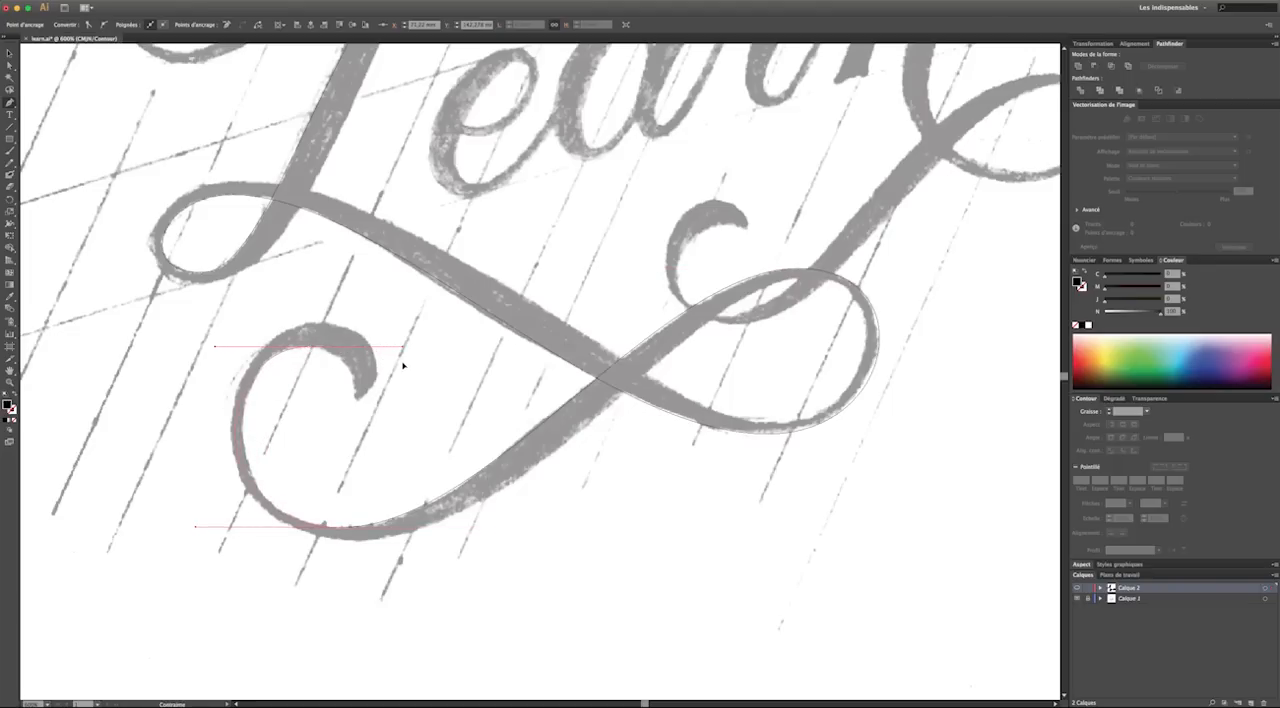
left_click(10, 66)
left_click_drag(196, 527, 217, 527)
left_click(11, 102)
left_click(312, 348)
left_click(357, 403)
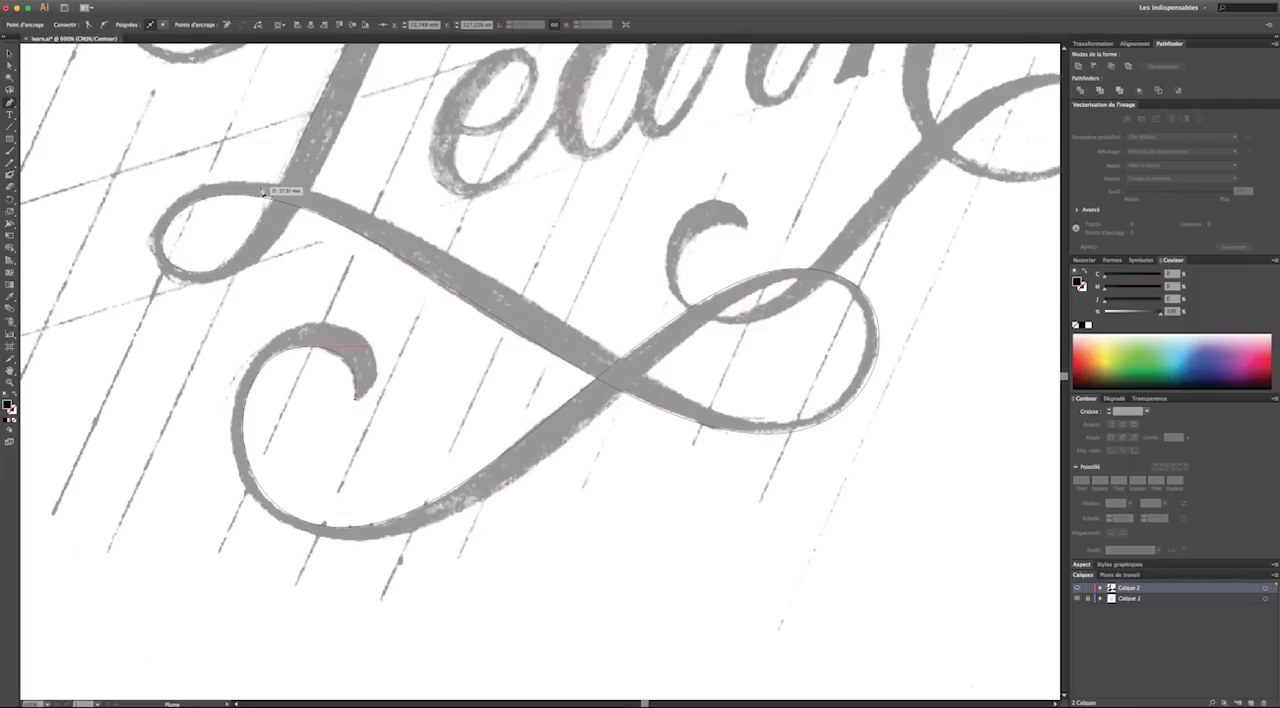
Resume the path from its starting anchor at the L's top and trace the small upper-right loop to its lowest point
scroll(263, 193, "up", 6)
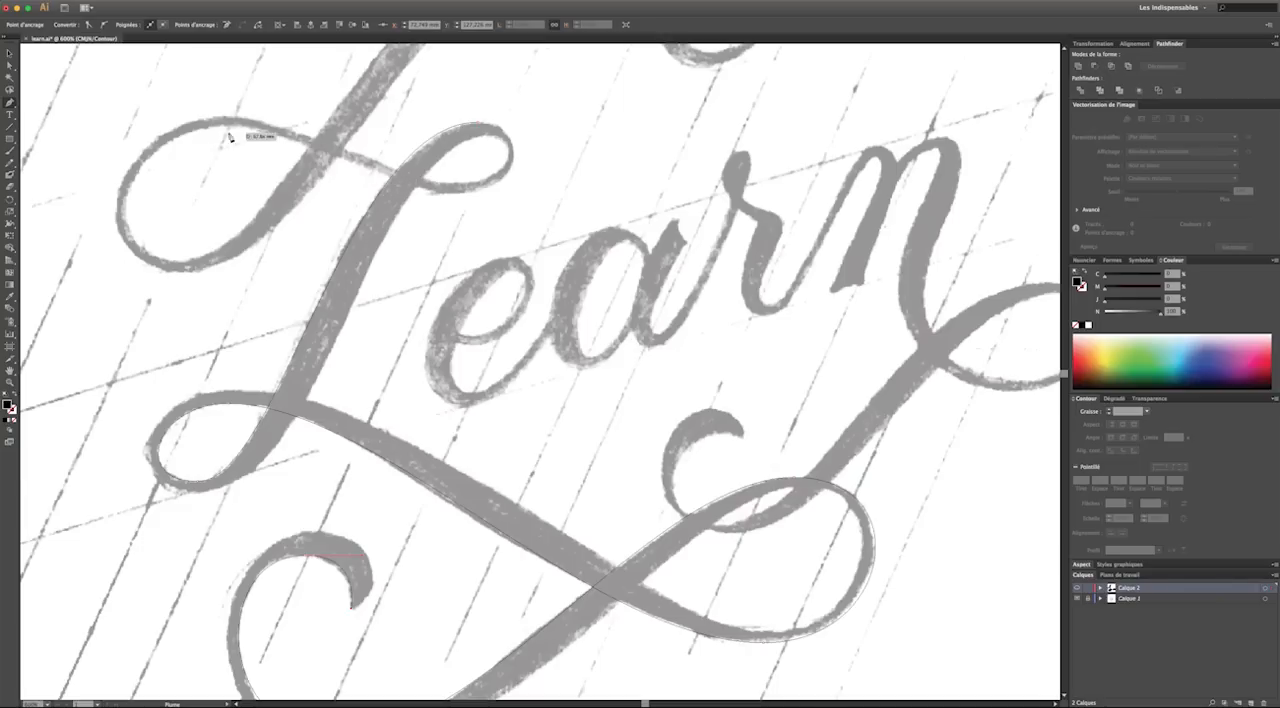
left_click(9, 52)
left_click(10, 102)
left_click(481, 122)
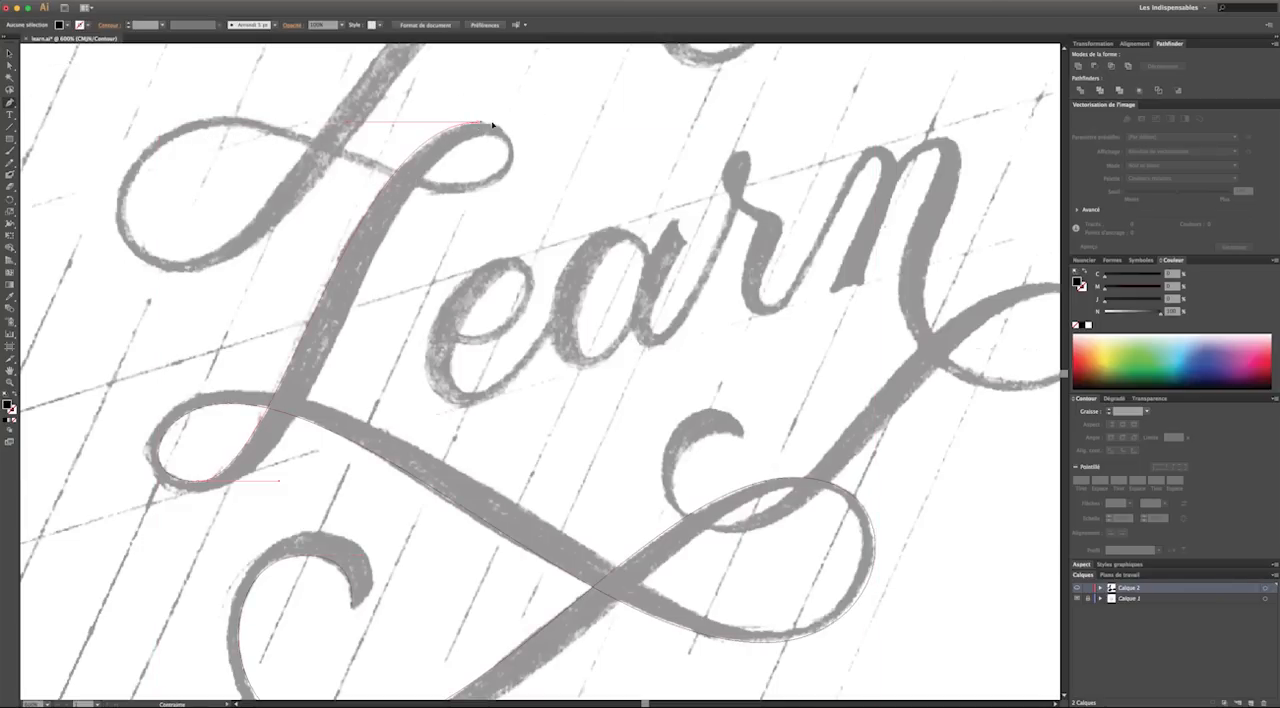
left_click_drag(521, 128, 517, 134)
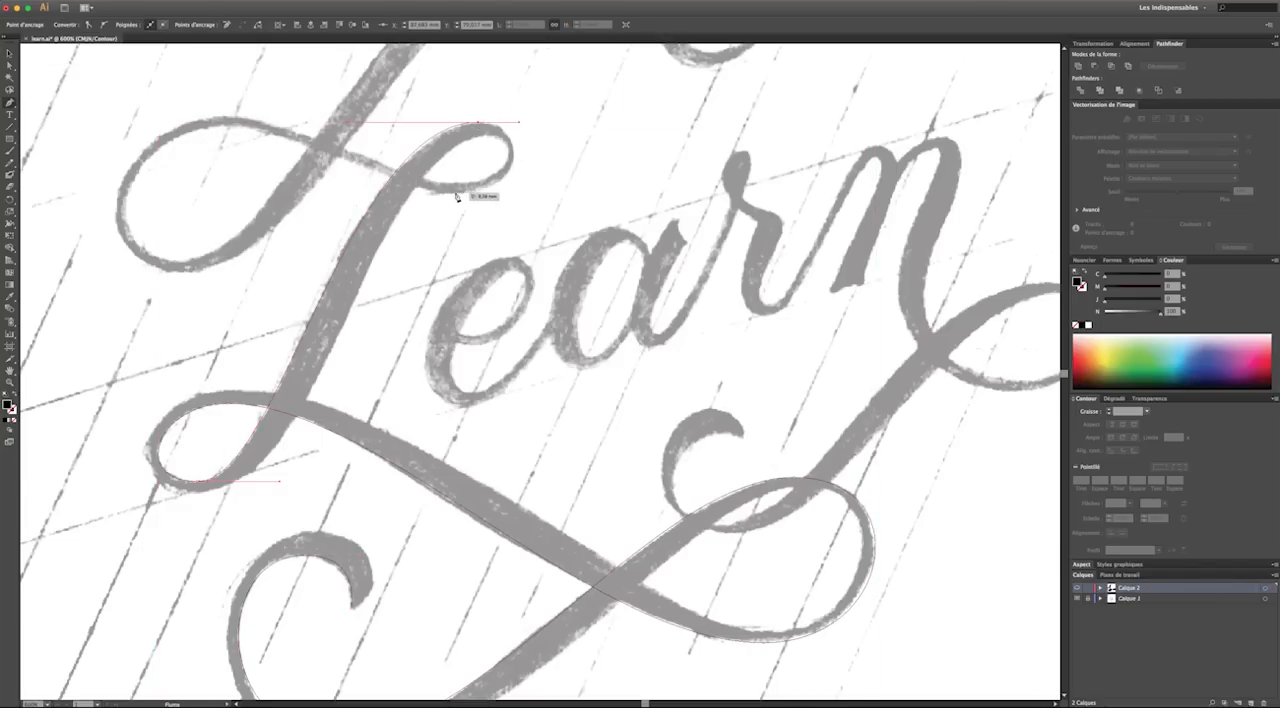
left_click_drag(451, 196, 364, 196)
Trace the upper-left loop from its topmost to its lowest point with horizontal handles, and adjust both handles to fit its left curve
left_click_drag(227, 128, 149, 127)
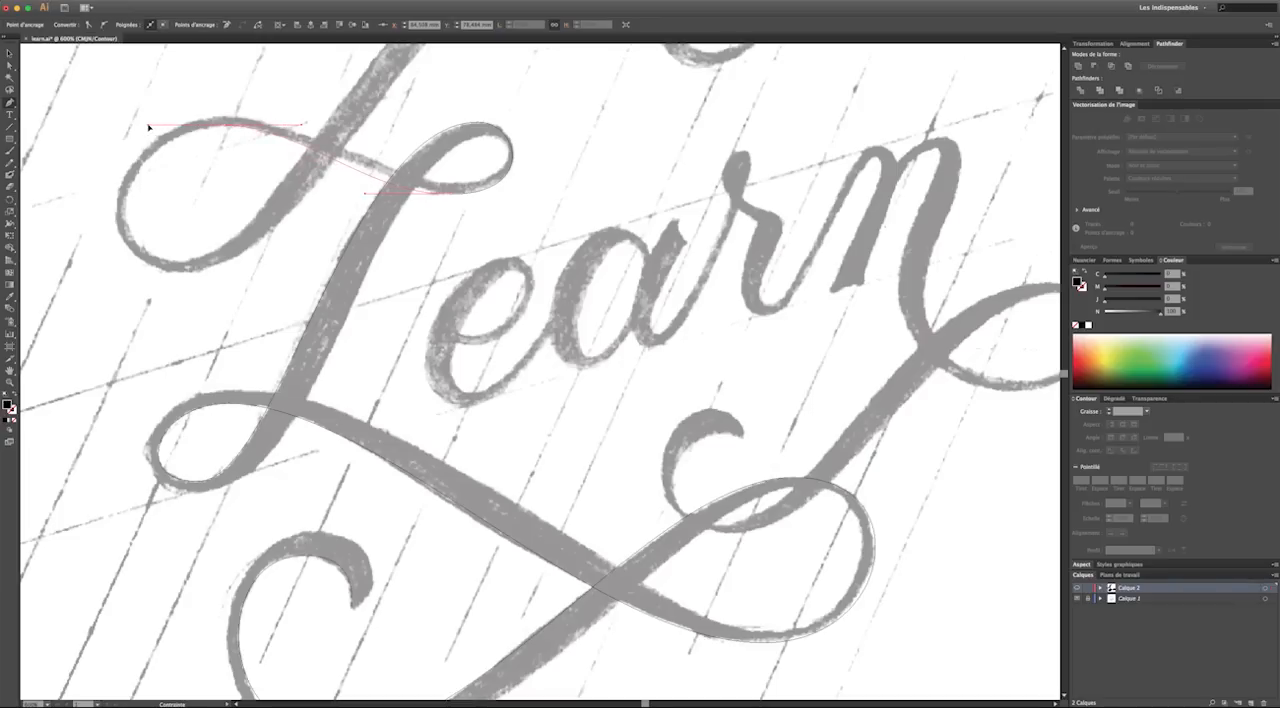
left_click_drag(185, 262, 266, 270)
left_click(9, 64)
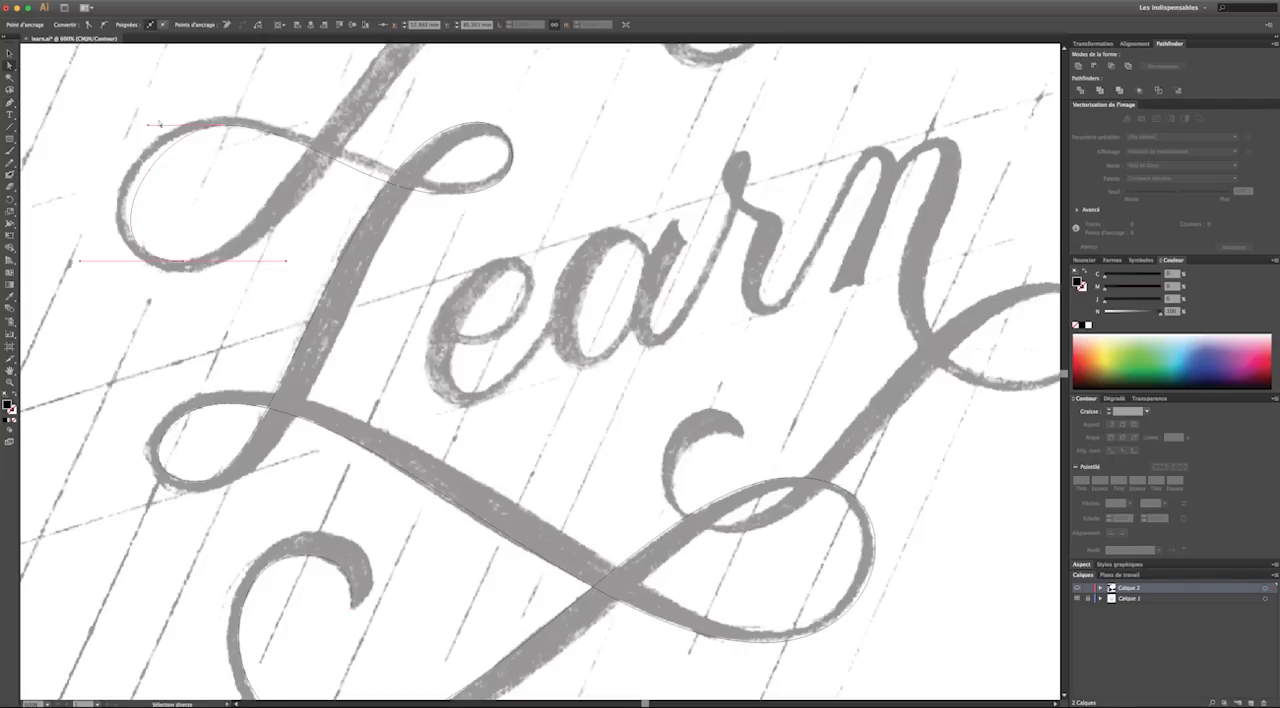
left_click_drag(149, 127, 128, 126)
left_click_drag(80, 262, 86, 263)
Shorten the inward handle of the anchor beneath the small upper-right loop to fit the crossing stroke
left_click(428, 195)
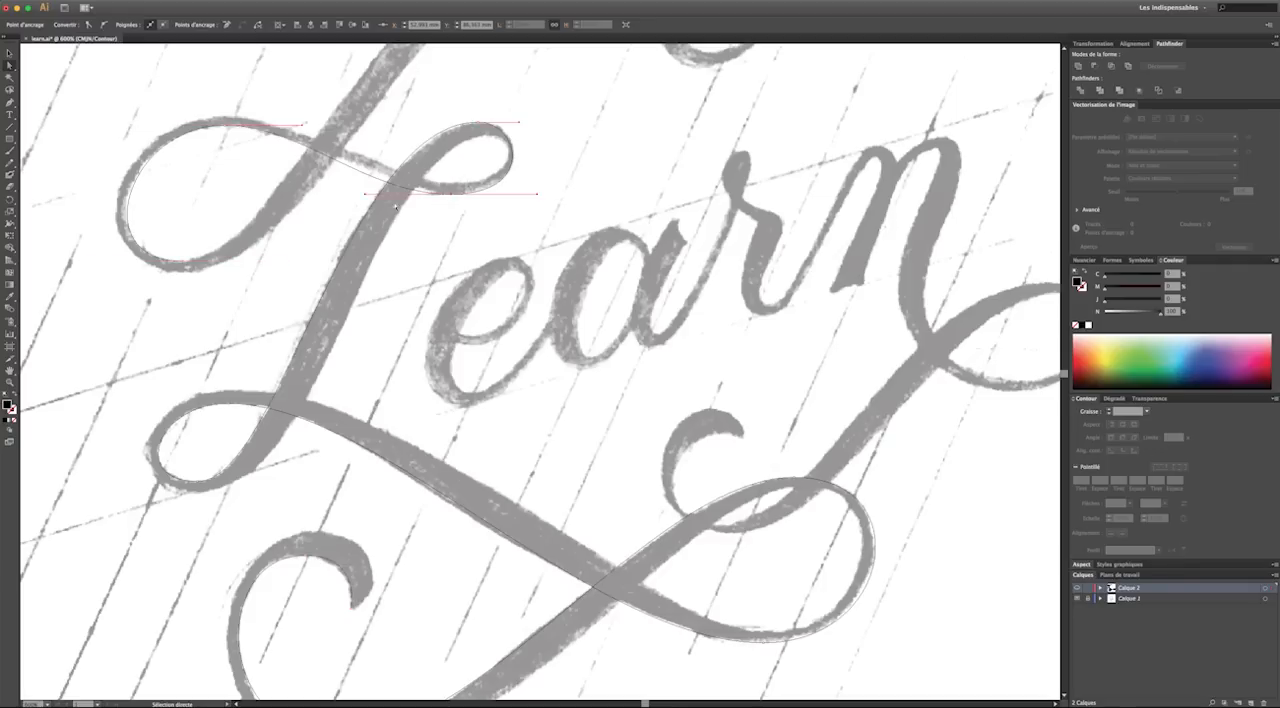
left_click_drag(370, 196, 412, 194)
left_click(553, 248)
Extend the path along the large upper stroke to its topmost point, shortening the lower handle and lengthening the upper one to fit
scroll(553, 248, "up", 5)
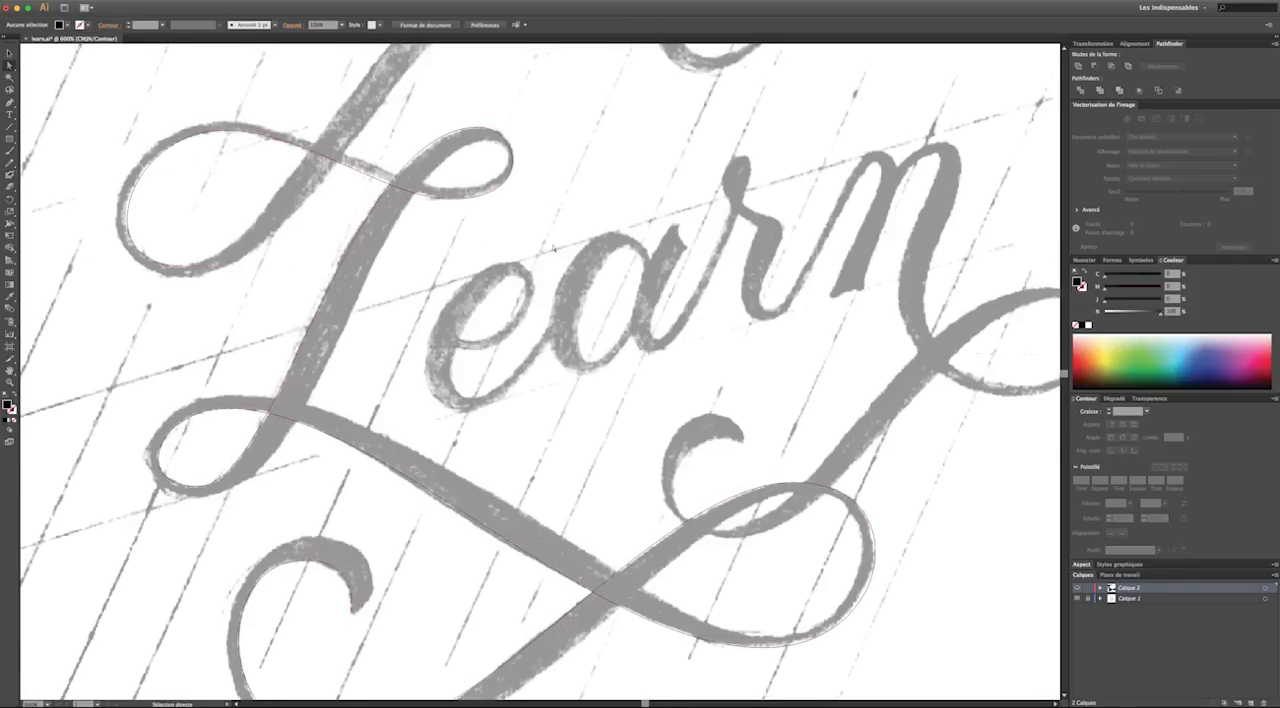
scroll(553, 248, "up", 8)
key("p")
left_click_drag(184, 489, 313, 489)
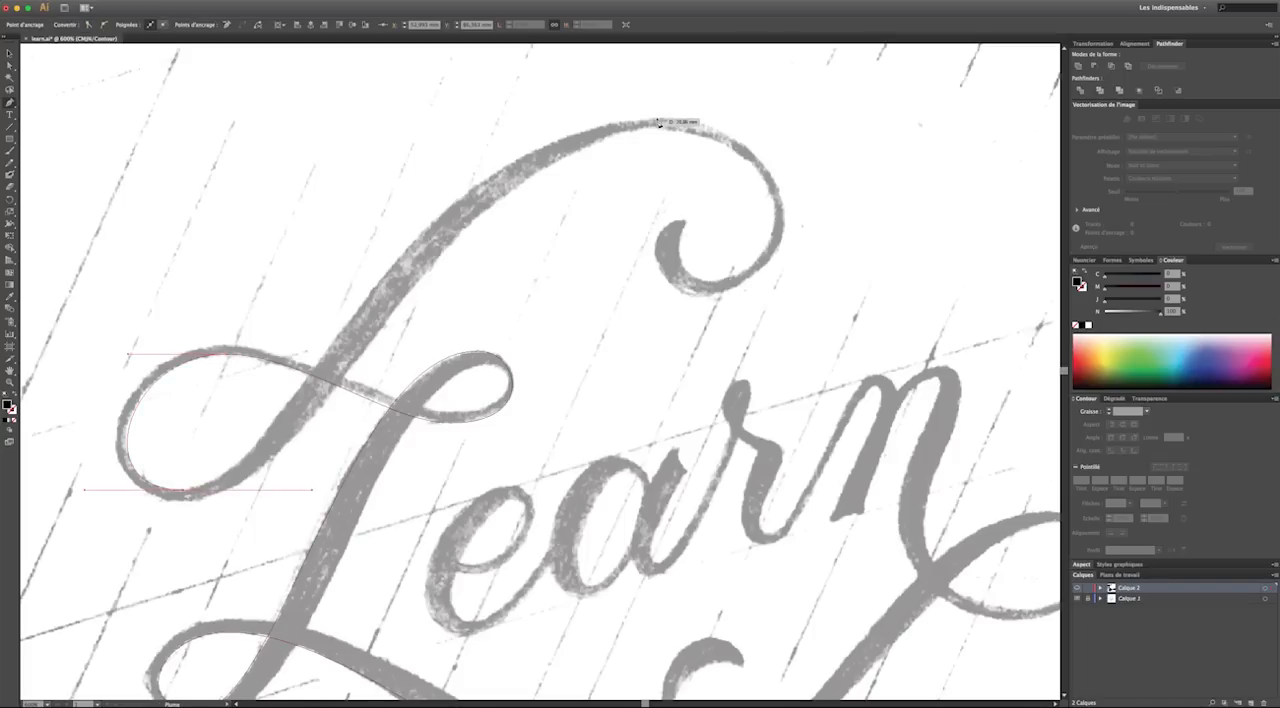
left_click_drag(653, 117, 882, 127)
key("a")
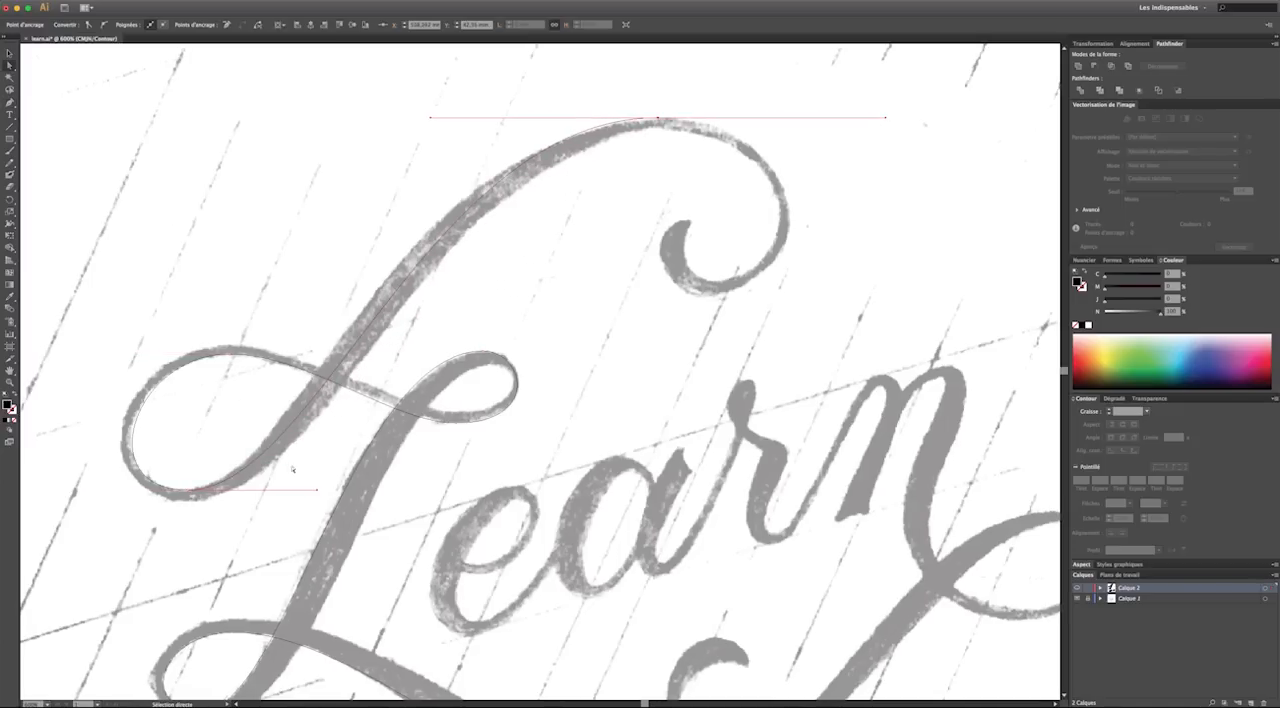
left_click_drag(319, 494, 290, 488)
left_click_drag(431, 121, 409, 127)
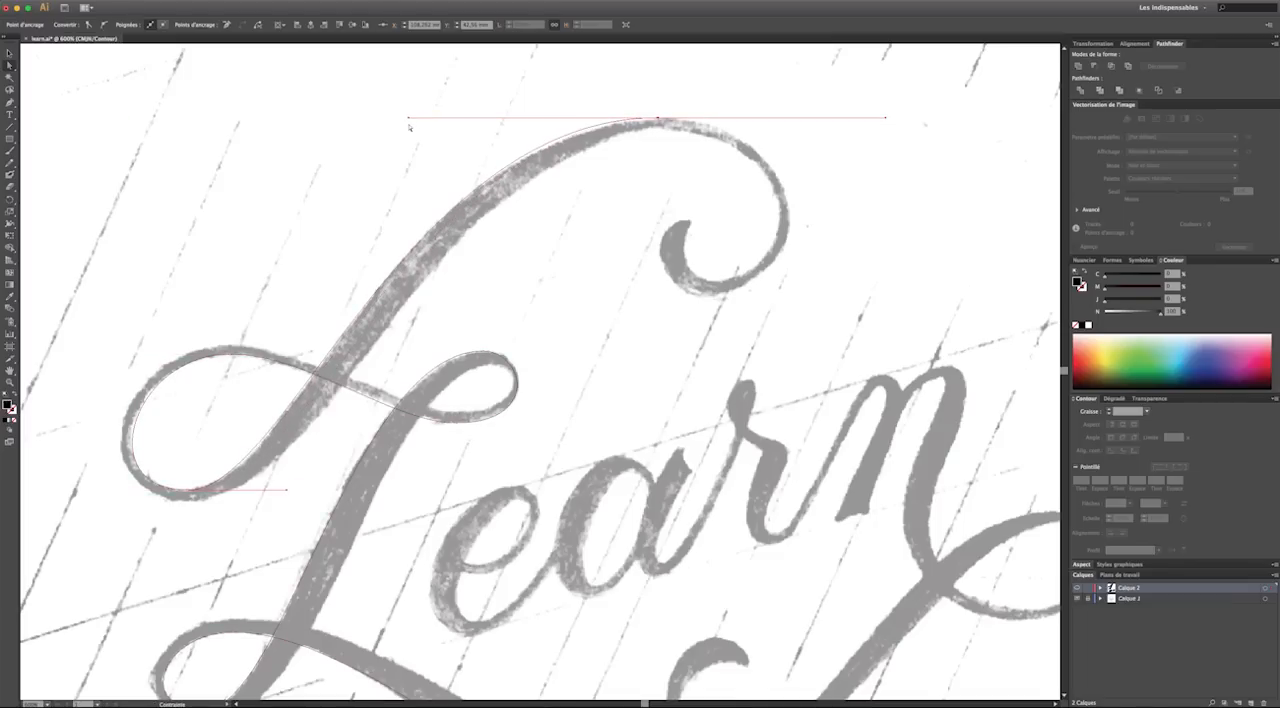
left_click(286, 111)
Continue the path from the upper stroke's top to the curl's lowest point, and lengthen both handles to fit the curve
left_click(10, 102)
left_click_drag(658, 118, 696, 122)
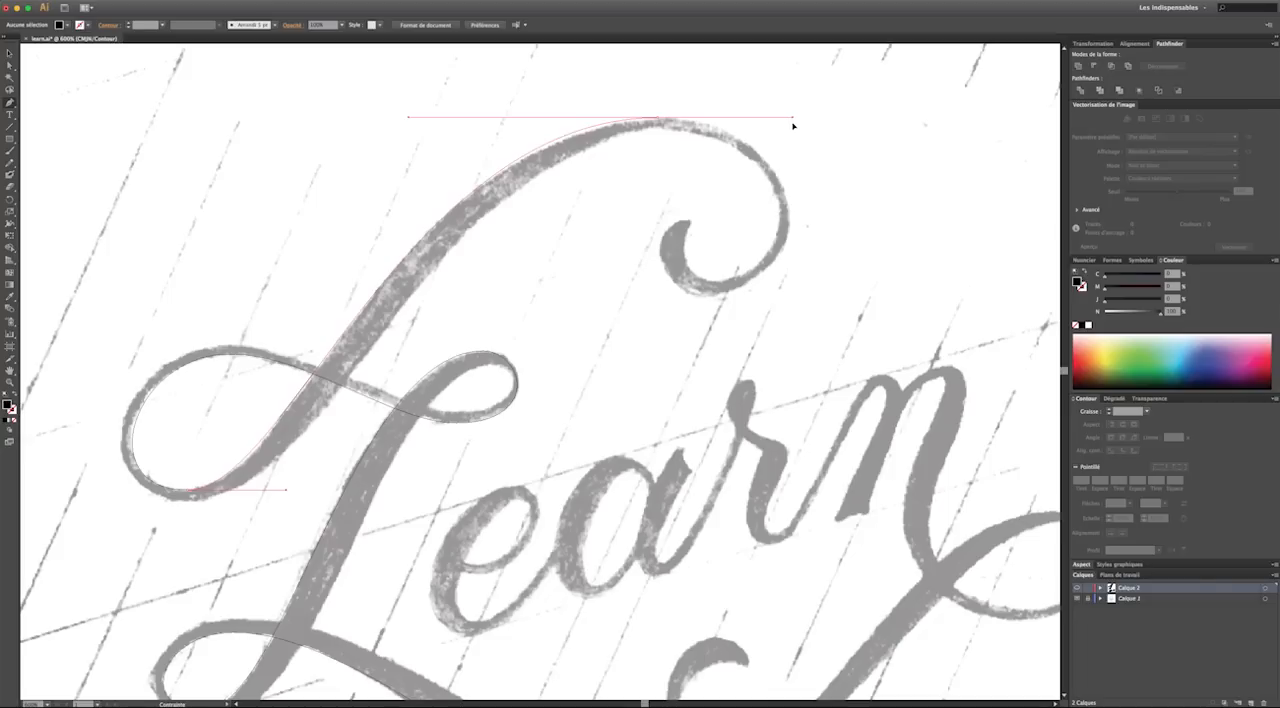
left_click_drag(792, 127, 792, 127)
scroll(760, 190, "up", 1)
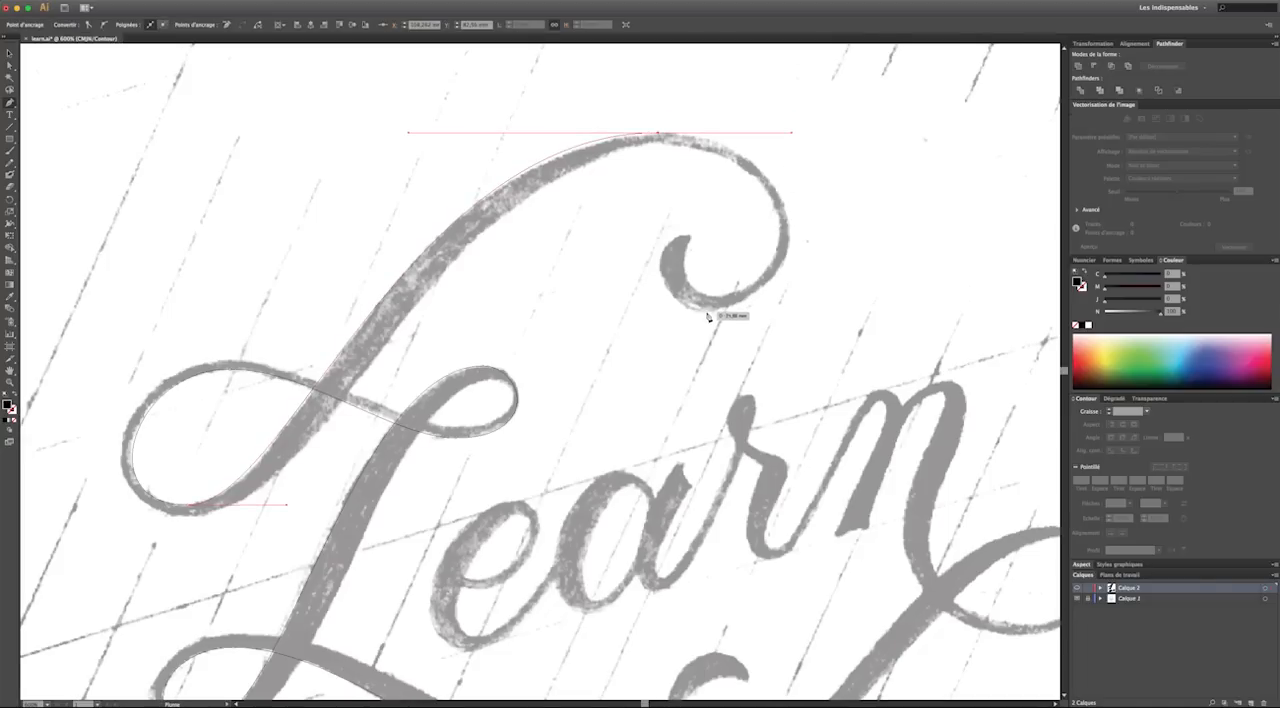
left_click_drag(720, 313, 599, 317)
left_click(9, 66)
left_click_drag(792, 132, 821, 134)
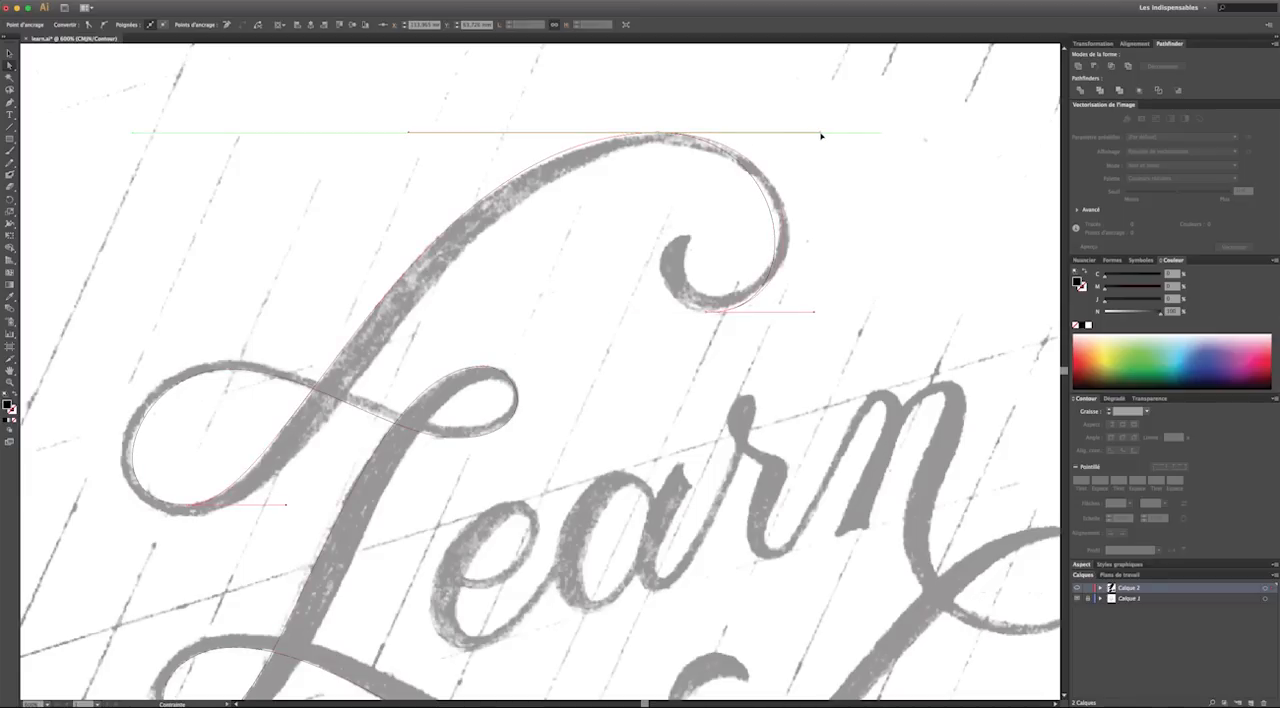
left_click_drag(814, 312, 831, 315)
left_click(833, 325)
Resume from the upper curl's lowest point and end the path at the curl's tip with horizontal handles
left_click(9, 102)
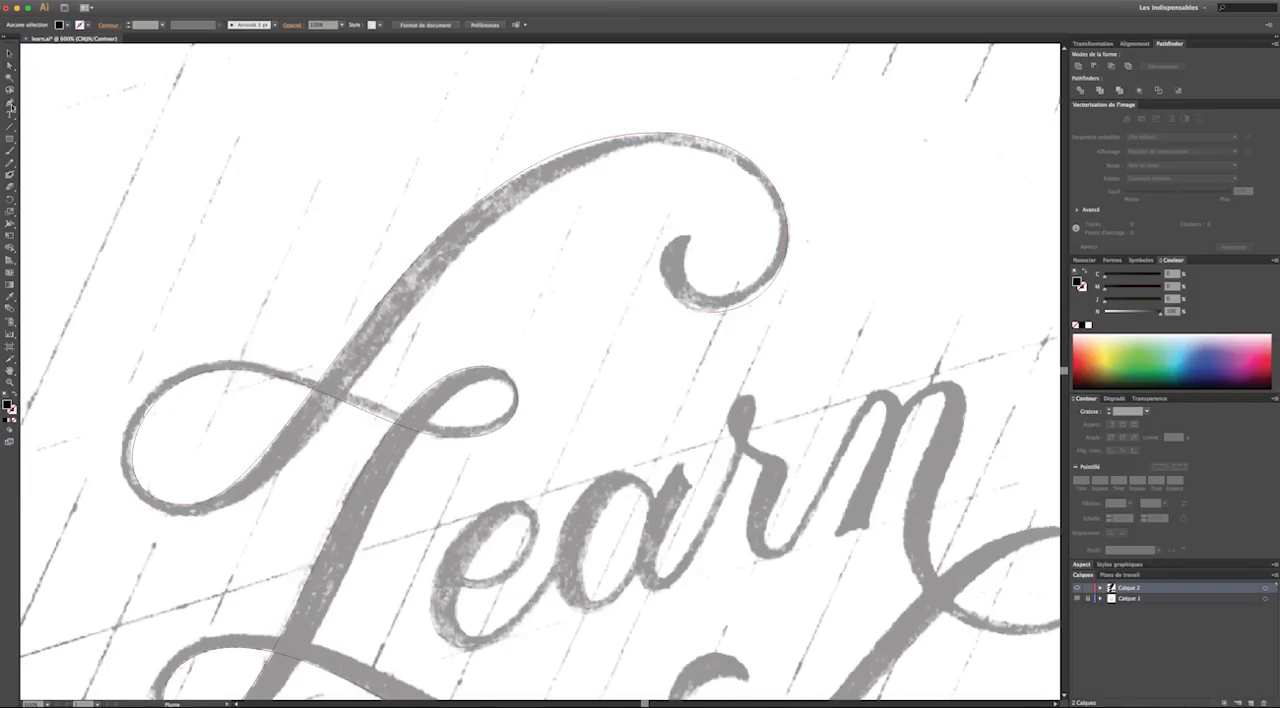
left_click_drag(706, 312, 650, 314)
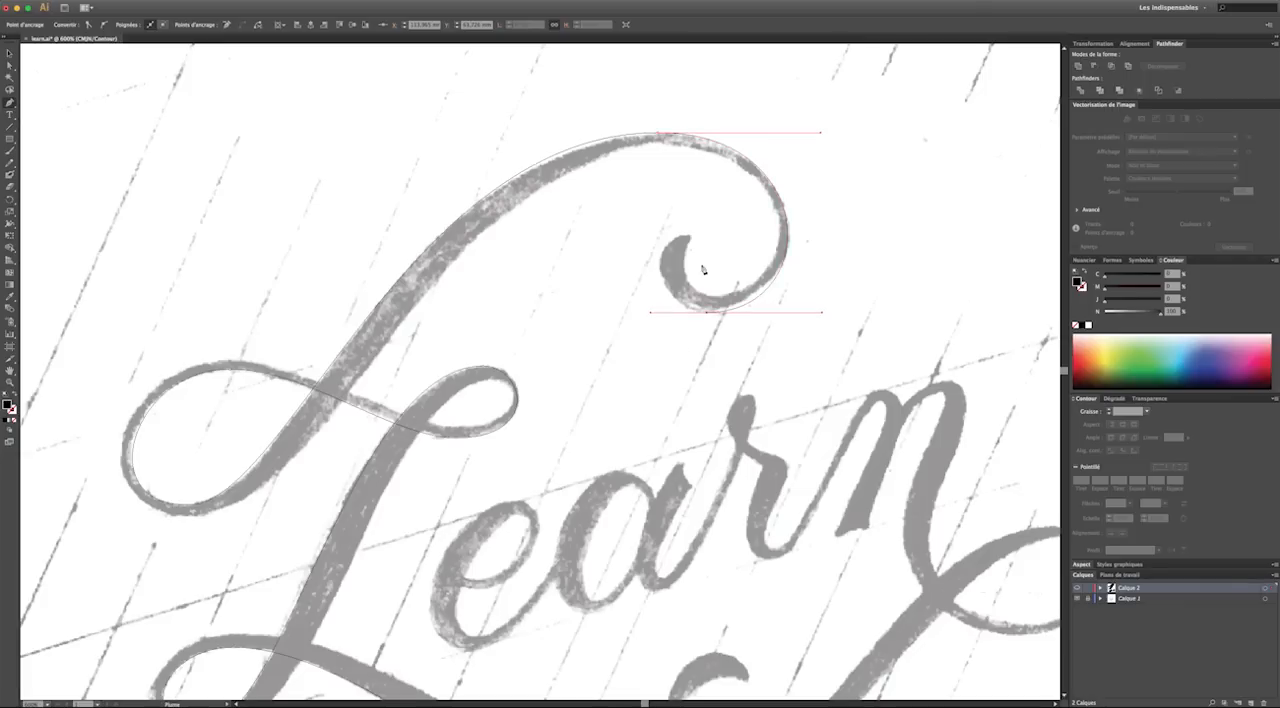
left_click_drag(690, 237, 737, 239)
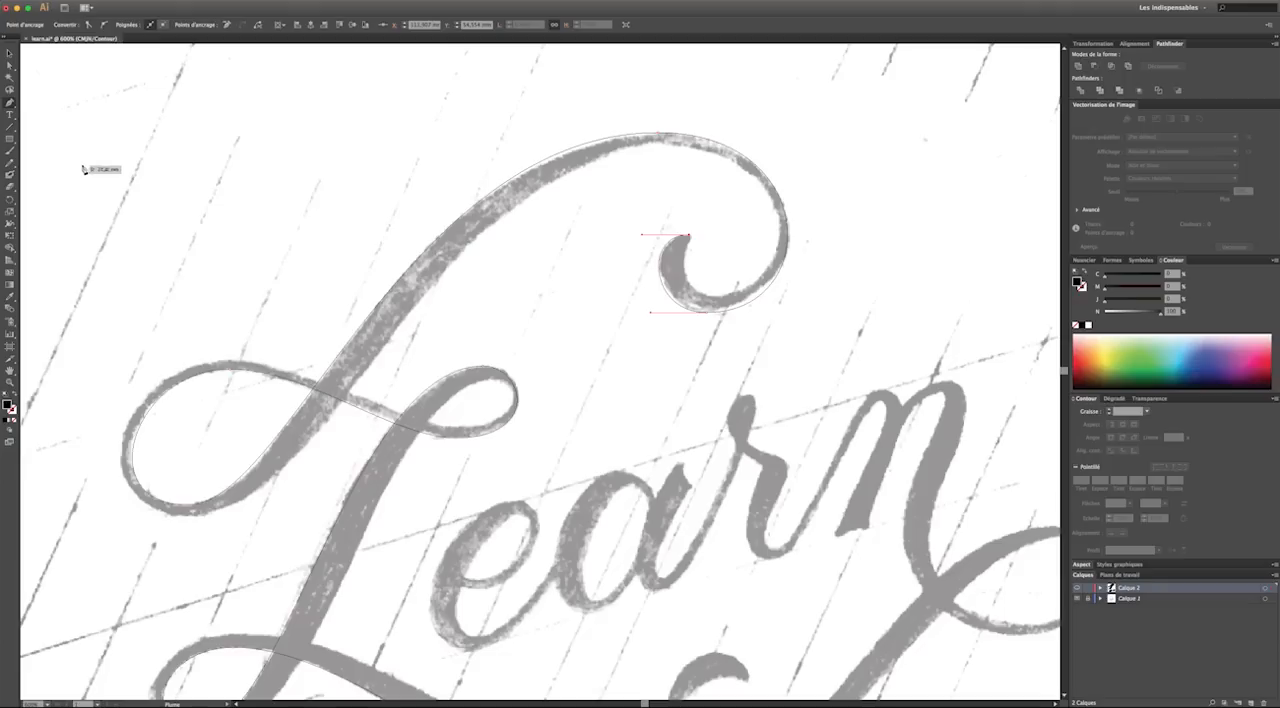
key("v")
left_click(707, 343)
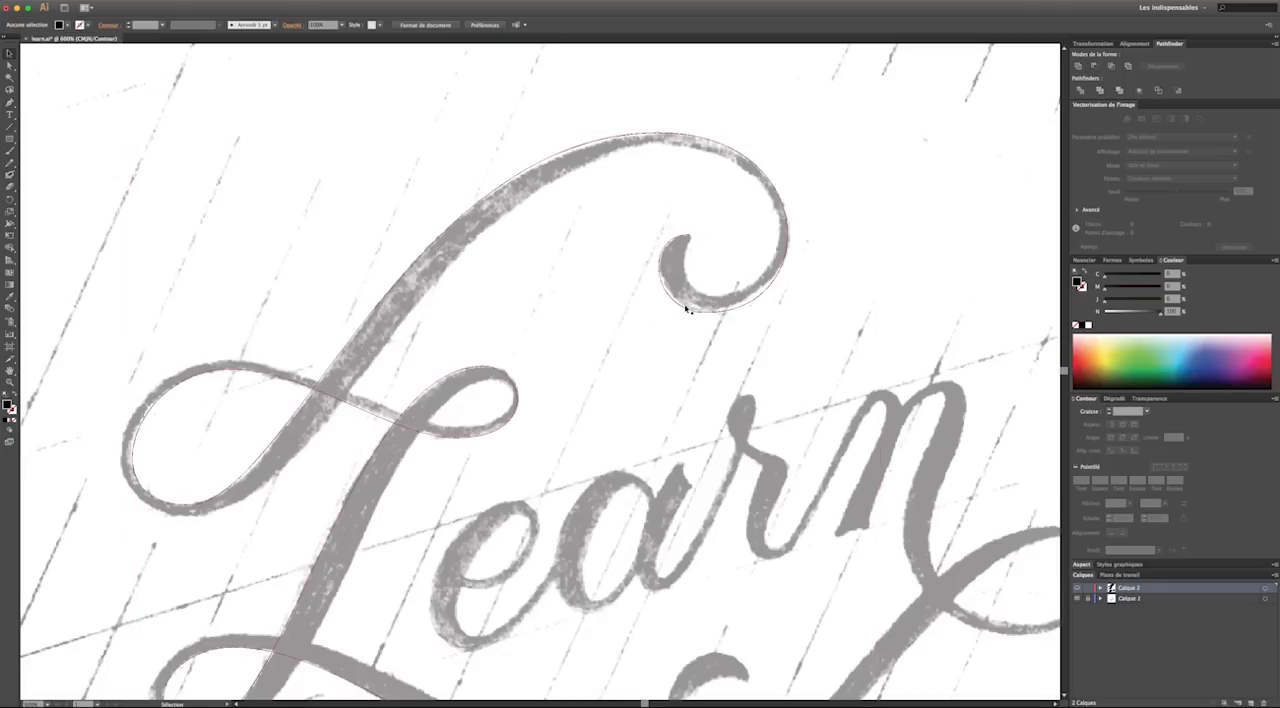
left_click(682, 311)
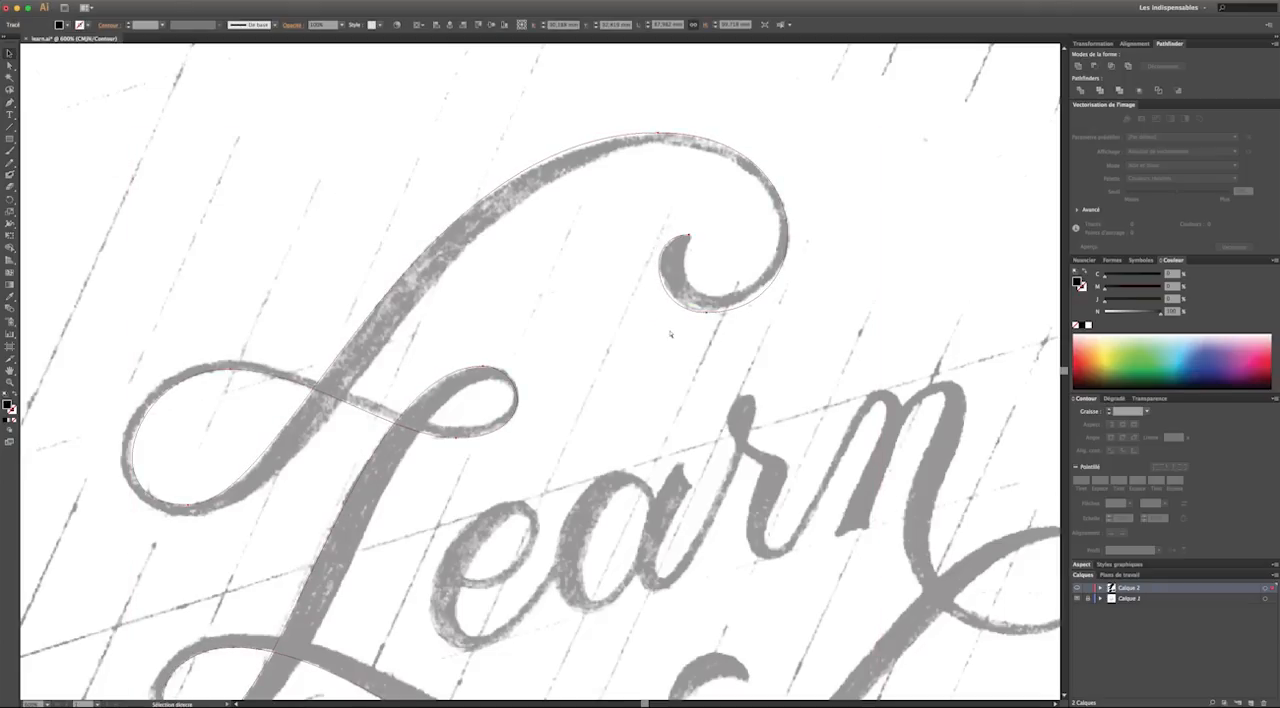
left_click(849, 256)
View the whole lettering and switch from outline to preview mode to check the traced L
key("super+minus")
key("super+minus")
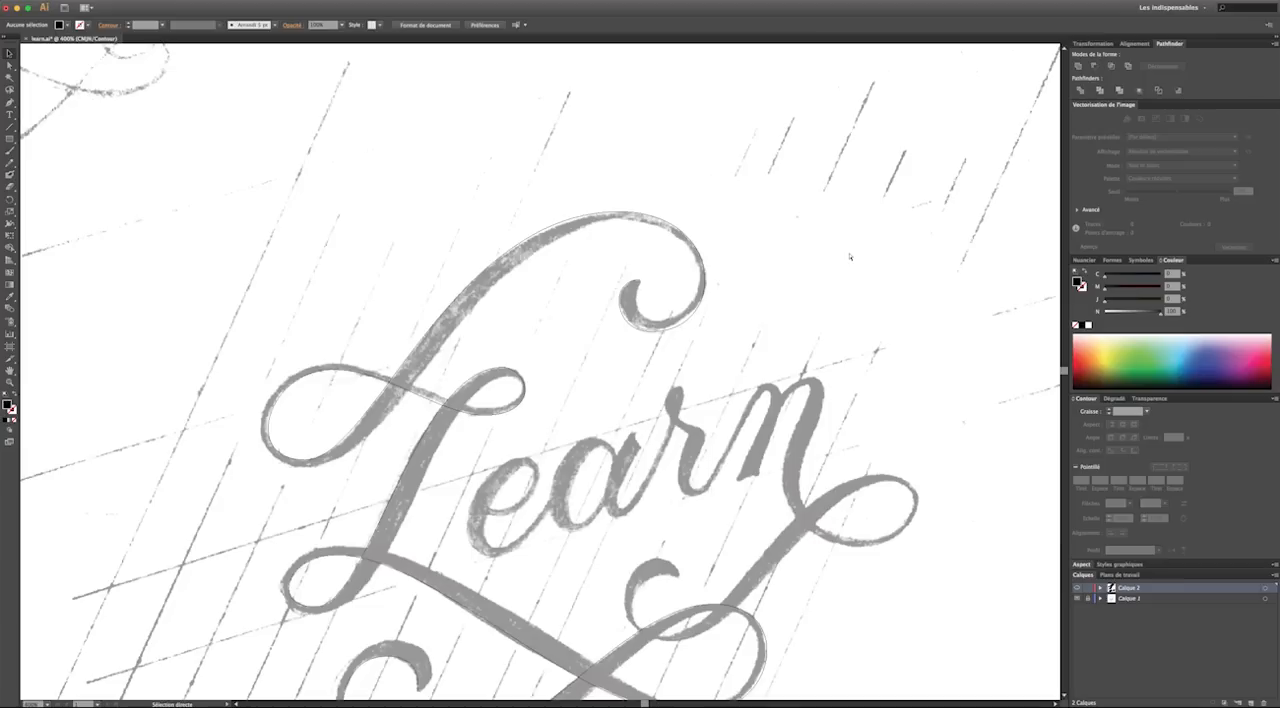
key("v")
scroll(793, 267, "down", 1)
scroll(793, 267, "down", 2)
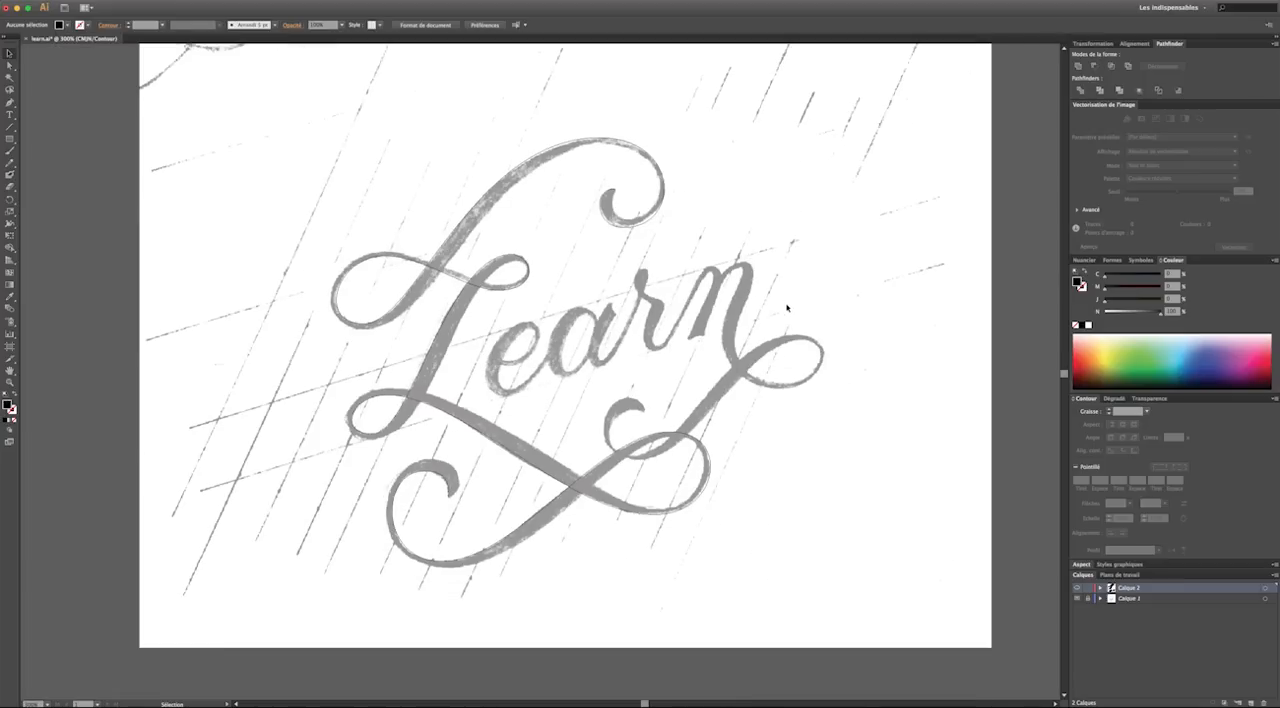
key("v")
key("super+y")
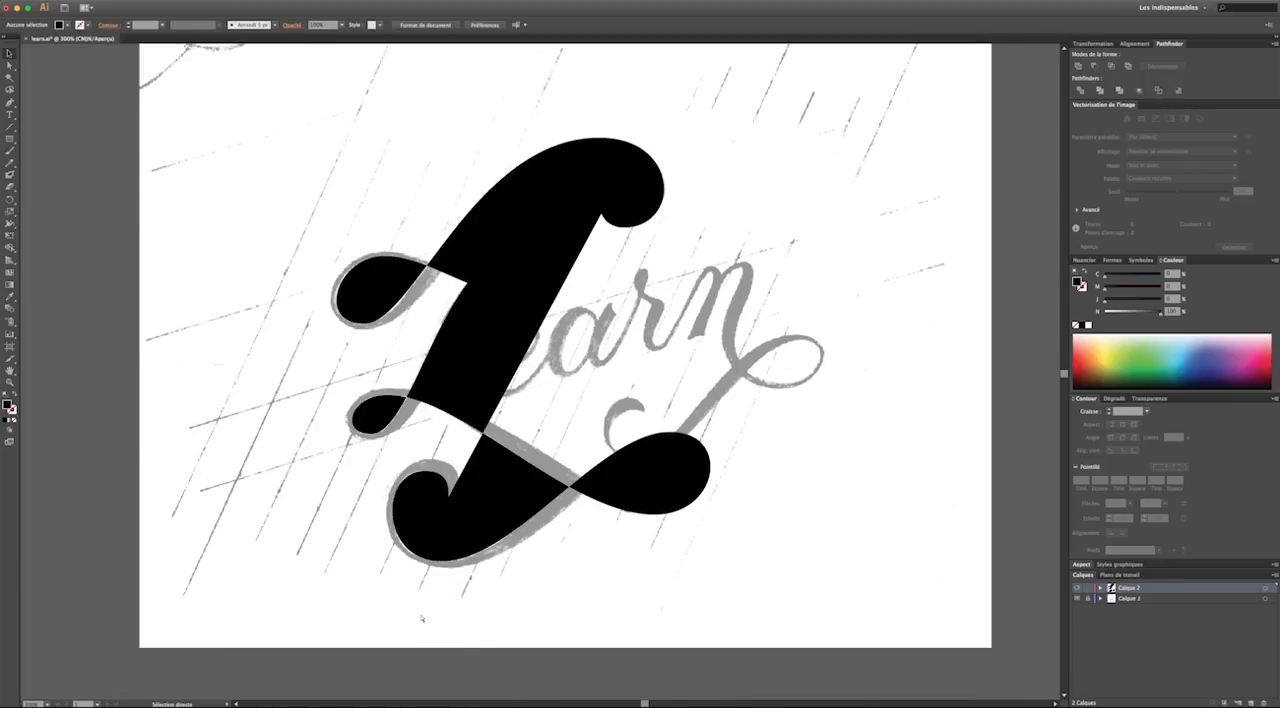
Swap the L path's fill and stroke, and set the stroke weight to 10 pt
left_click(491, 308)
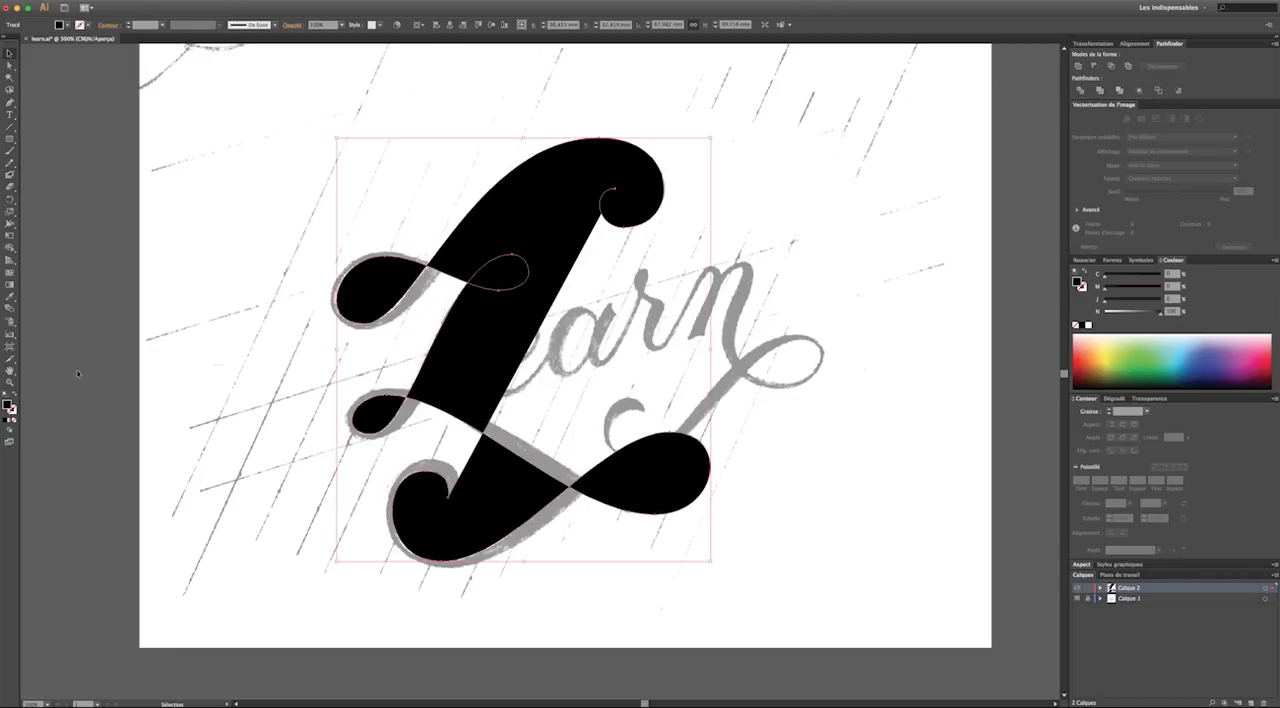
left_click(15, 397)
left_click(143, 21)
type("10")
key("Return")
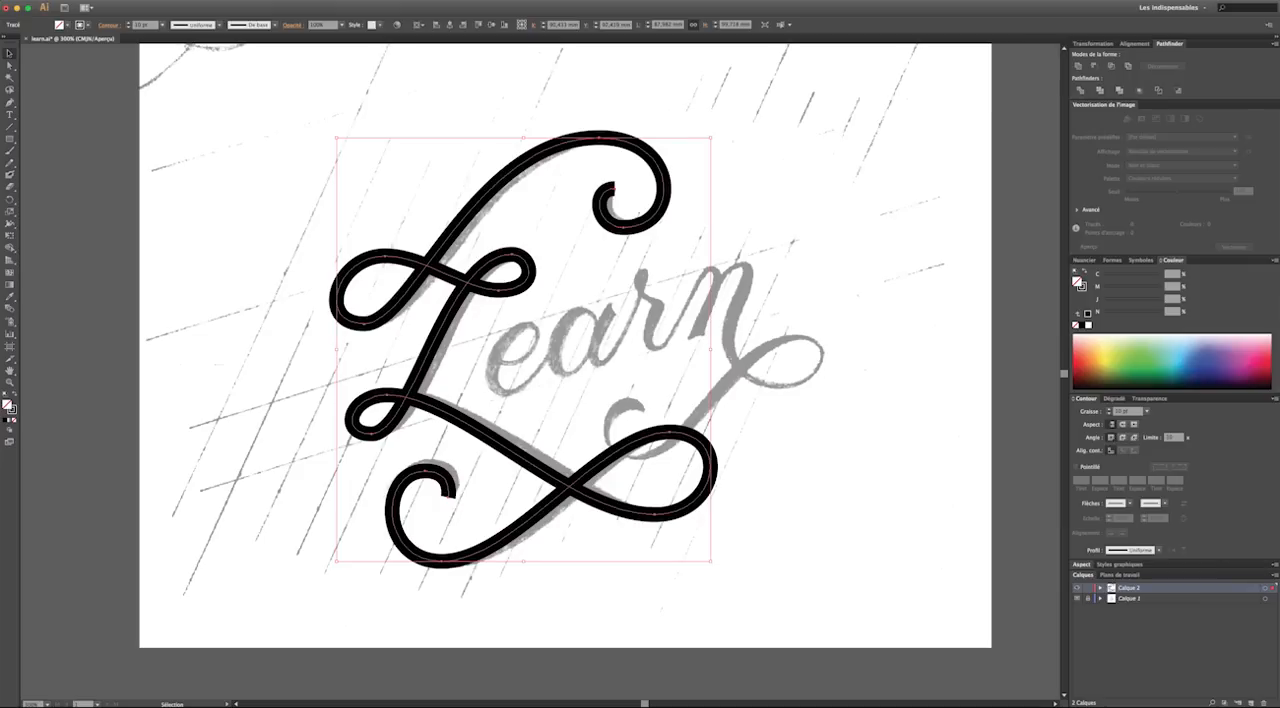
left_click(123, 196)
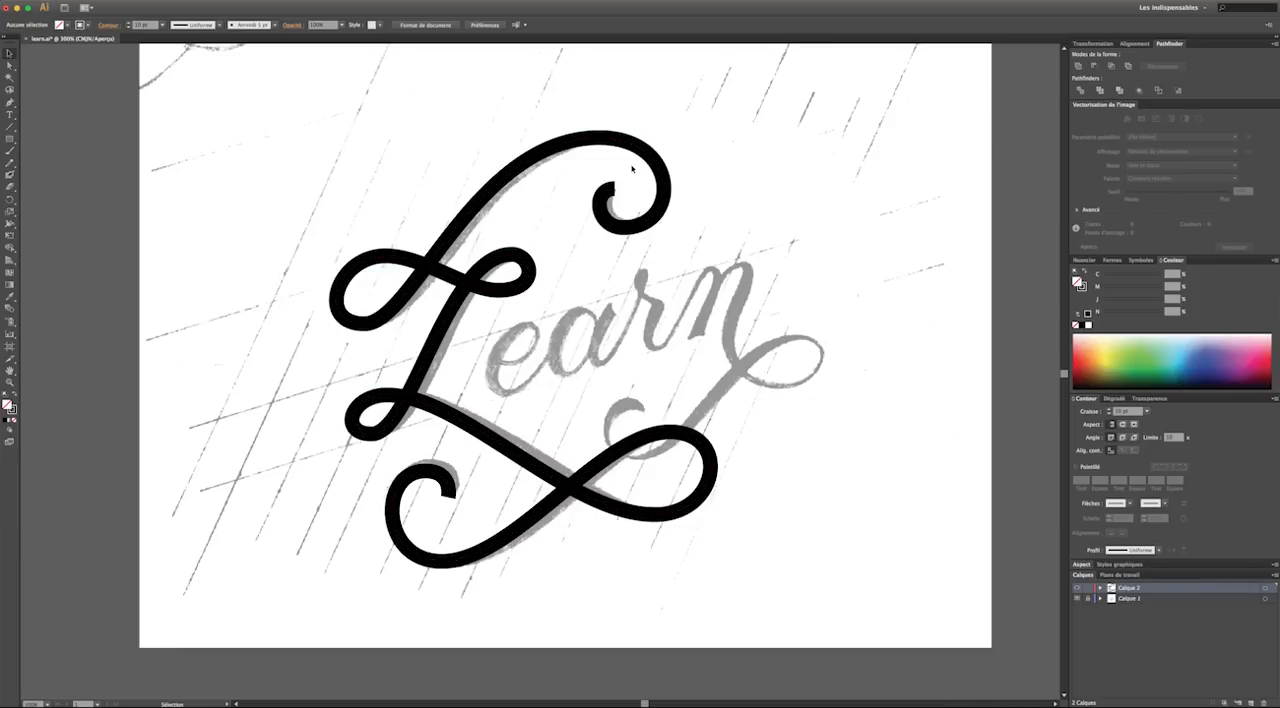
Swap the L path's stroke back to a black fill and return to outline mode
scroll(631, 168, "right", 1)
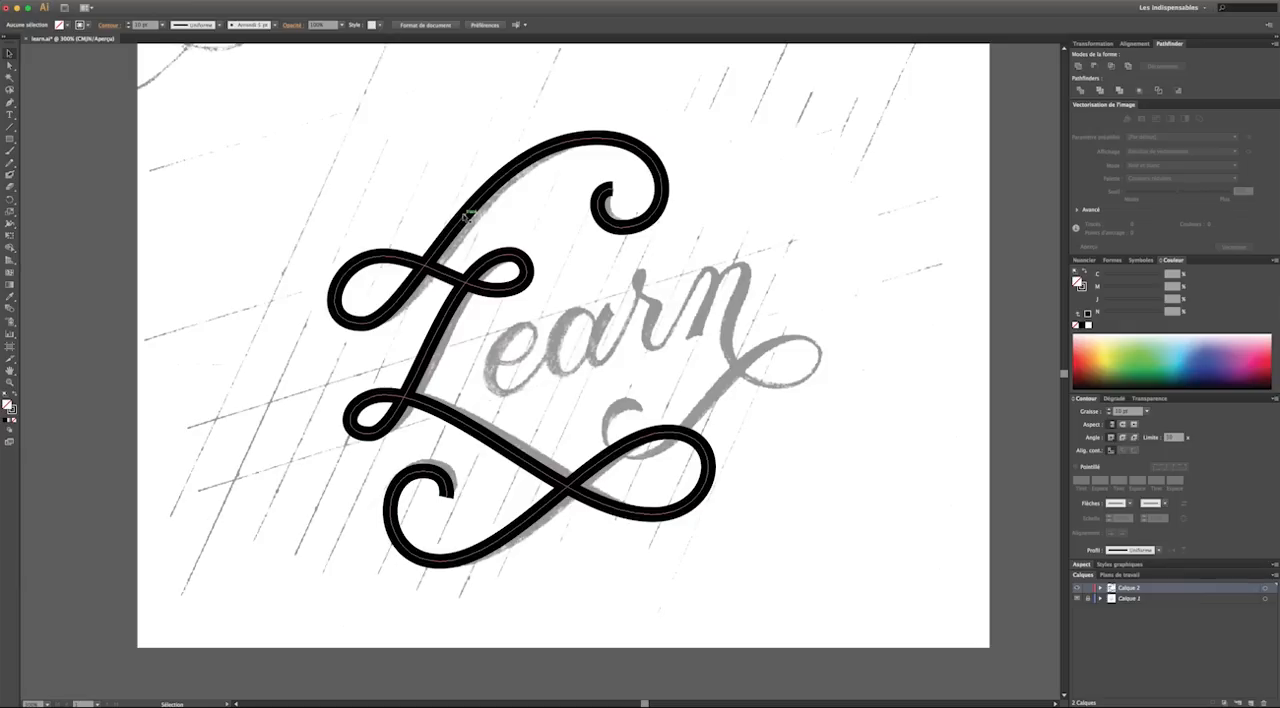
left_click(465, 214)
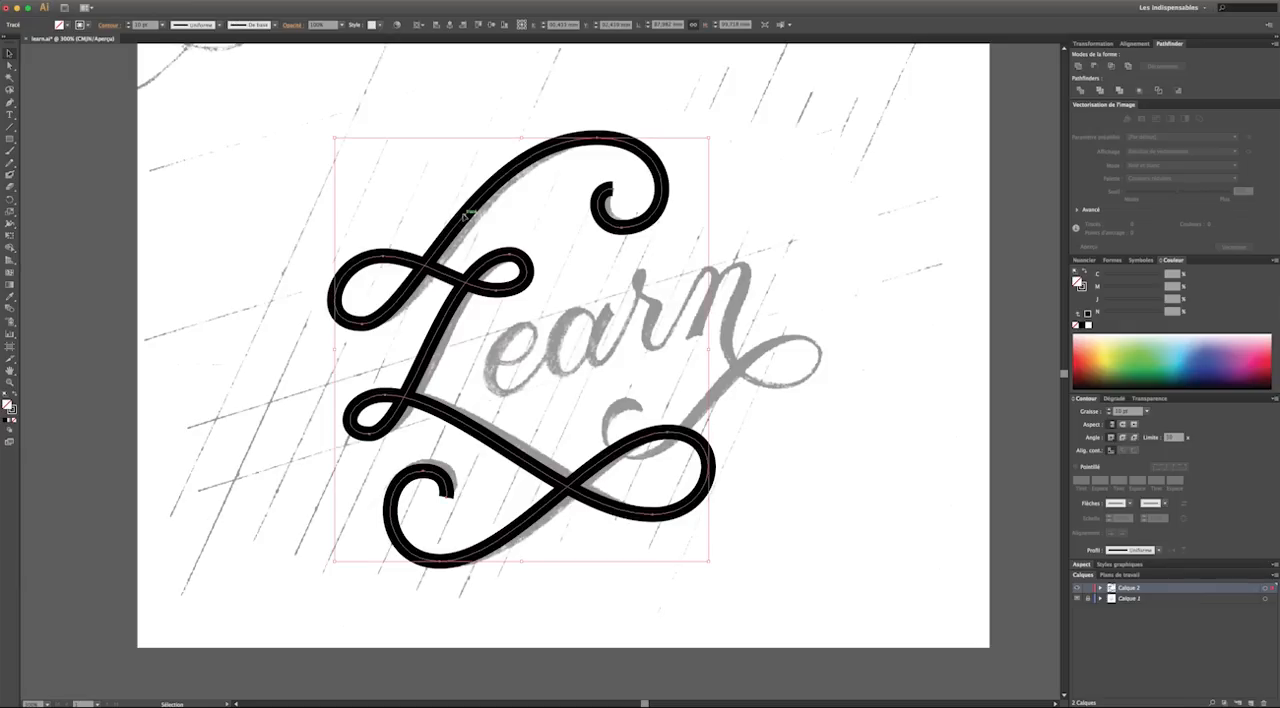
left_click(14, 398)
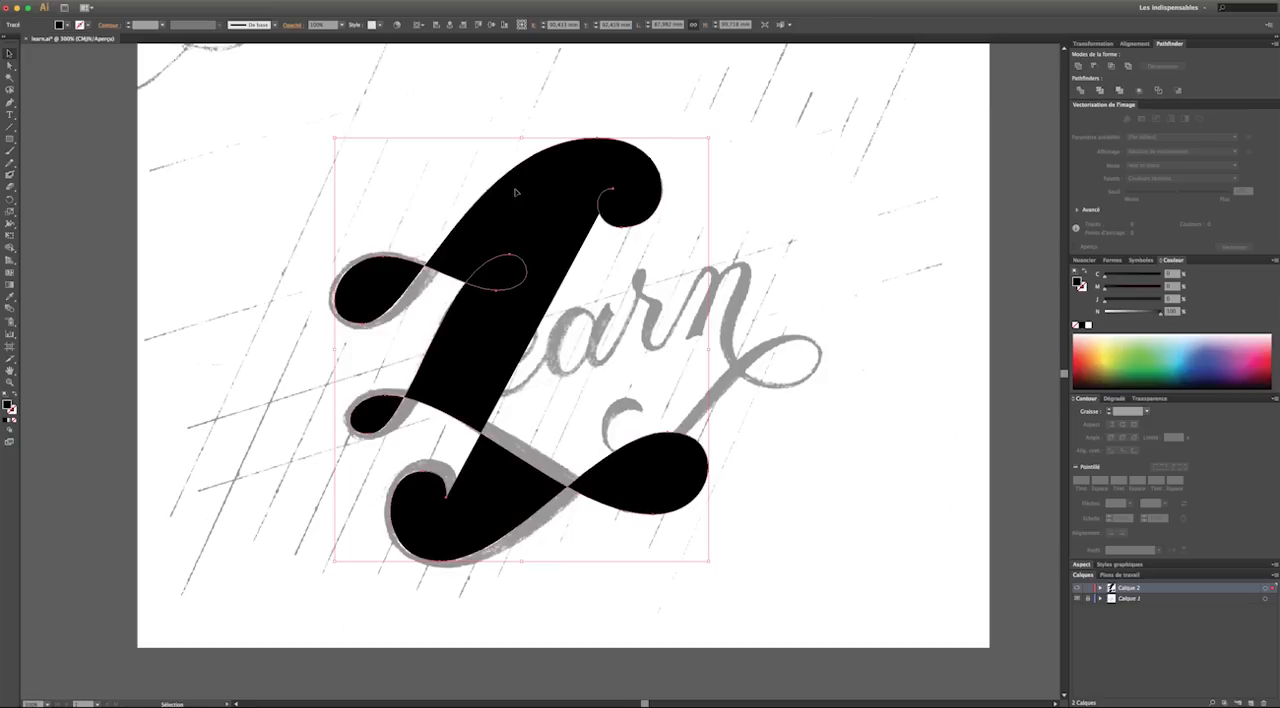
key("super+y")
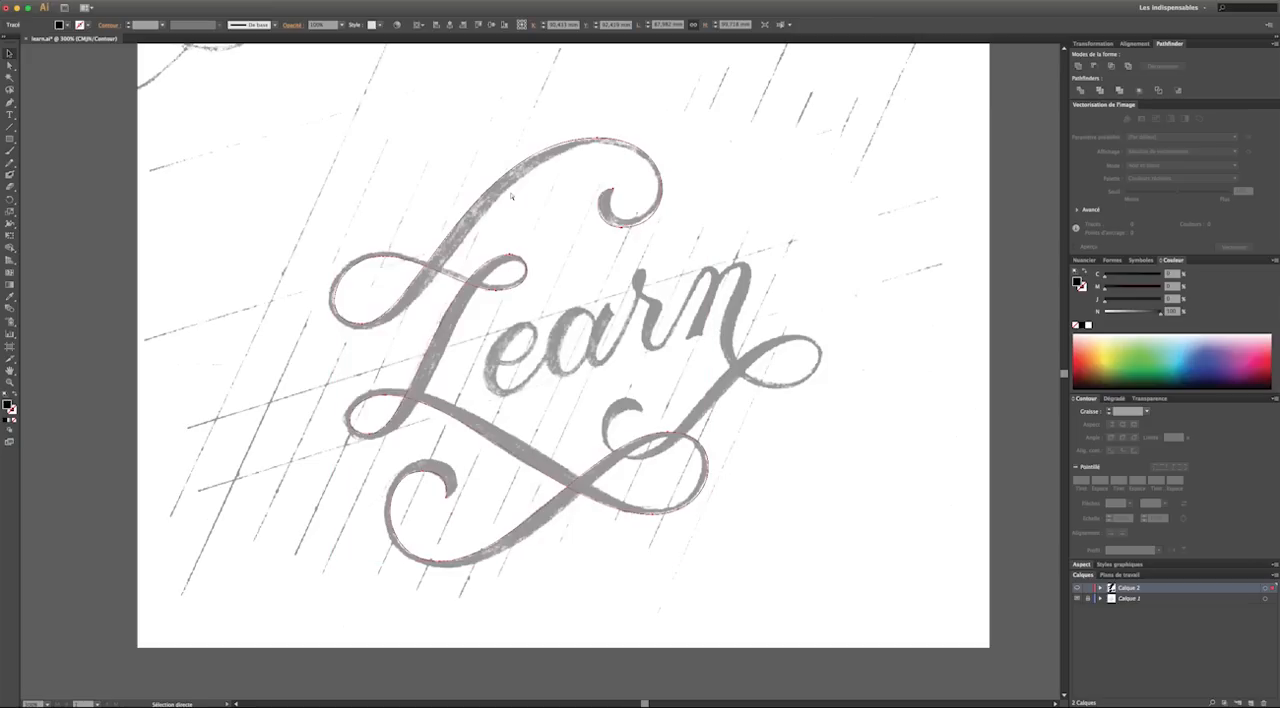
Resume the path from the bottom-left curl's tip and trace the curl's outer edge to its topmost point with horizontal handles
key("super+plus")
key("super+plus")
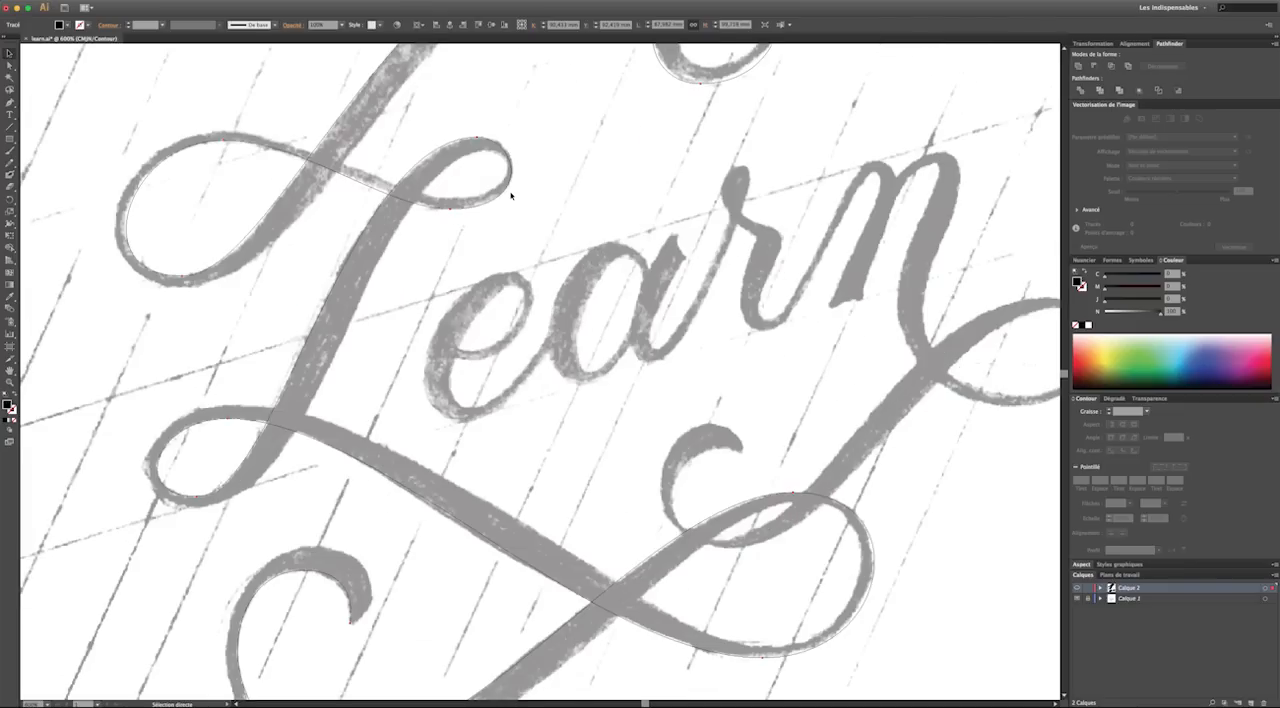
scroll(511, 196, "down", 1)
scroll(185, 354, "down", 2)
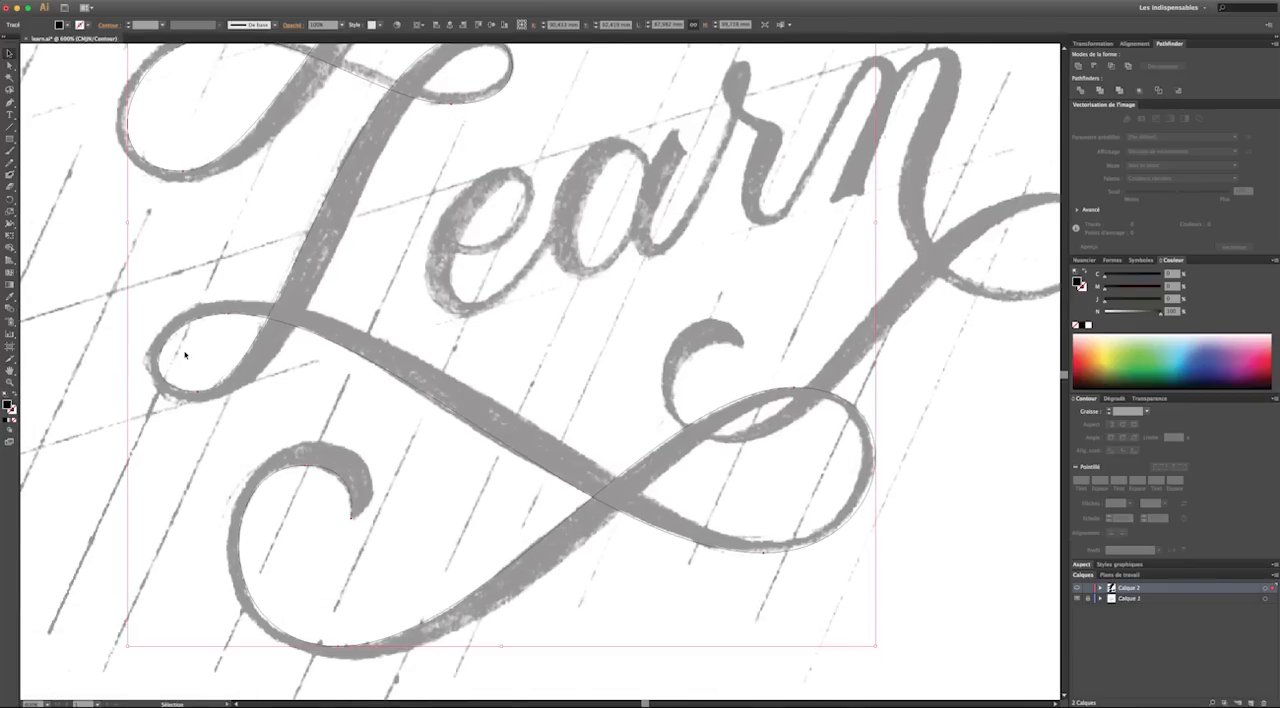
left_click(102, 470)
left_click(11, 103)
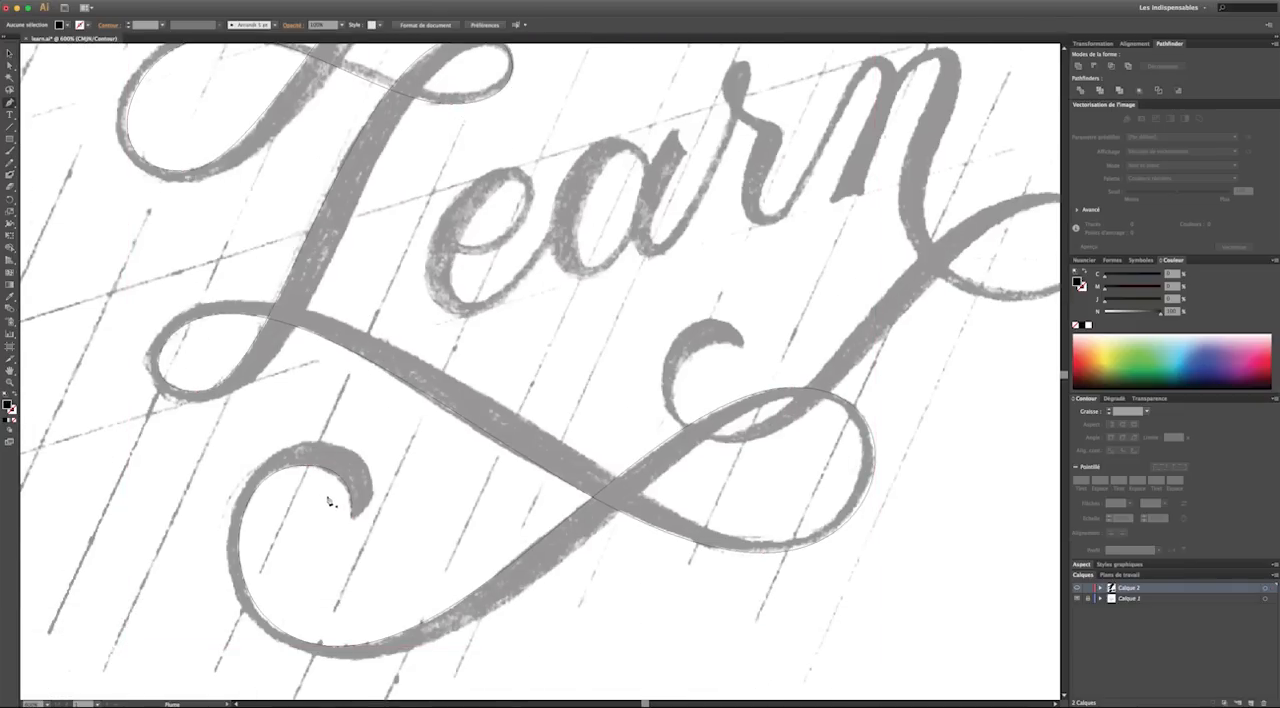
left_click(354, 521)
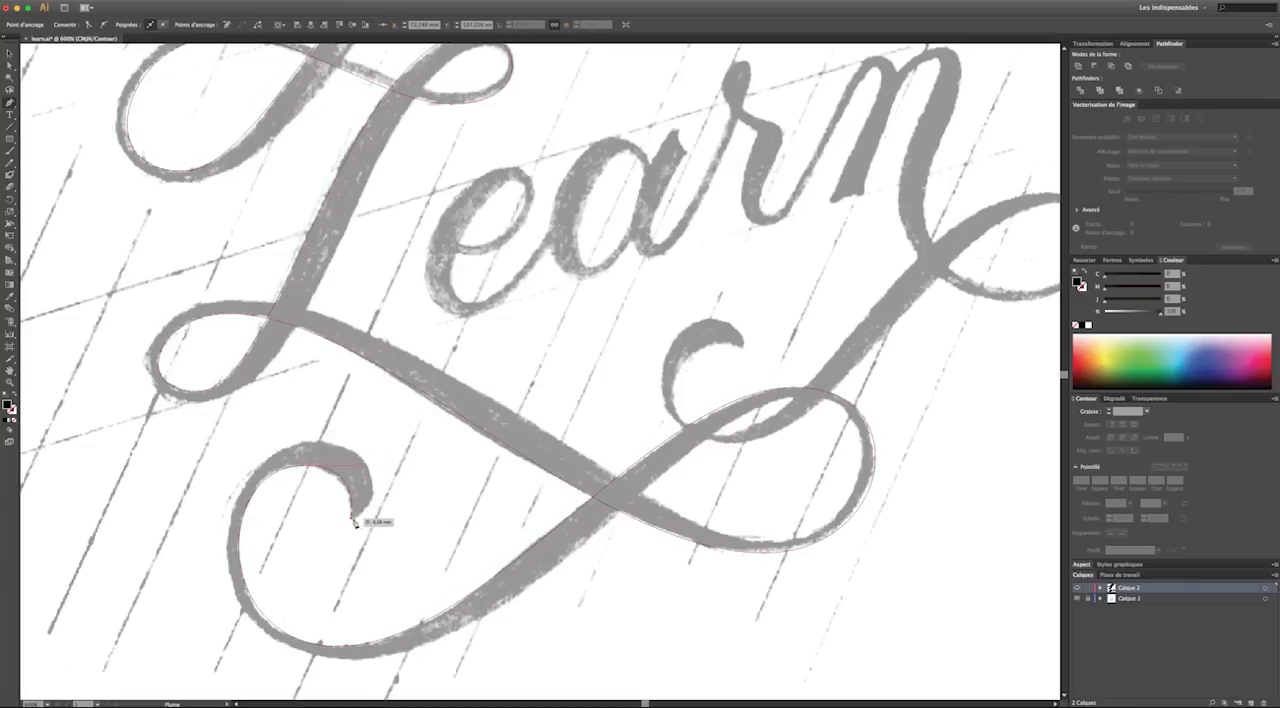
left_click_drag(352, 518, 370, 521)
left_click_drag(306, 444, 217, 439)
left_click_drag(214, 438, 214, 440)
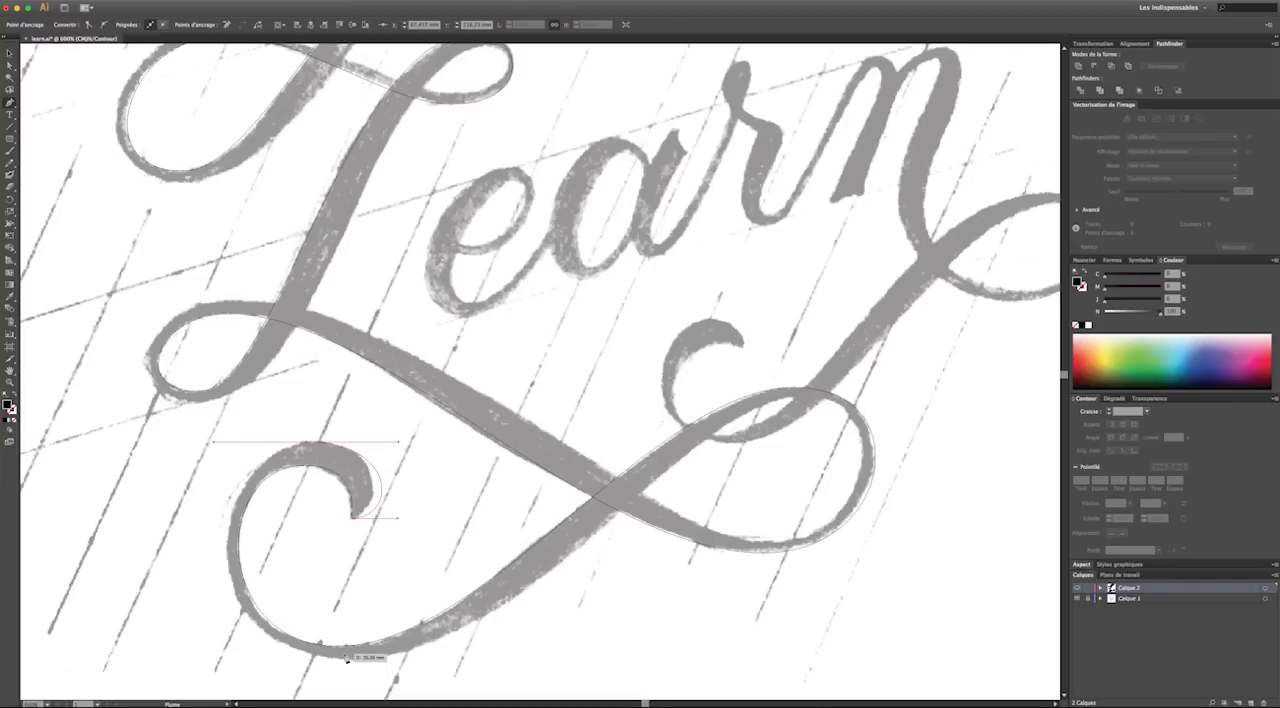
Trace the second edge through the bottom flourish's lowest point and around the lower-right loop's inner top and bottom, using horizontal handles
mouse_move(335, 646)
left_mouse_down()
mouse_move(352, 656)
mouse_move(340, 651)
left_mouse_up()
mouse_move(356, 662)
left_mouse_down()
mouse_move(542, 682)
mouse_move(539, 654)
left_mouse_up()
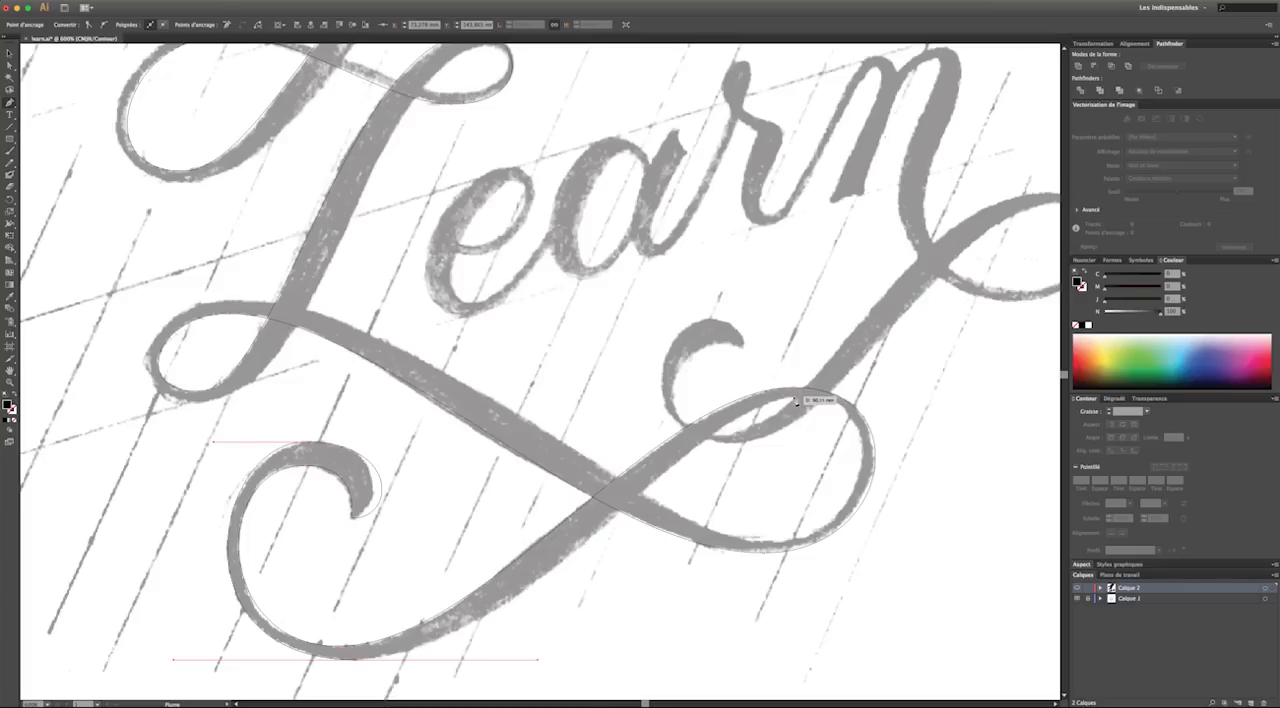
left_click_drag(794, 397, 899, 397)
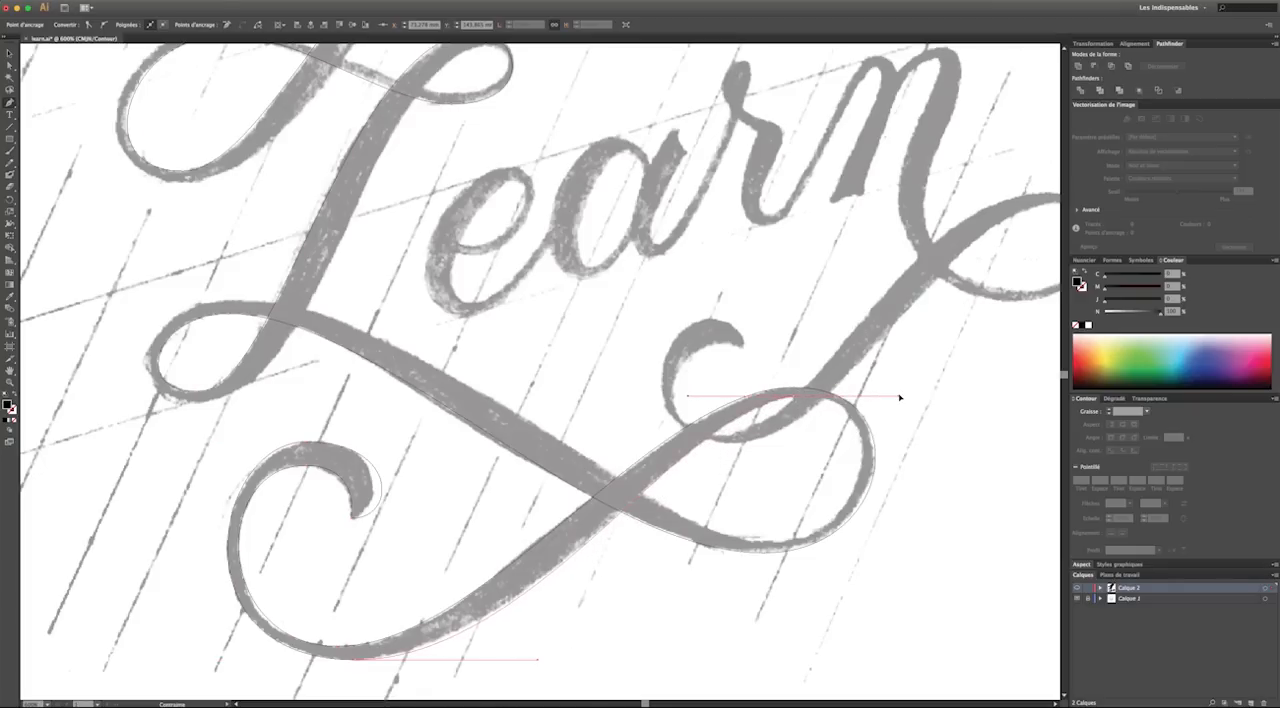
left_click_drag(763, 545, 651, 543)
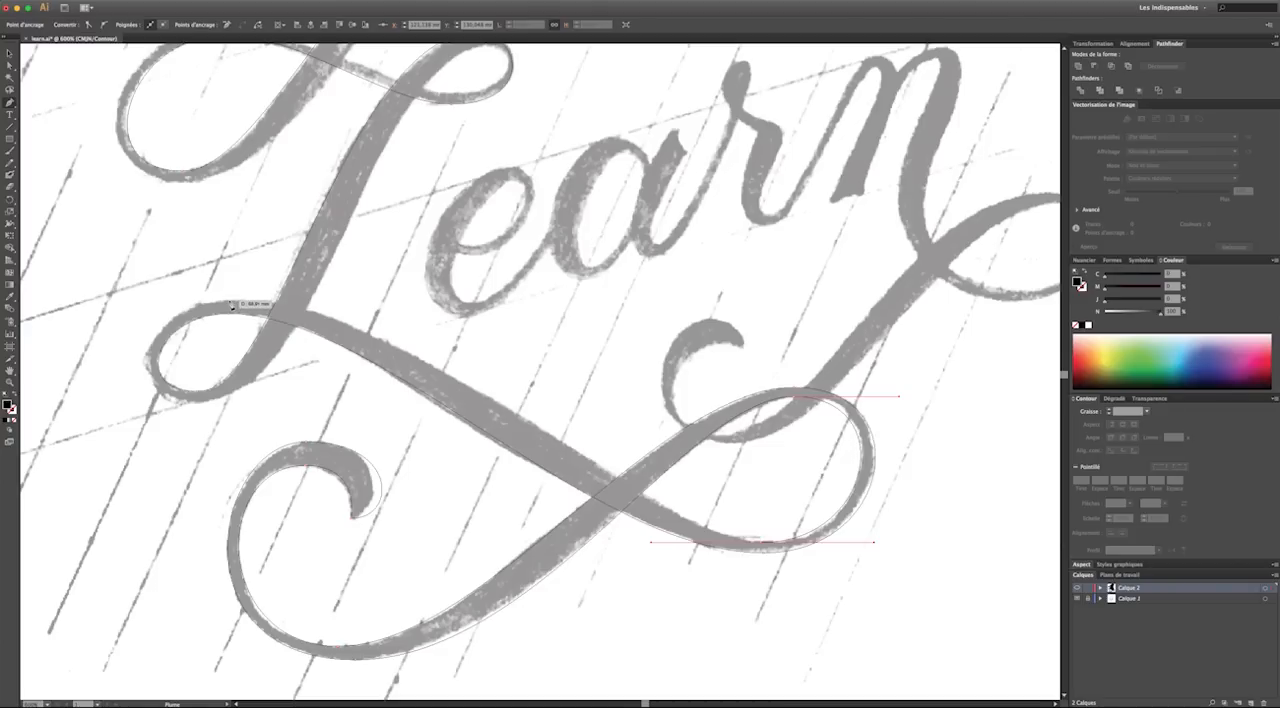
Extend the second edge to the top of the L's lower-left loop, shorten the outgoing handle, and trace down to the loop's lowest point
left_click_drag(232, 304, 138, 301)
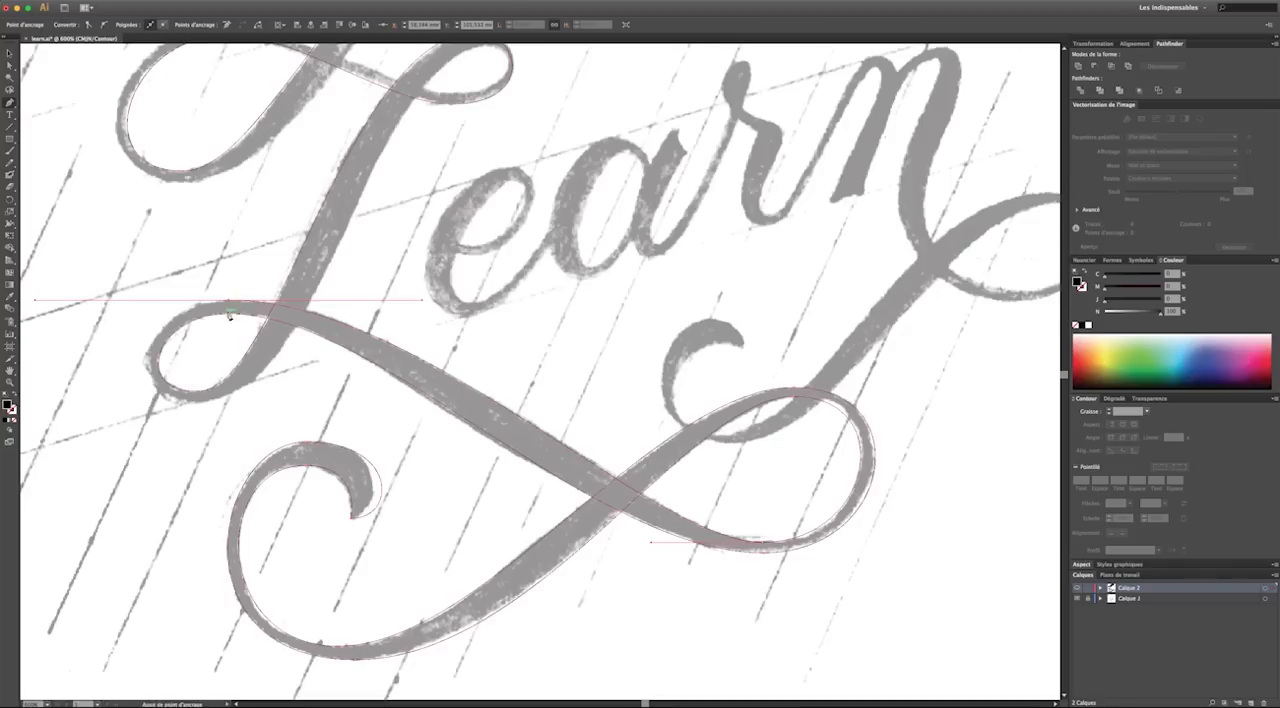
left_click_drag(231, 306, 156, 302)
left_click_drag(198, 403, 255, 407)
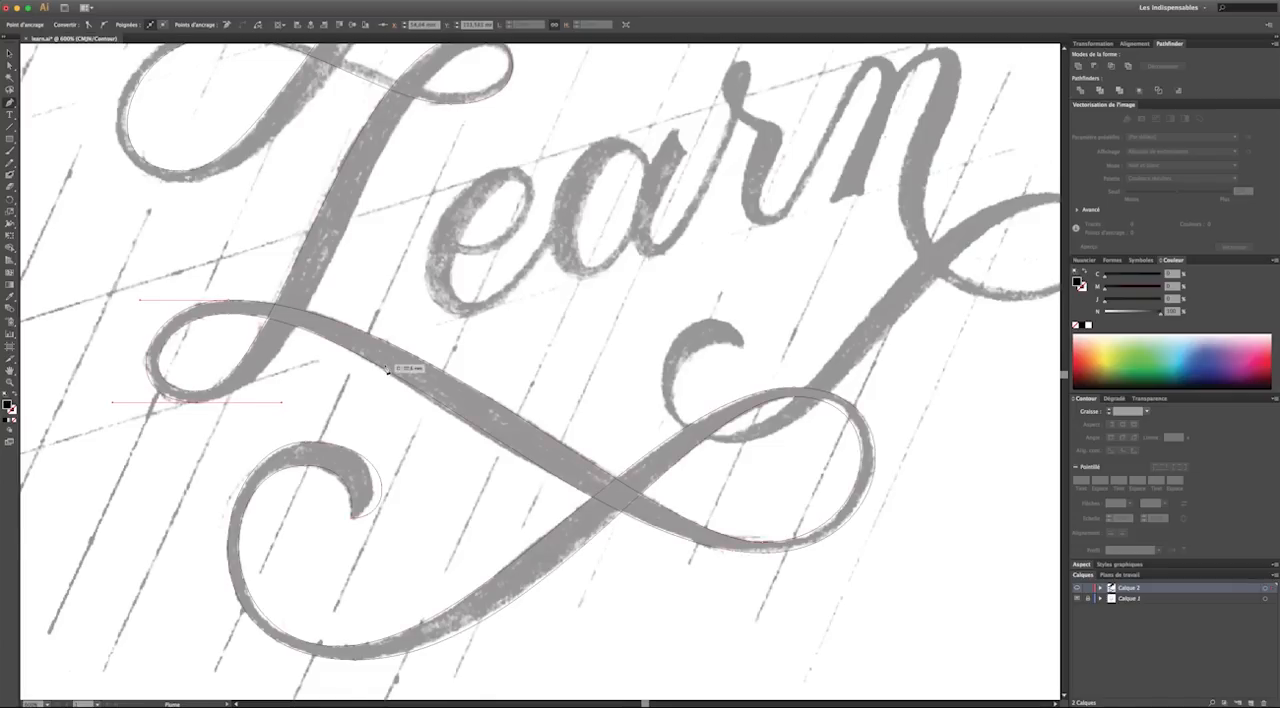
scroll(514, 156, "up", 2)
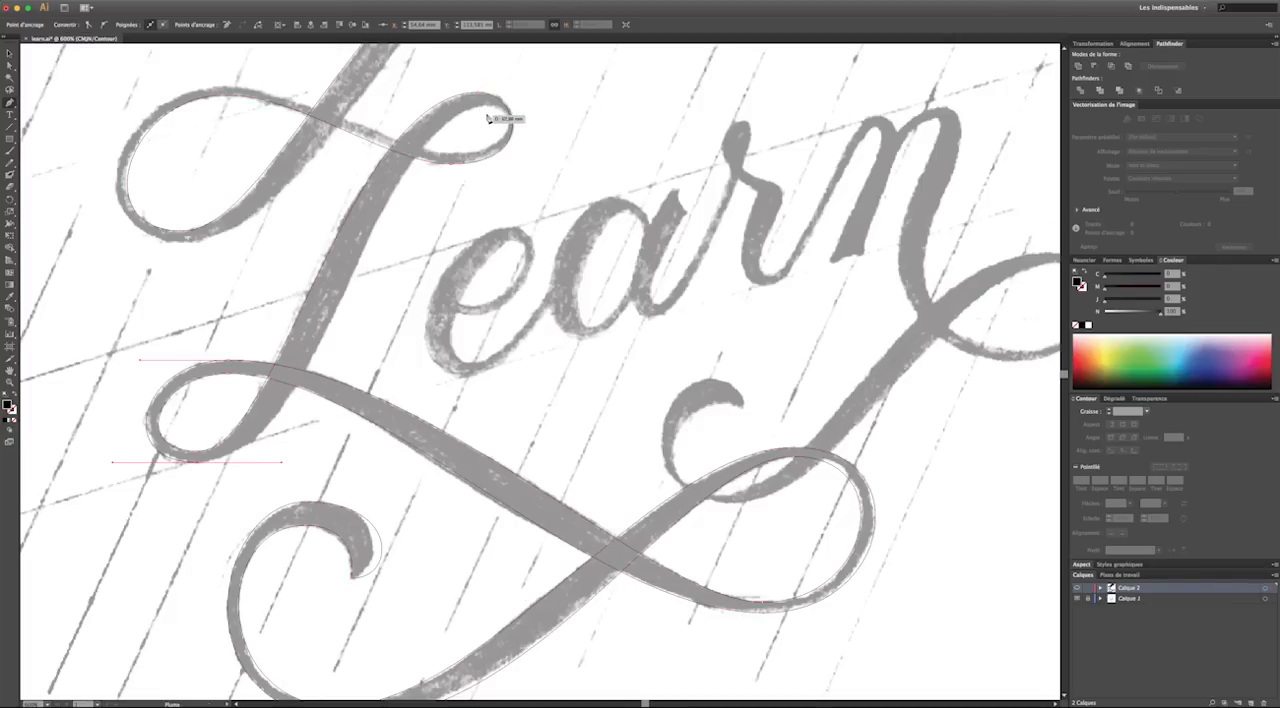
Trace the stem's edge up to the top of the L's small middle-right loop with horizontal handles, and lengthen the segment's handles to fit
left_click_drag(490, 108, 587, 122)
left_click(10, 66)
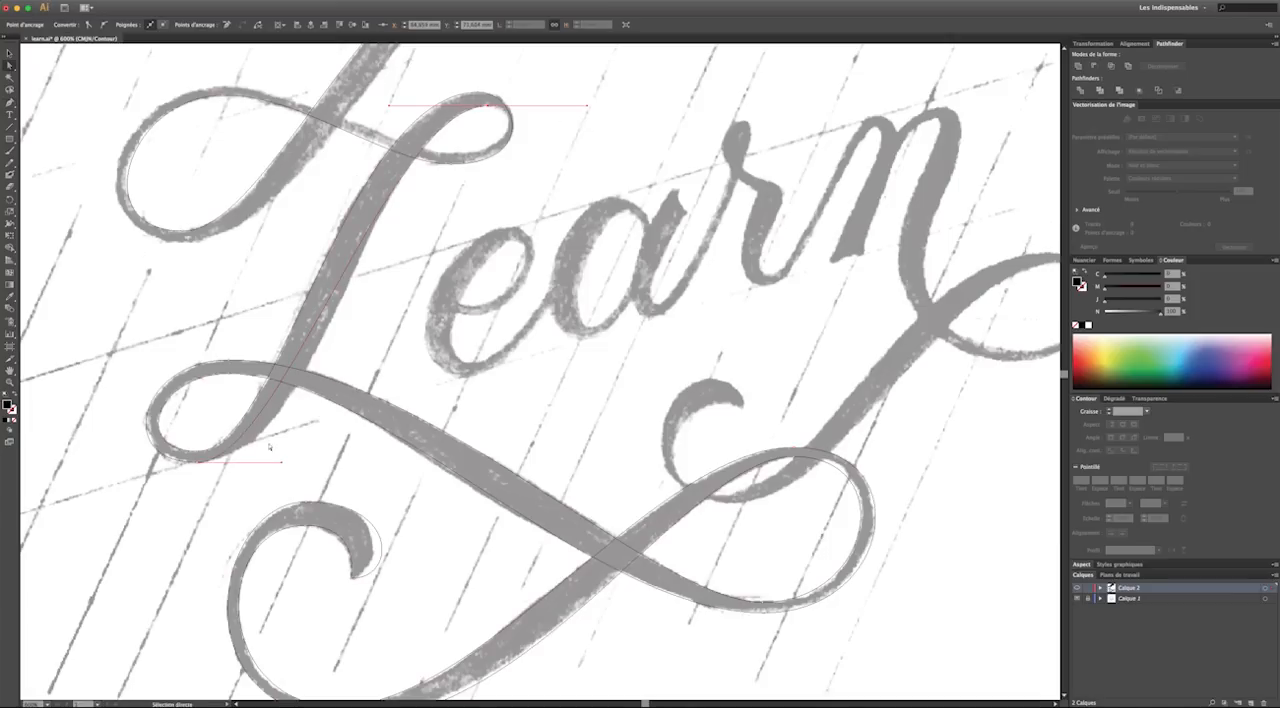
left_click_drag(284, 464, 331, 468)
left_click_drag(390, 105, 371, 111)
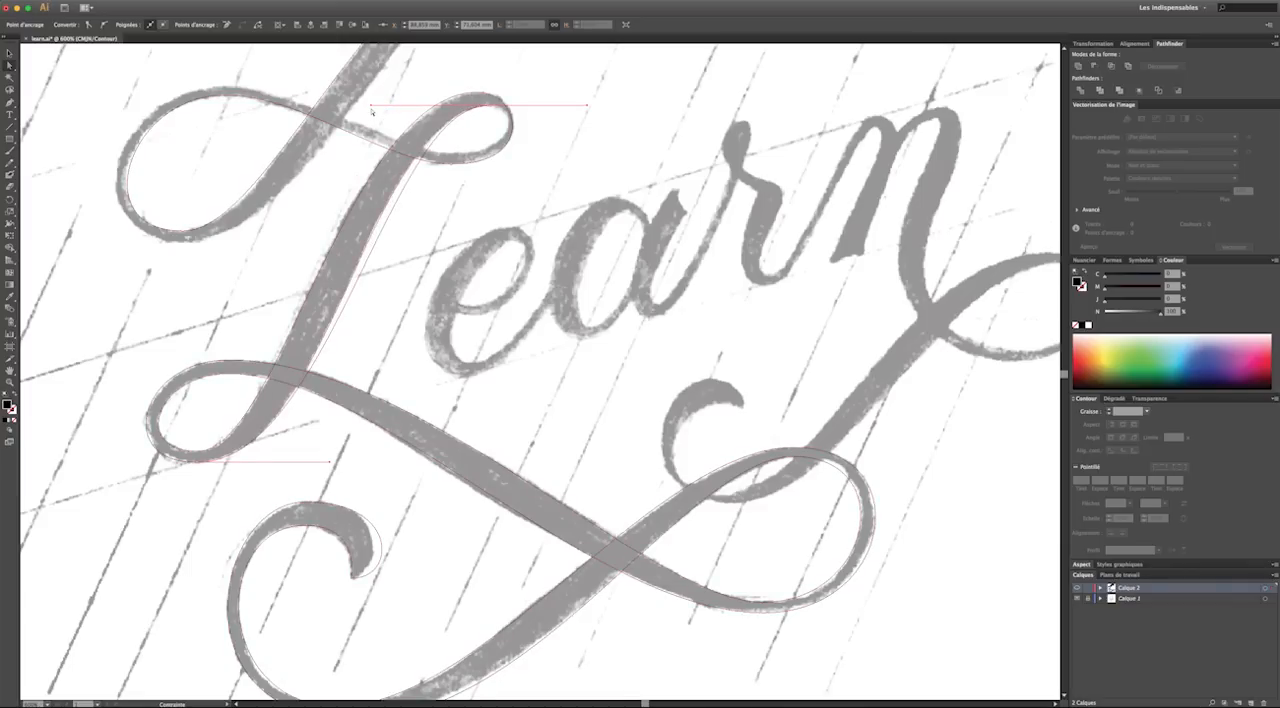
scroll(372, 112, "left", 1)
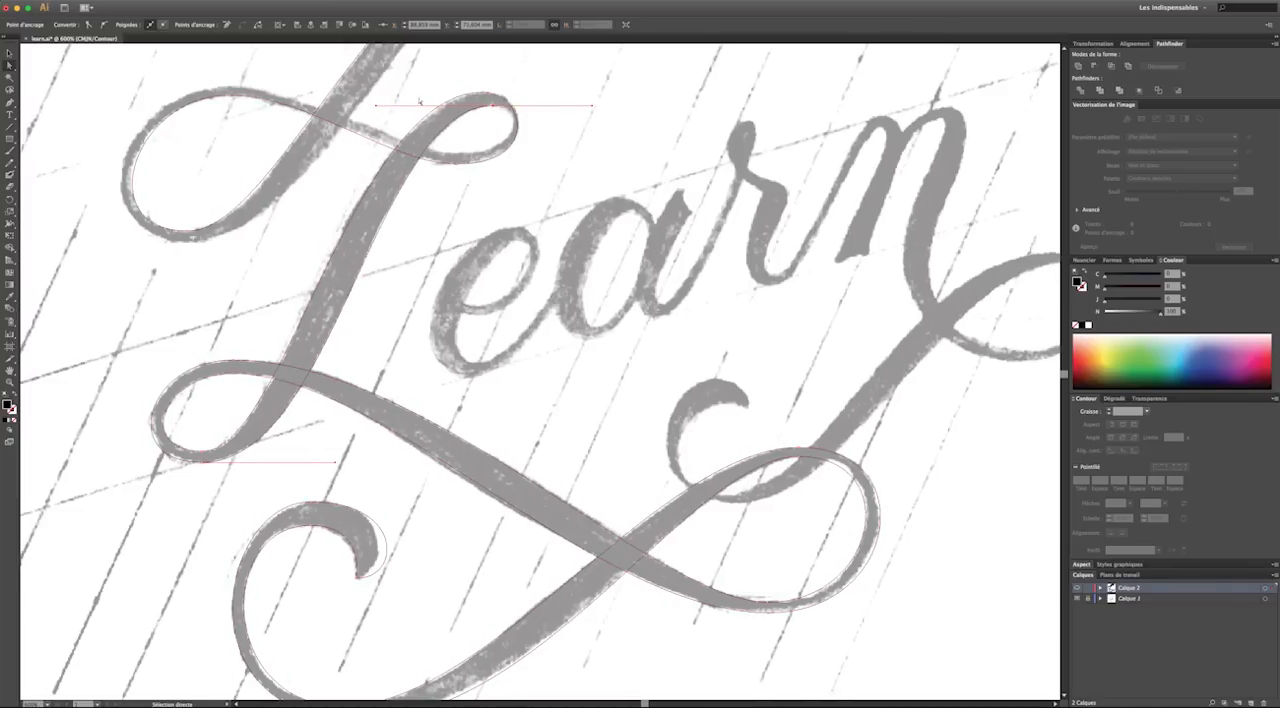
Shorten the outgoing handle at the small loop's top, trace its inner edge to its lowest point, and refine the horizontal handles
key("p")
left_click(493, 106)
left_click_drag(493, 106, 531, 107)
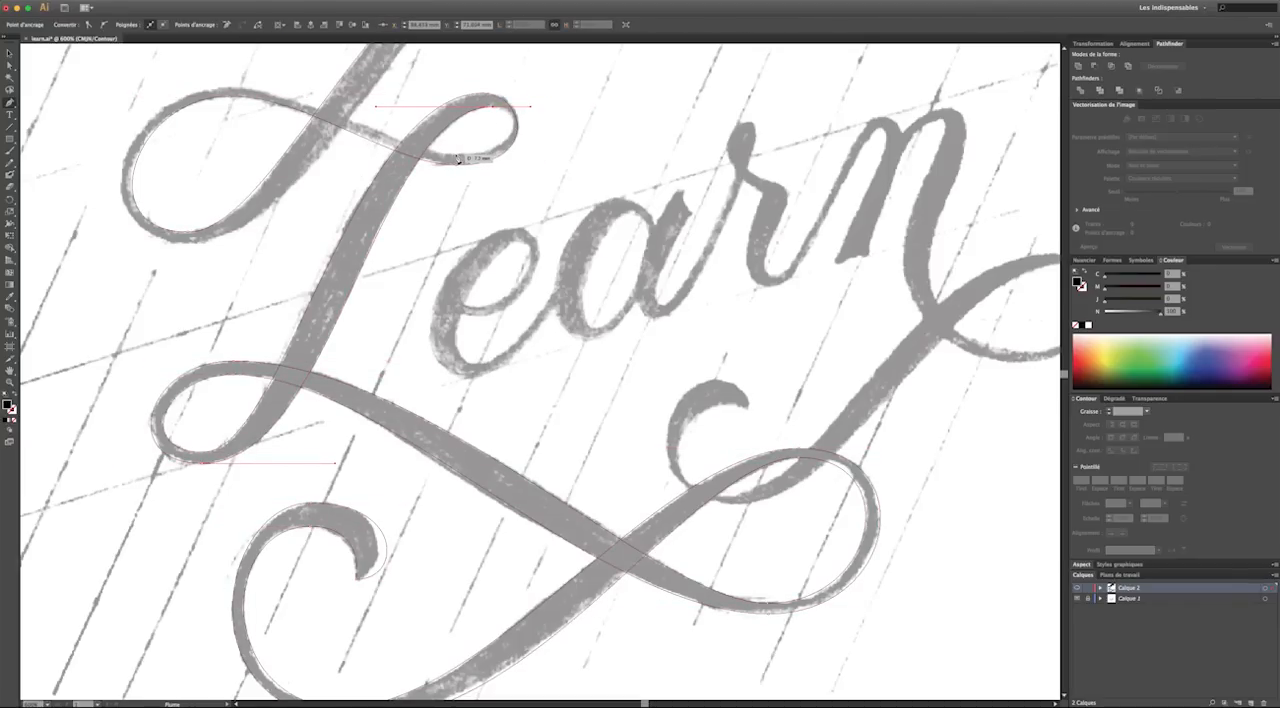
left_click_drag(458, 158, 389, 151)
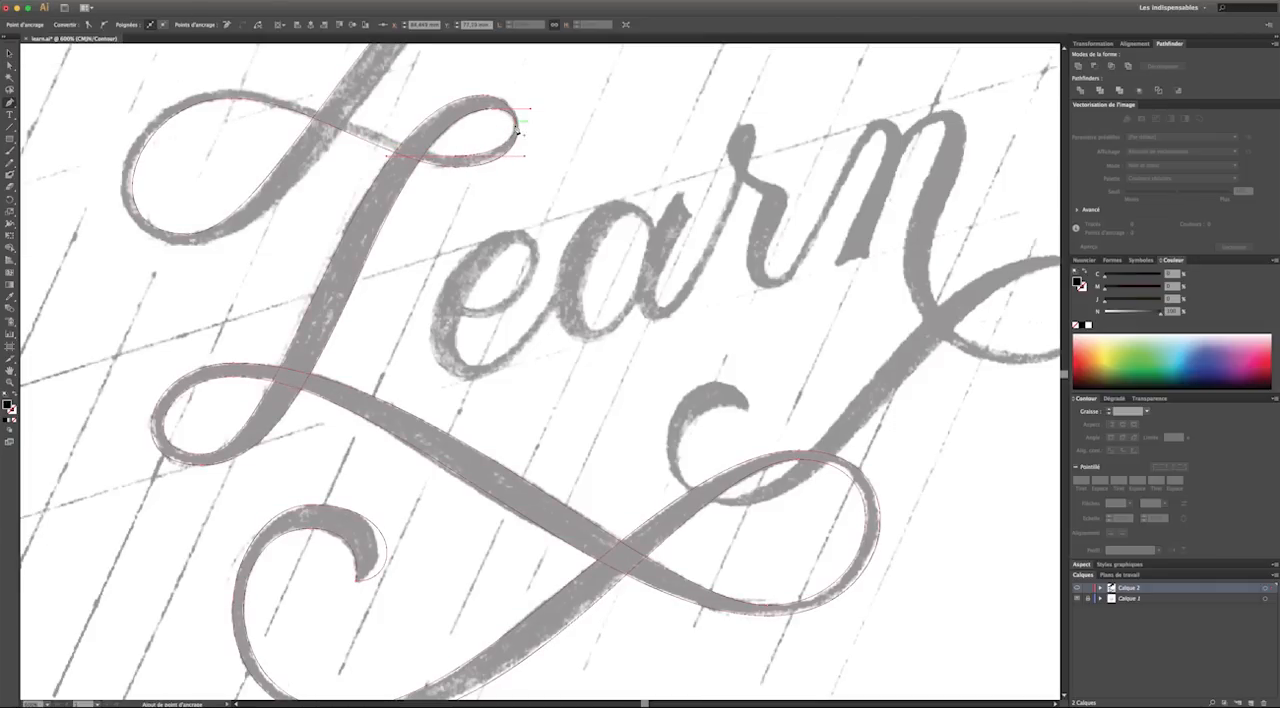
key("a")
mouse_move(530, 109)
left_mouse_down()
mouse_move(518, 98)
mouse_move(533, 97)
left_mouse_up()
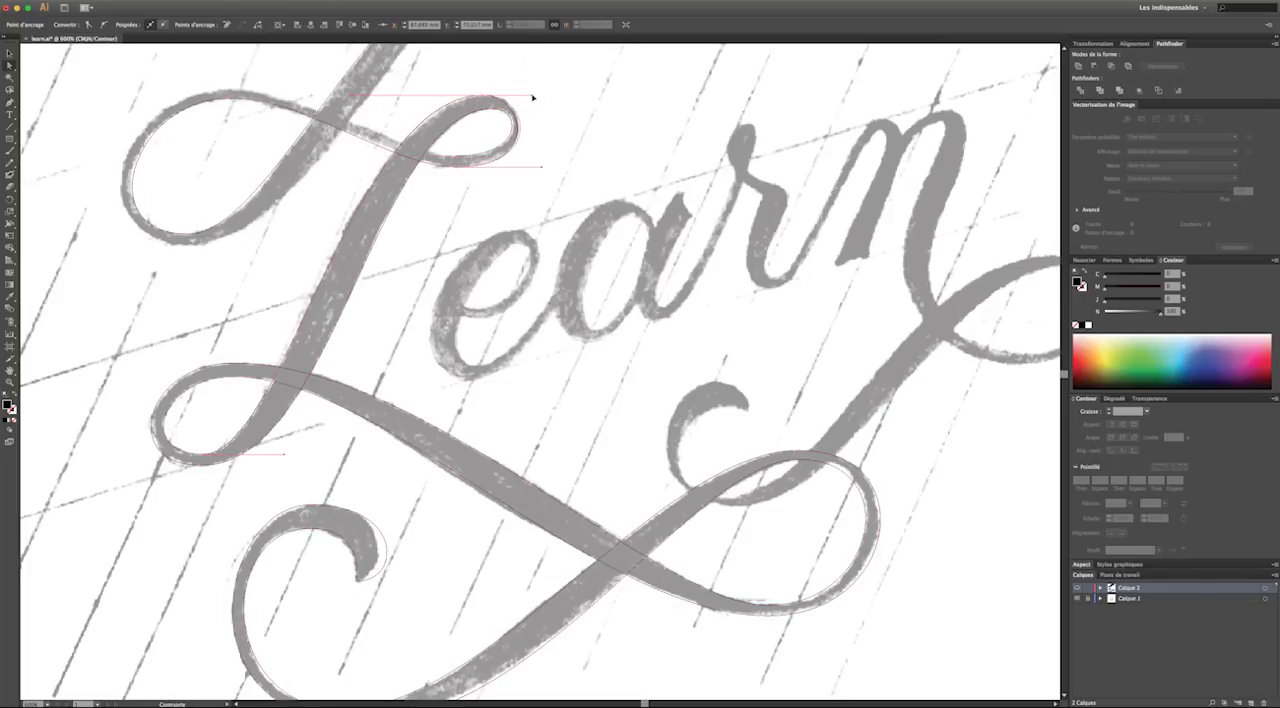
scroll(533, 98, "up", 1)
left_click(170, 92)
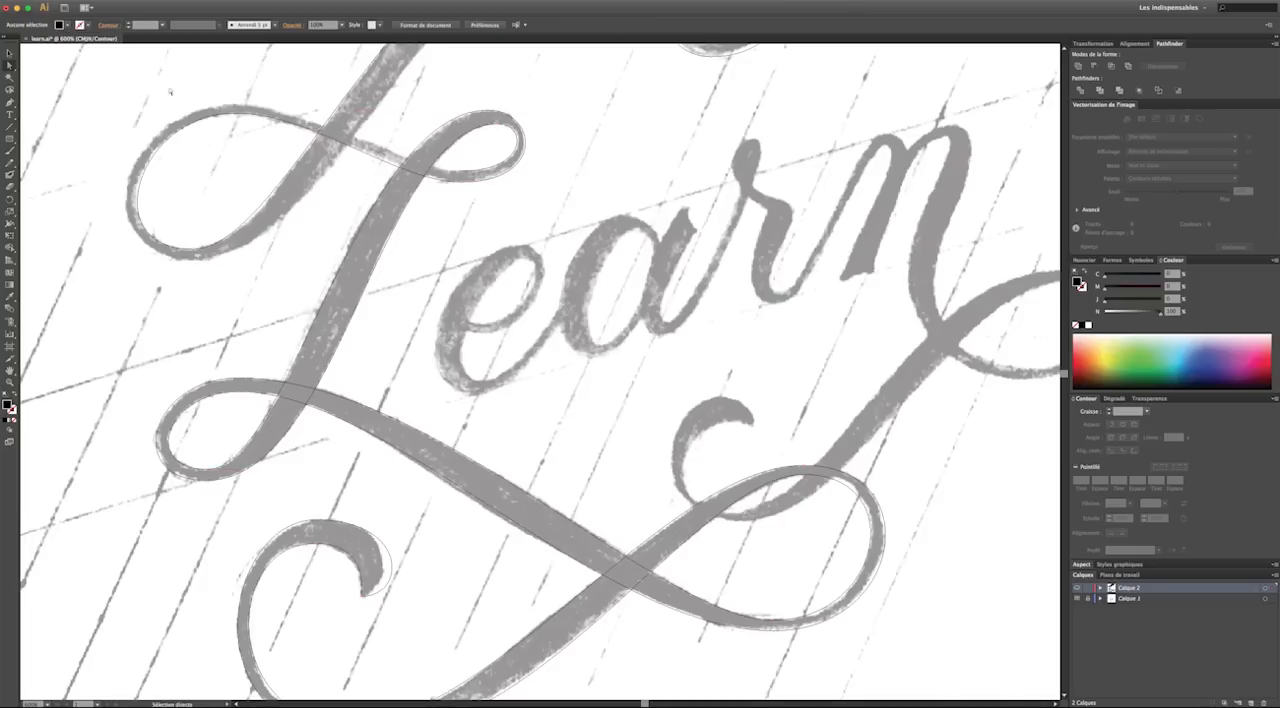
Resume from the small loop's inner bottom and trace to the top of the L's upper-left loop, keeping the handles horizontal and adjusting the curve
left_click(10, 103)
left_click_drag(460, 173, 358, 172)
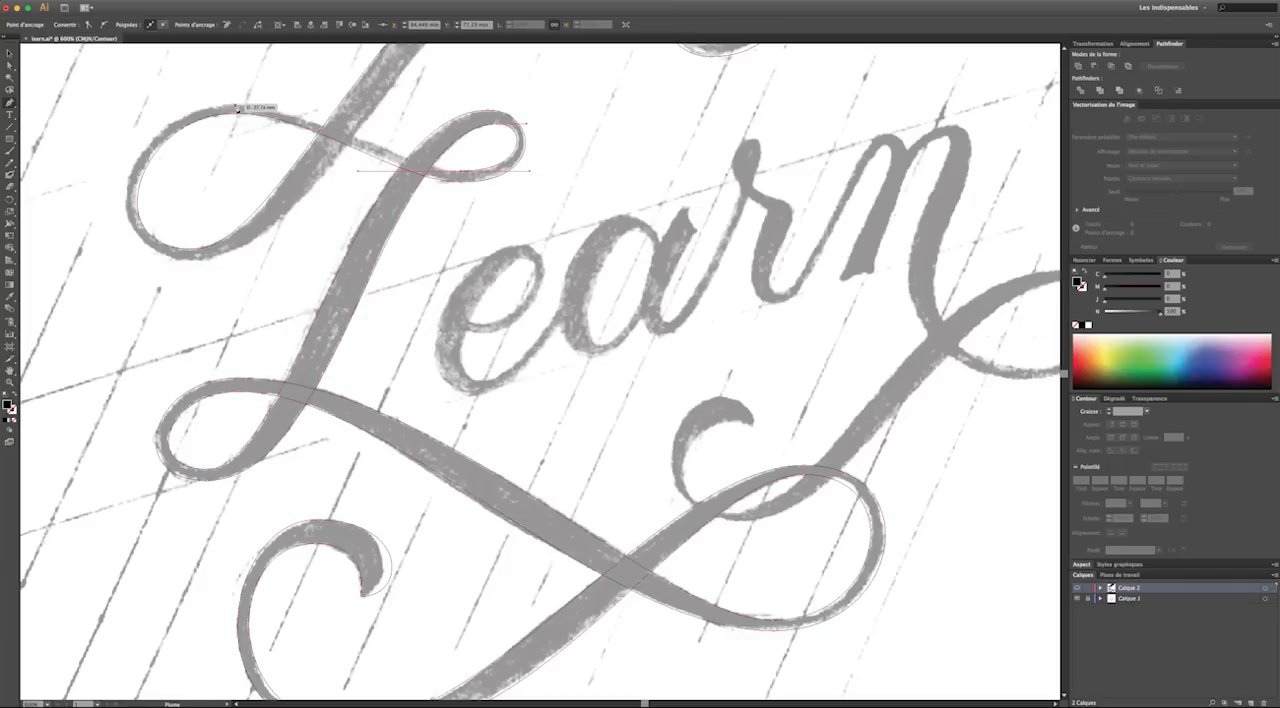
left_click_drag(235, 105, 142, 103)
key("a")
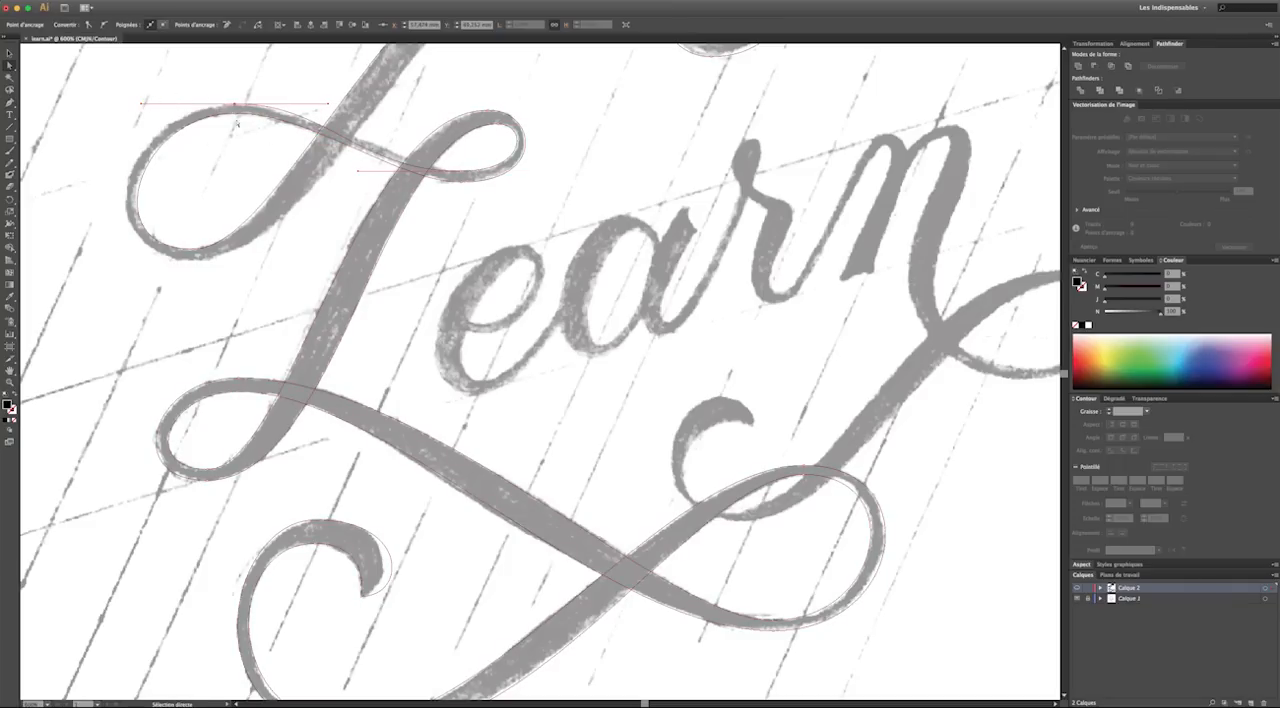
left_click(395, 171)
left_click(167, 96)
Resume from the upper-left loop's top and trace around the loop to its lowest point with horizontal handles
scroll(178, 103, "up", 3)
scroll(178, 103, "up", 2)
left_click(10, 102)
left_click_drag(240, 189, 123, 193)
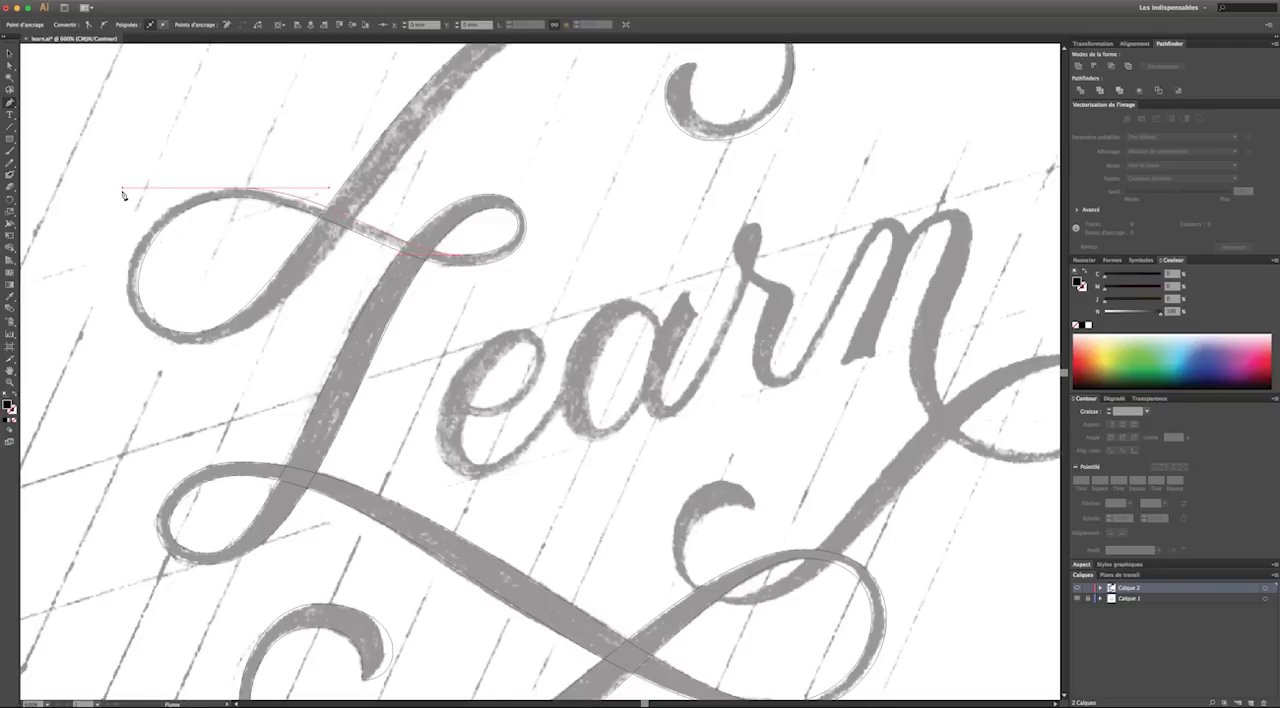
left_click_drag(195, 345, 307, 370)
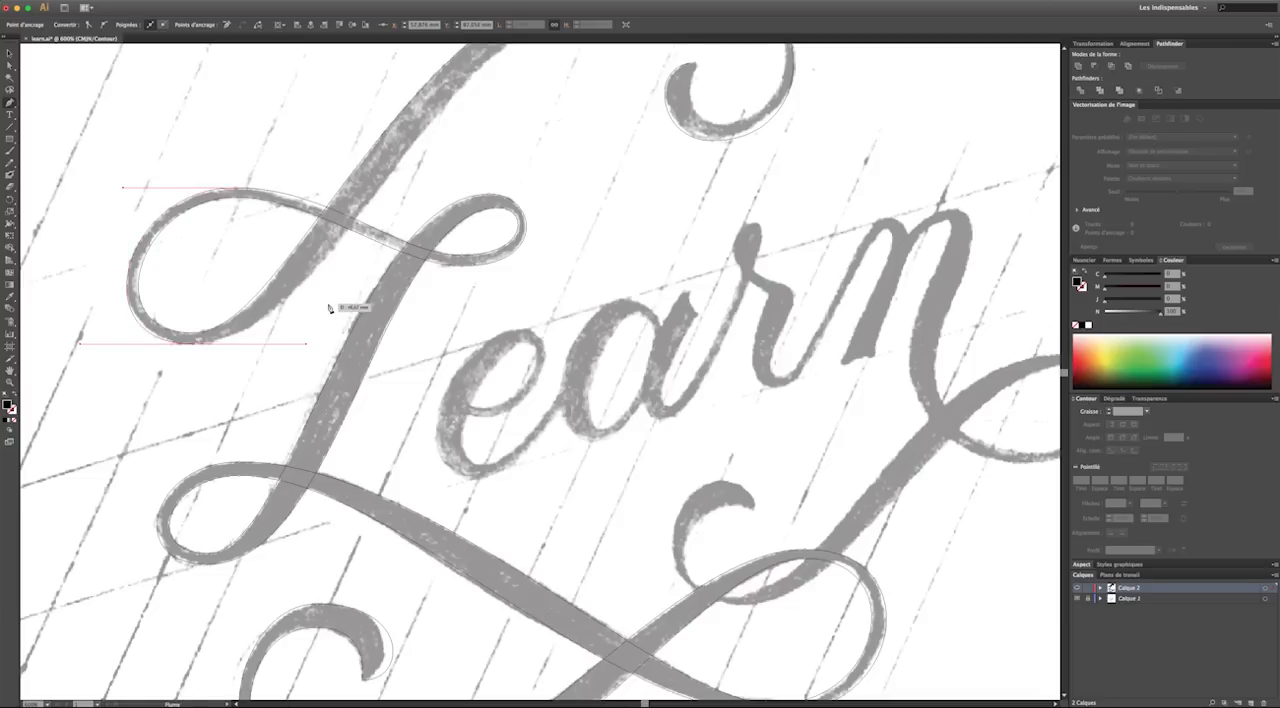
Trace the long upper stroke to the top of the upper-right curl with horizontal handles, and lengthen both handles to match the sketch
scroll(450, 260, "up", 3)
scroll(640, 127, "up", 3)
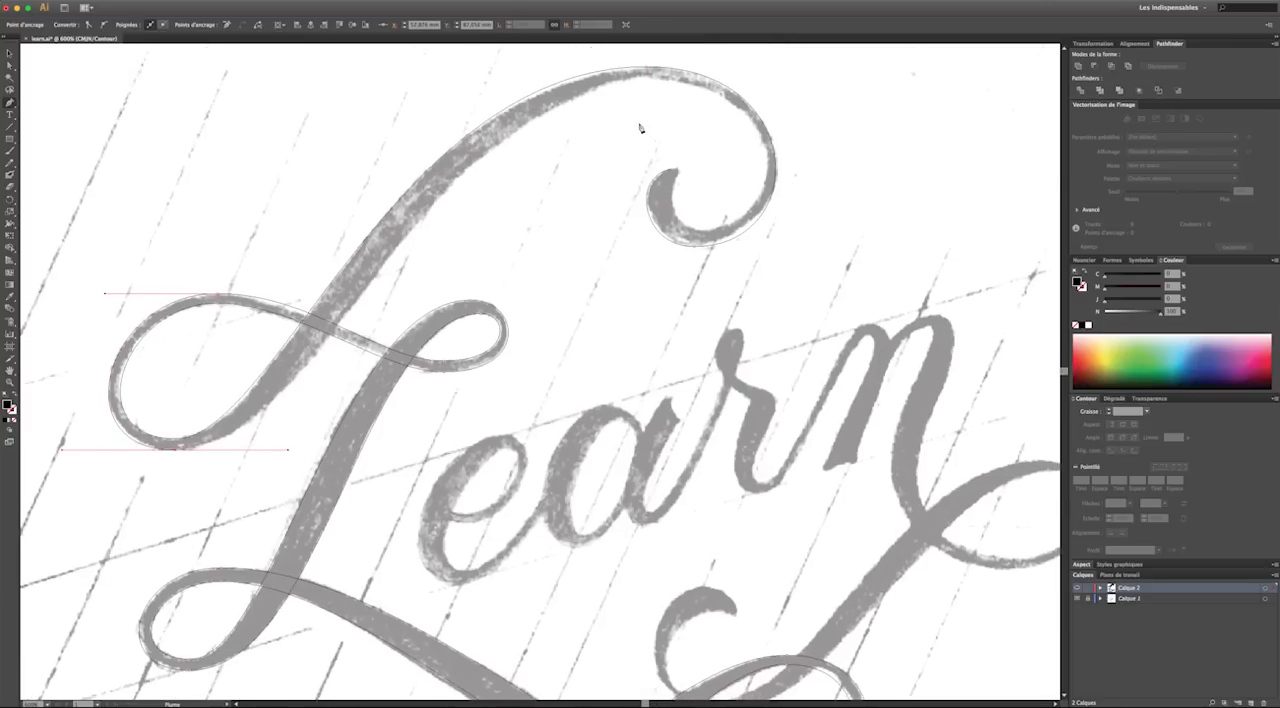
left_click_drag(643, 92, 799, 113)
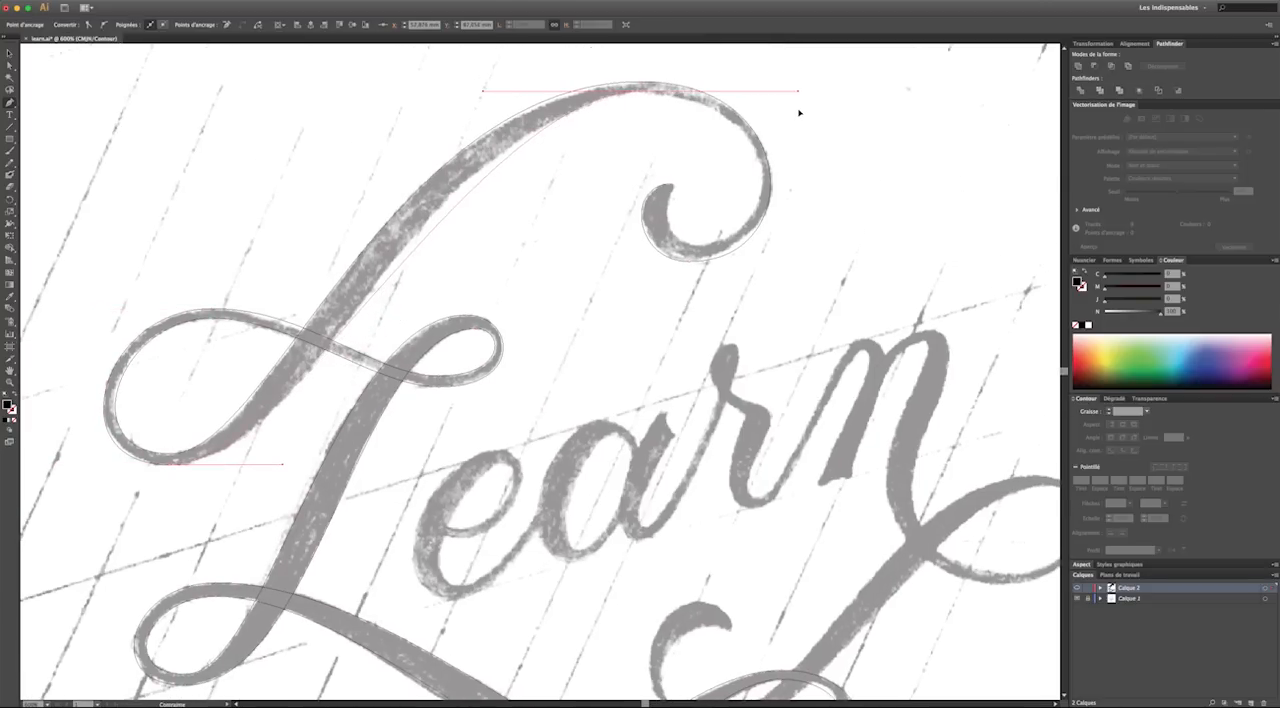
key("a")
left_click_drag(301, 475, 301, 474)
left_click(641, 91)
left_click_drag(476, 93, 456, 99)
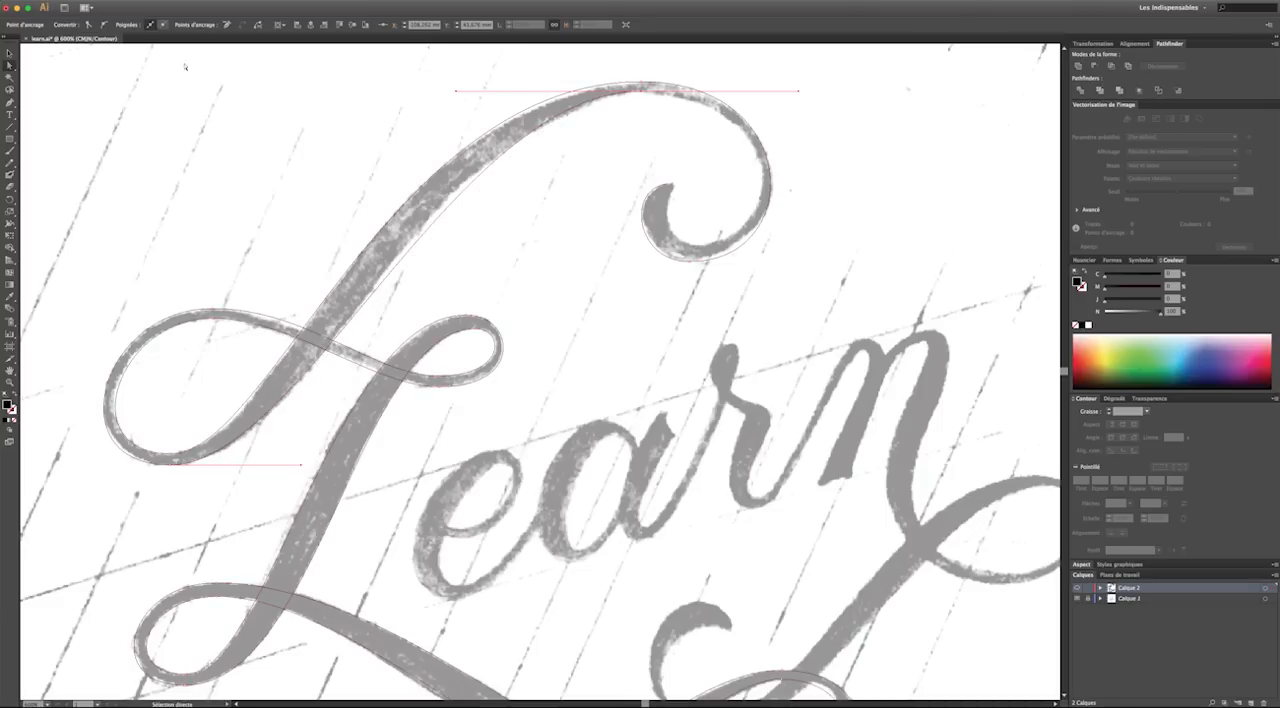
Shorten the outgoing handle at the upper-right curl's top, trace to the curl's inner bottom, and adjust both handles to follow the sketch
key("p")
left_click_drag(642, 91, 751, 92)
left_click_drag(696, 244, 587, 245)
left_click(9, 66)
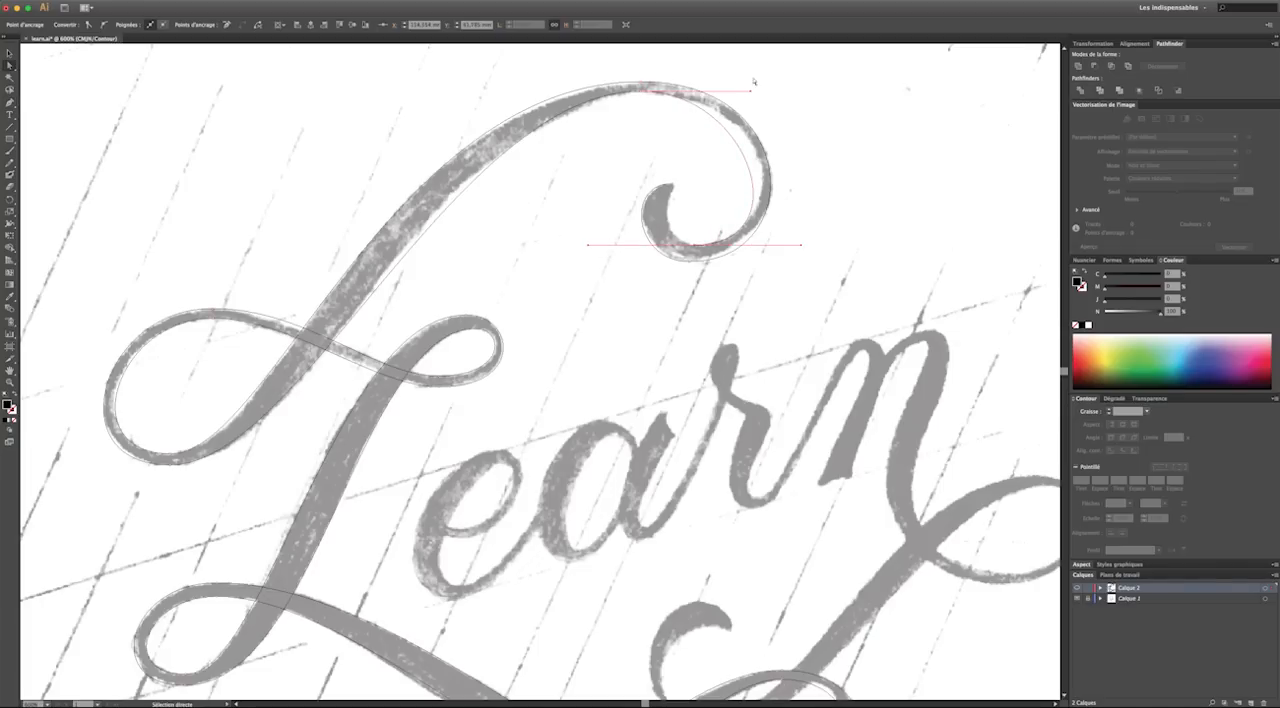
left_click_drag(752, 92, 777, 93)
left_click_drag(801, 246, 796, 248)
left_click(537, 201)
Shorten the outgoing handle at the curl's inner bottom, close the L path at the curl's tip, and deselect it
left_click(9, 103)
left_click_drag(696, 245, 640, 246)
left_click(673, 186)
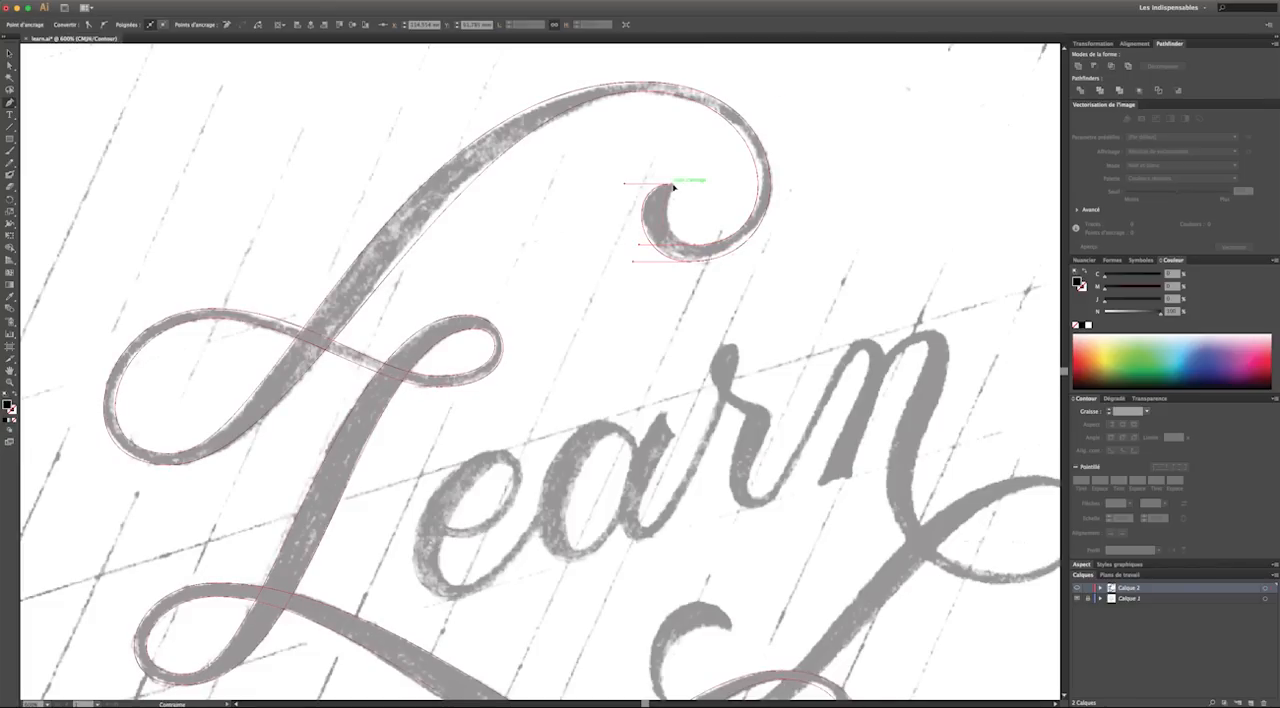
left_click(10, 67)
left_click(869, 185)
key("v")
key("ctrl+minus")
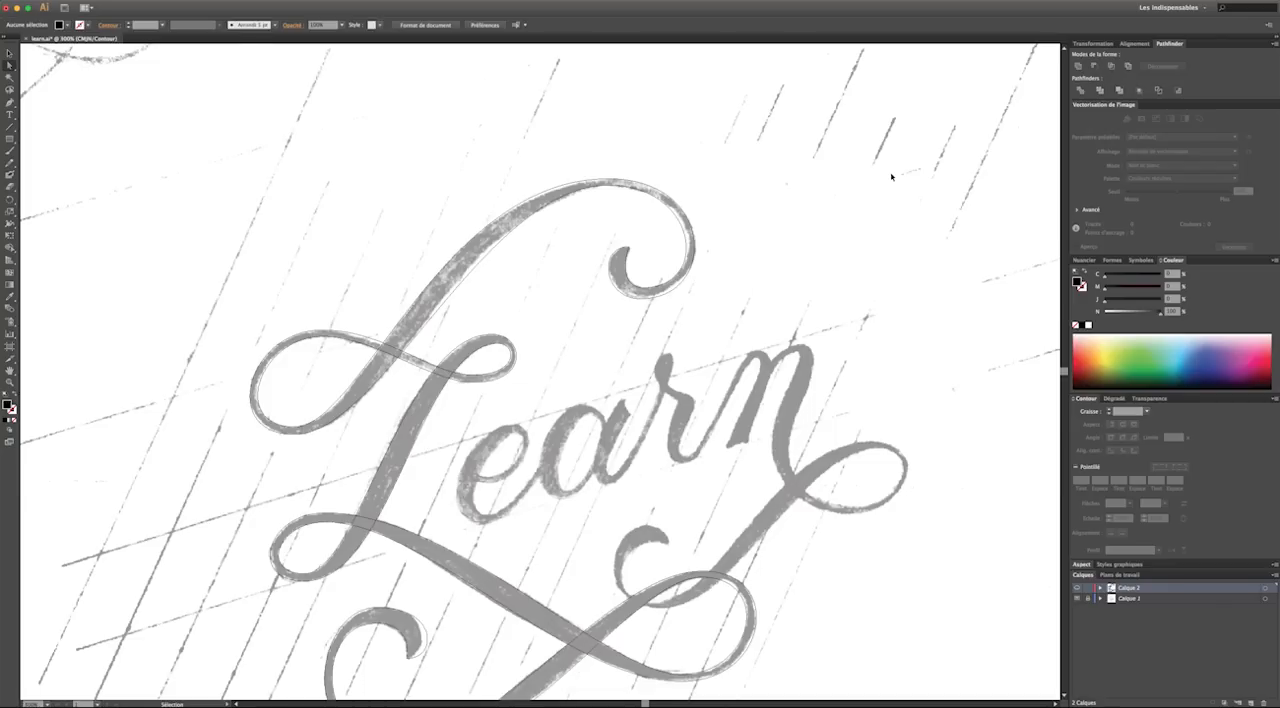
Return to preview mode to show the filled L, and hide the sketch layer Calque 1
key("ctrl+minus")
key("ctrl+minus")
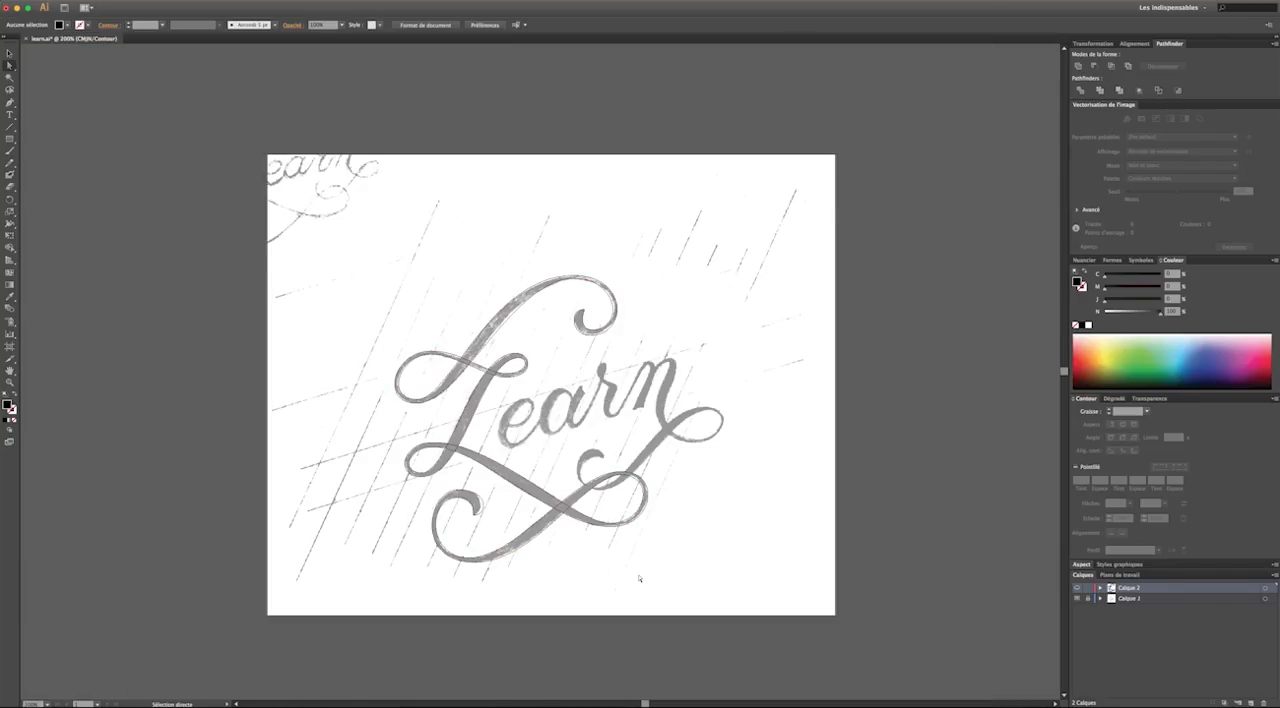
scroll(639, 578, "down", 2)
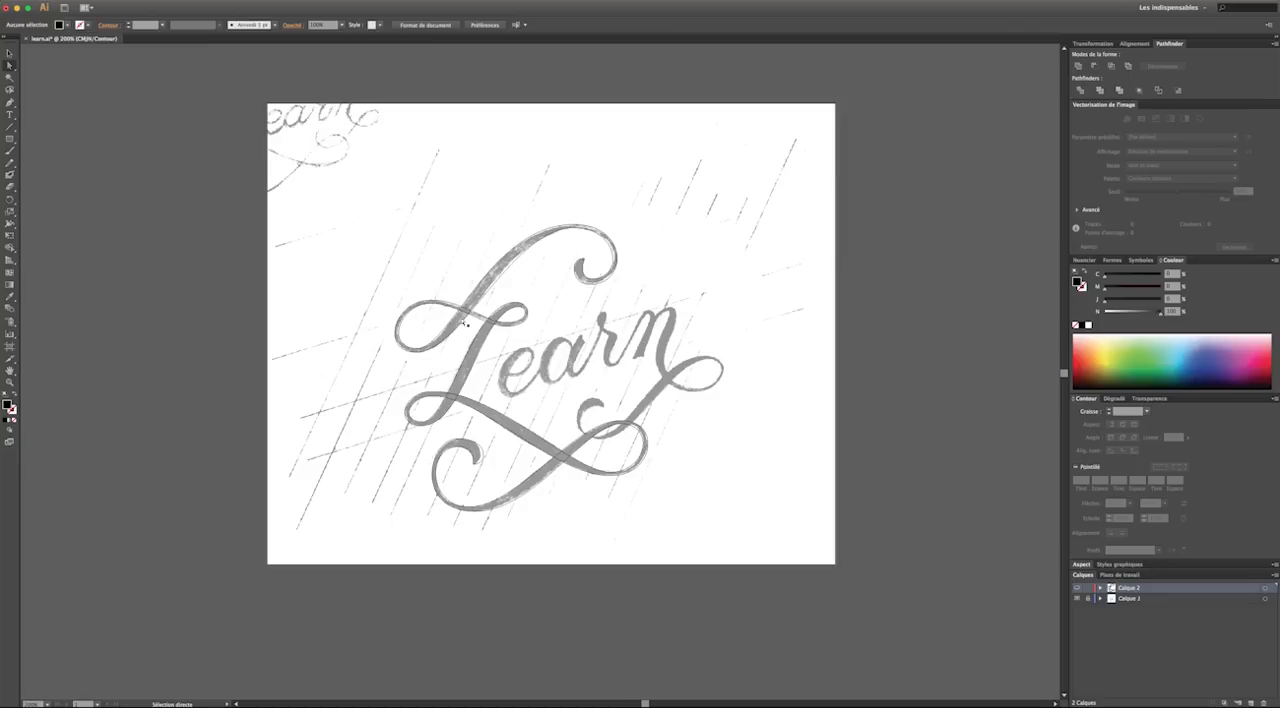
scroll(740, 433, "right", 1)
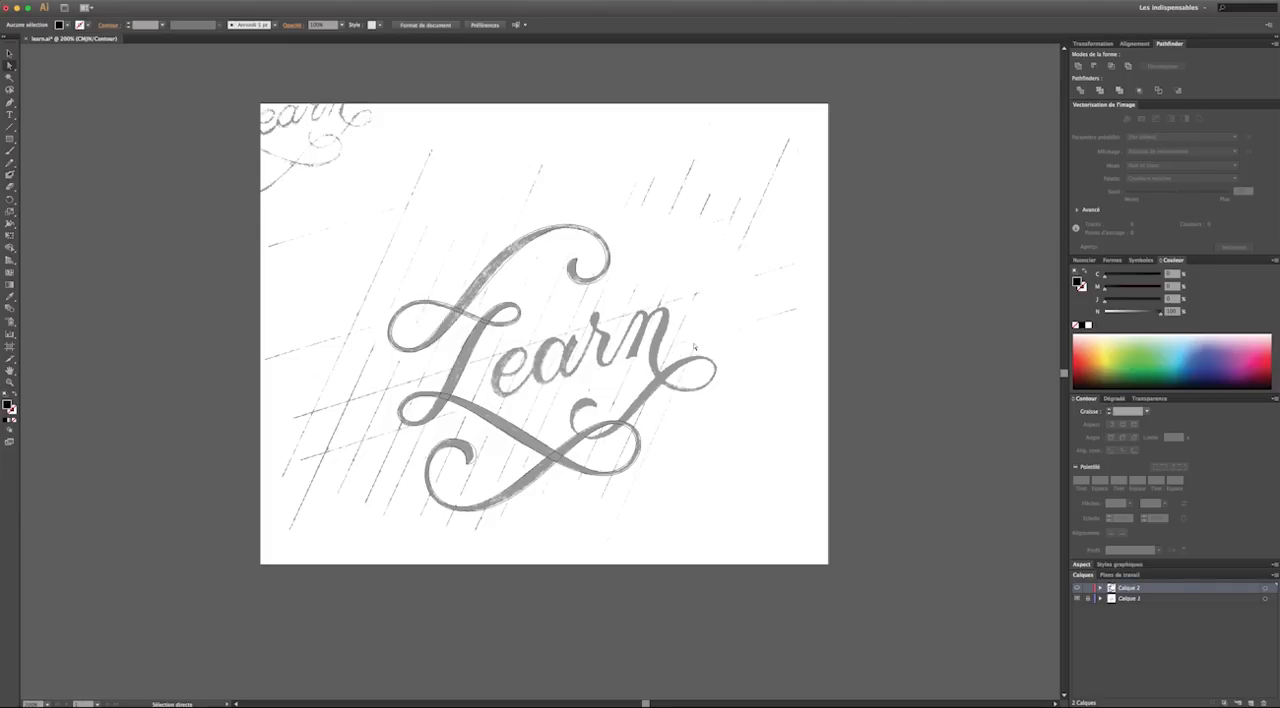
left_click(9, 53)
key("a")
key("super+y")
key("v")
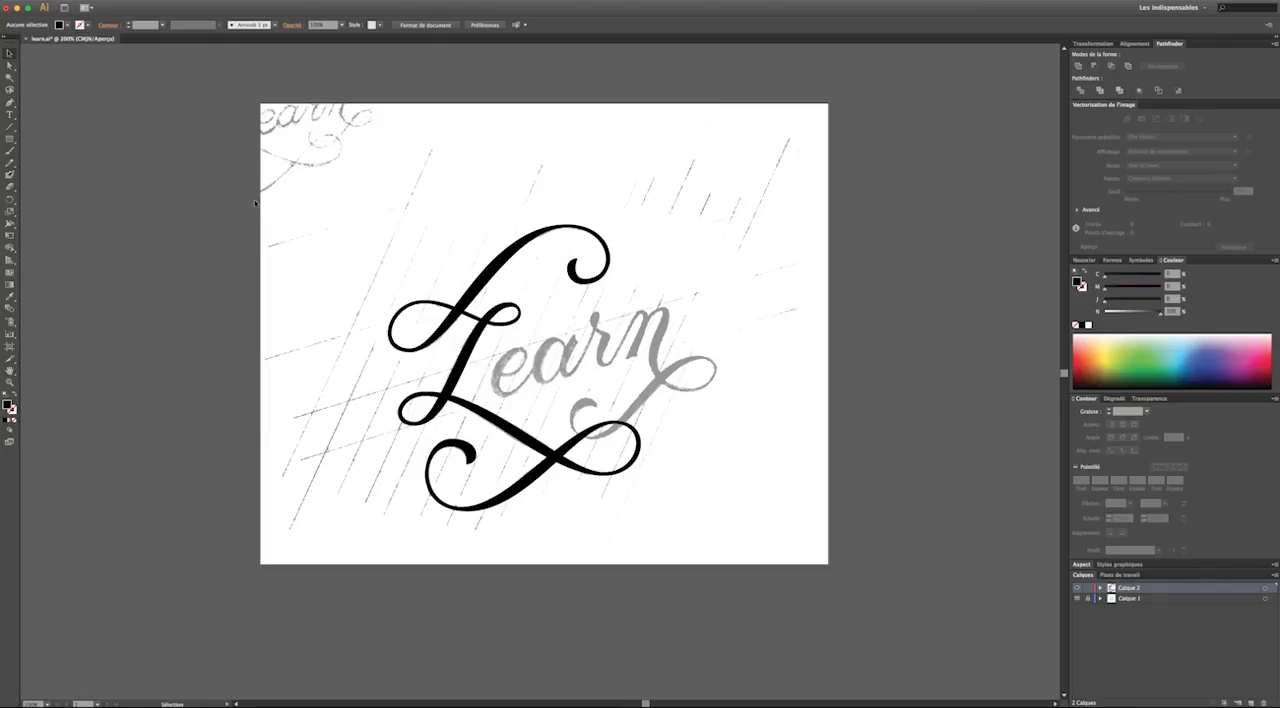
left_click(1077, 598)
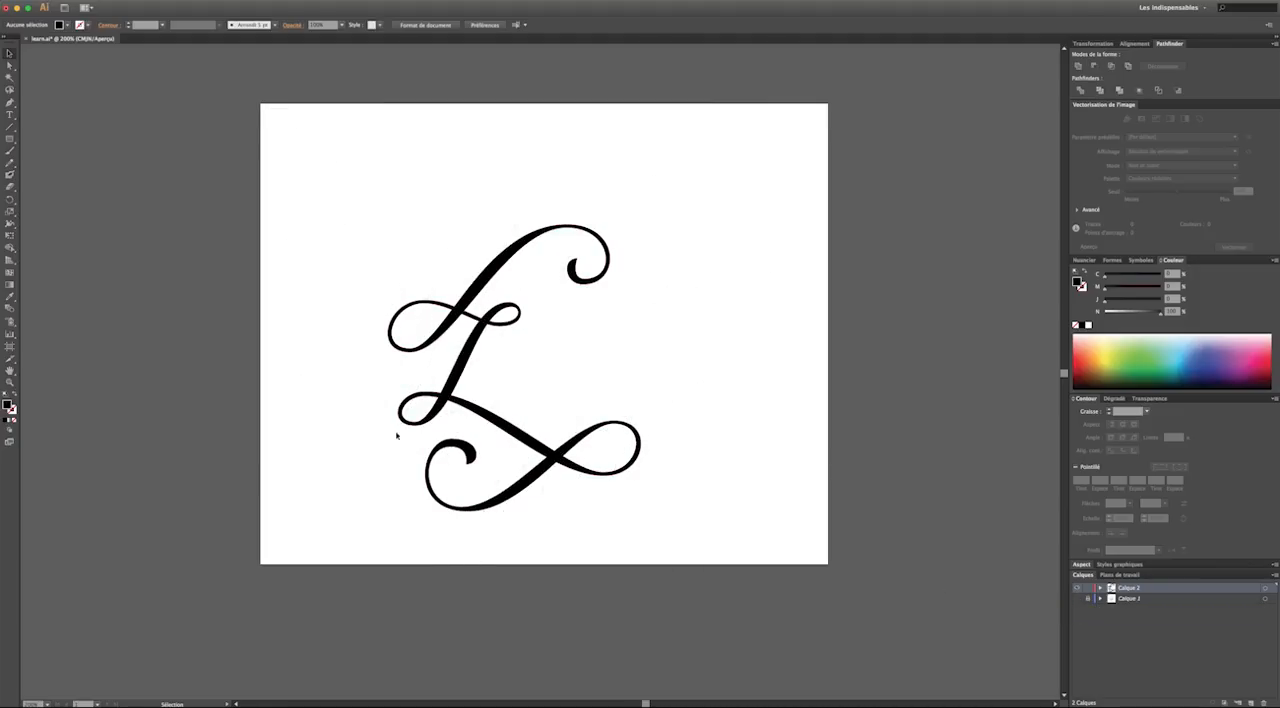
Shorten the horizontal handle at the tip of the bottom-left curl to refine its rounded end
left_click(9, 382)
left_click(470, 422)
left_click(9, 64)
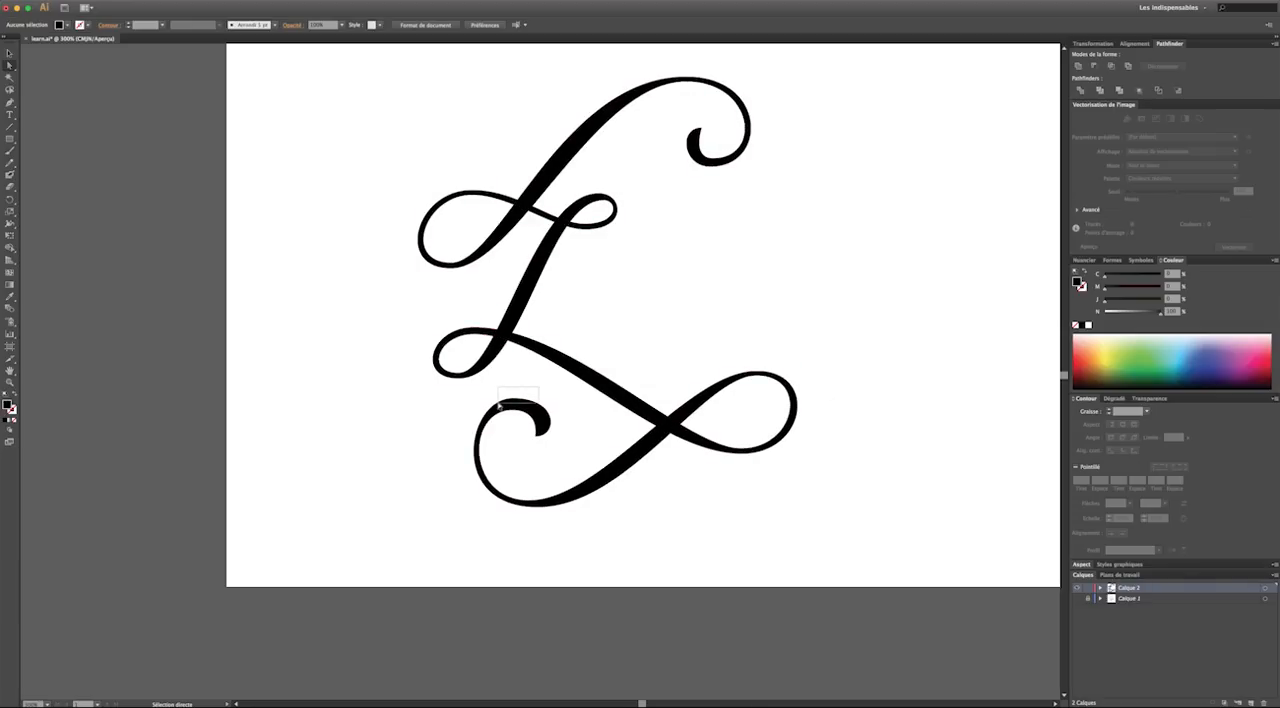
left_click(551, 409)
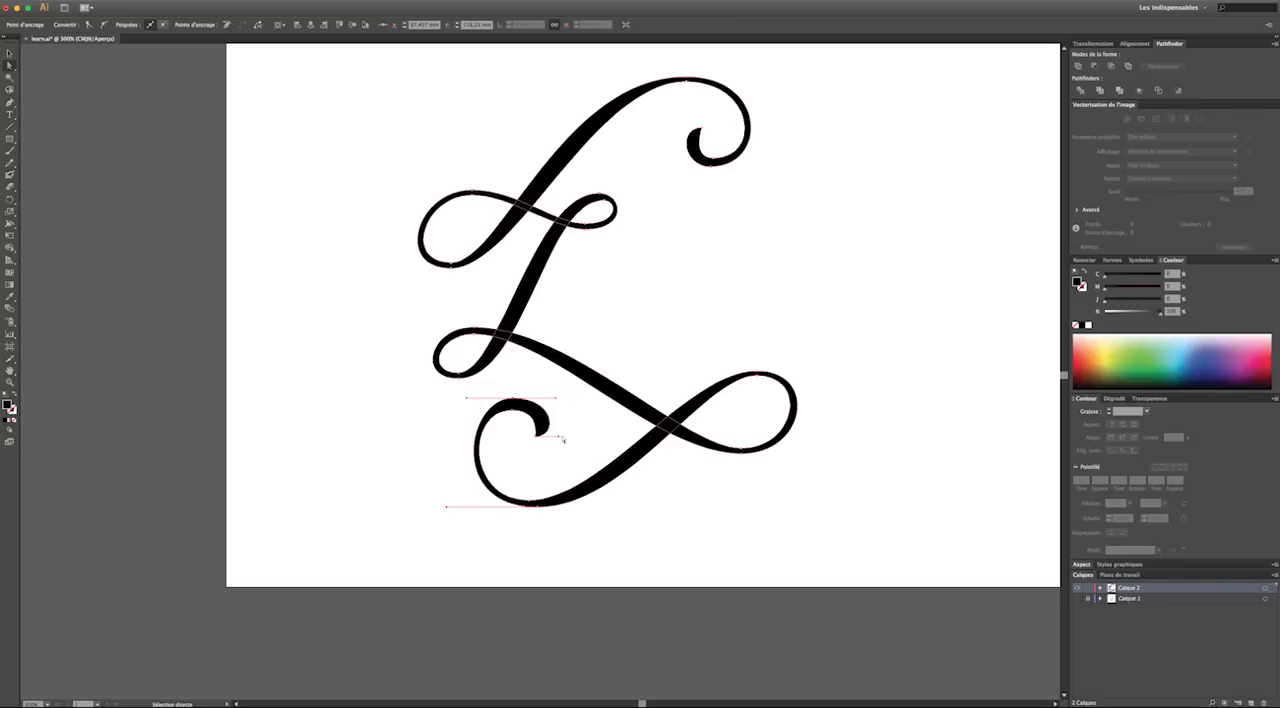
left_click_drag(559, 437, 553, 437)
left_click(561, 393)
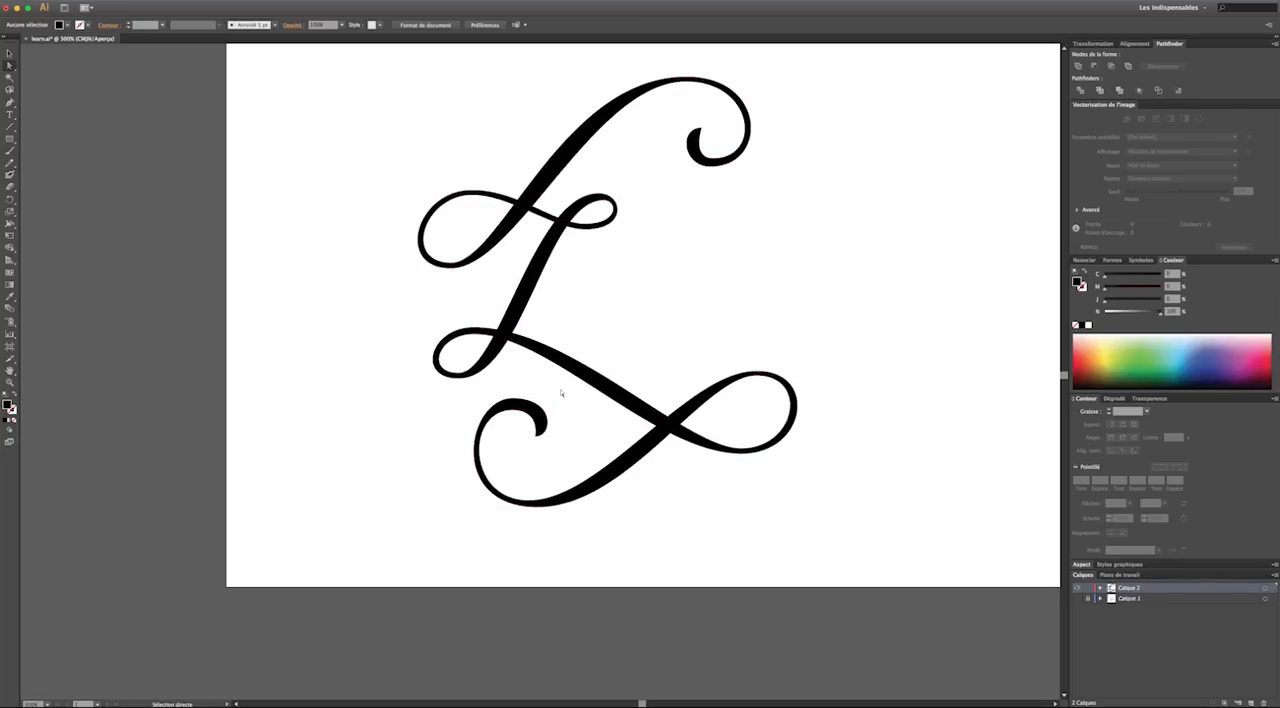
Adjust the horizontal handle of the anchor at the upper-right curl's outer bottom, and deselect the path
scroll(745, 291, "up", 1)
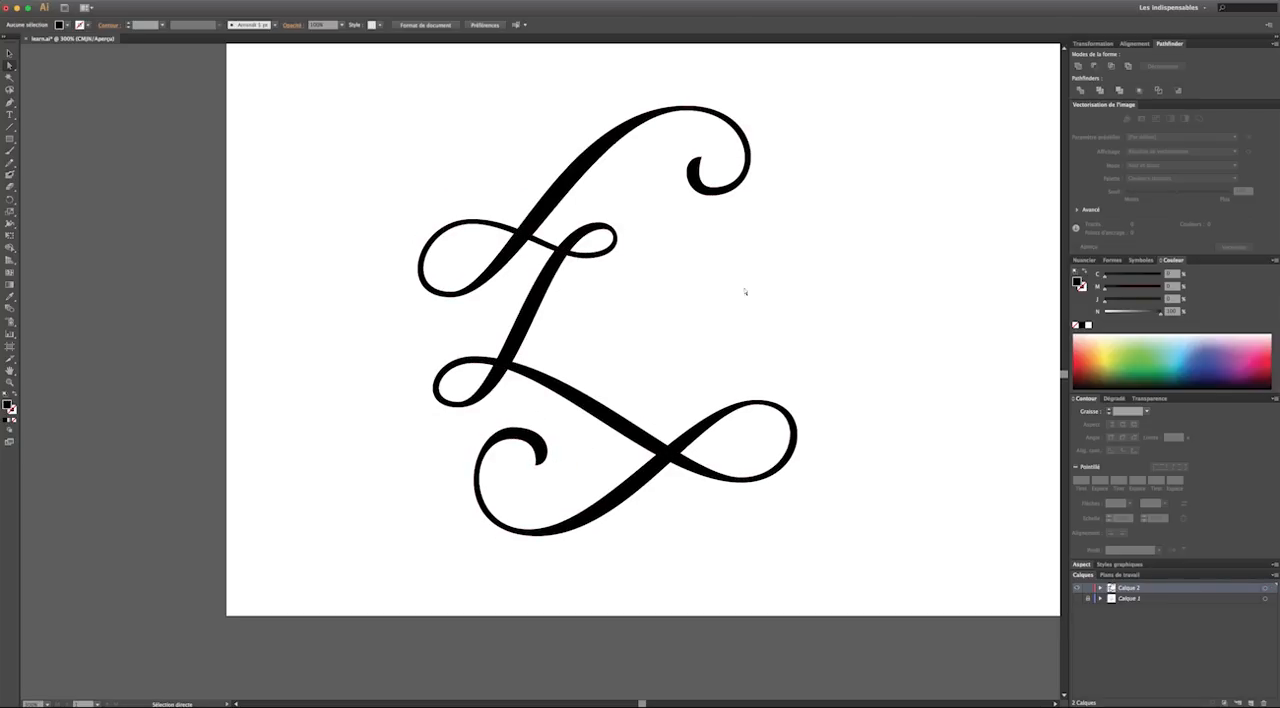
left_click(722, 194)
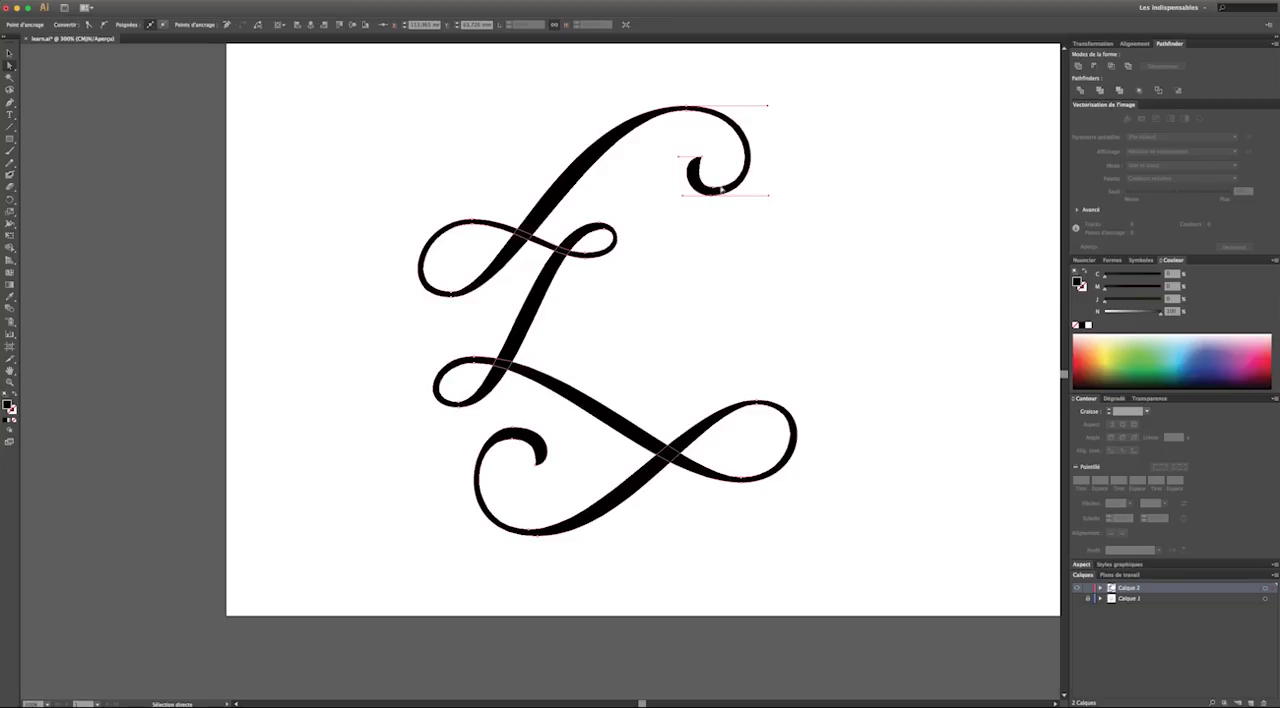
mouse_move(768, 196)
left_mouse_down()
mouse_move(729, 194)
mouse_move(766, 188)
left_mouse_up()
left_click(792, 198)
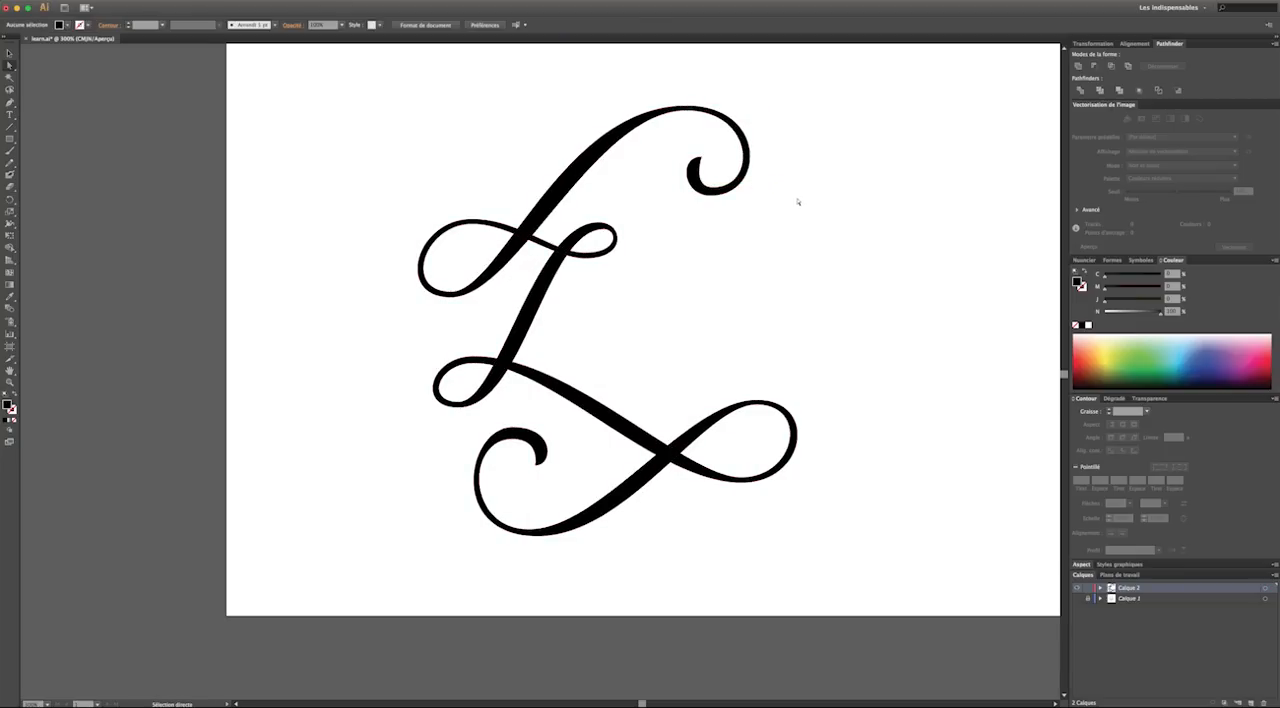
Compare the sketch with the traced L by toggling the visibility of layers Calque 1 and Calque 2, leaving only Calque 2 shown
scroll(671, 228, "right", 2)
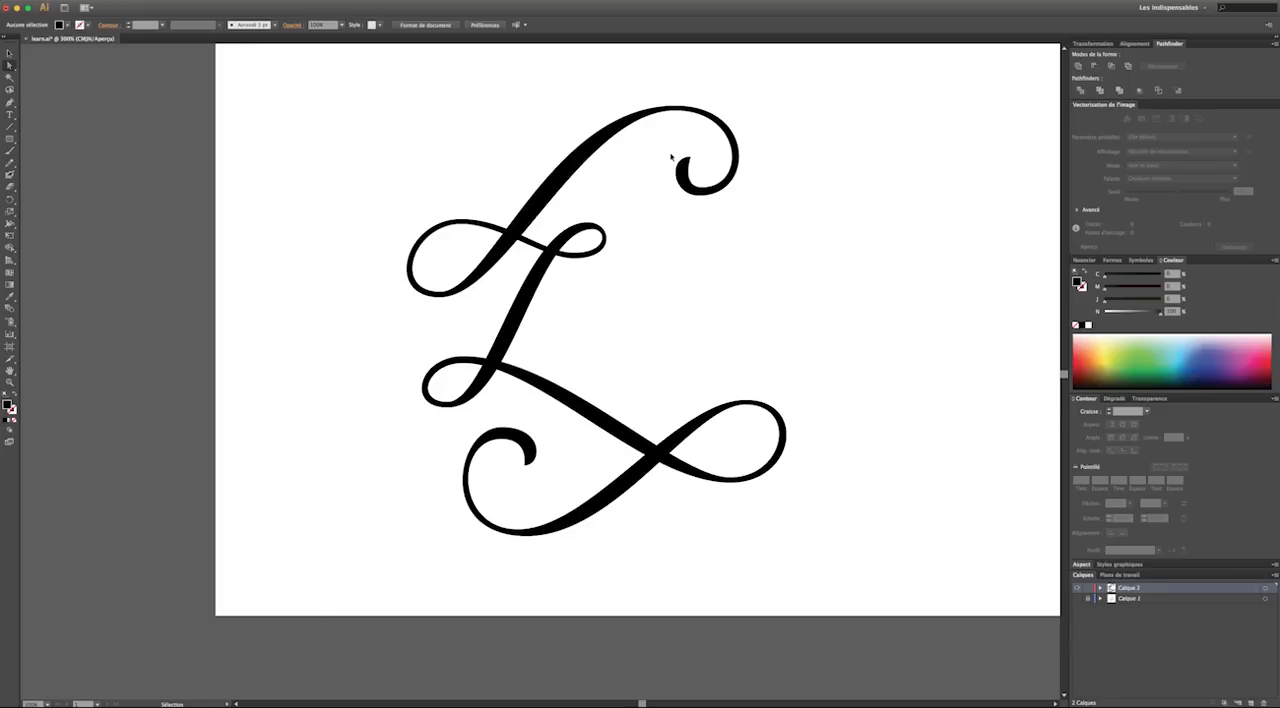
key("super+minus")
key("super+minus")
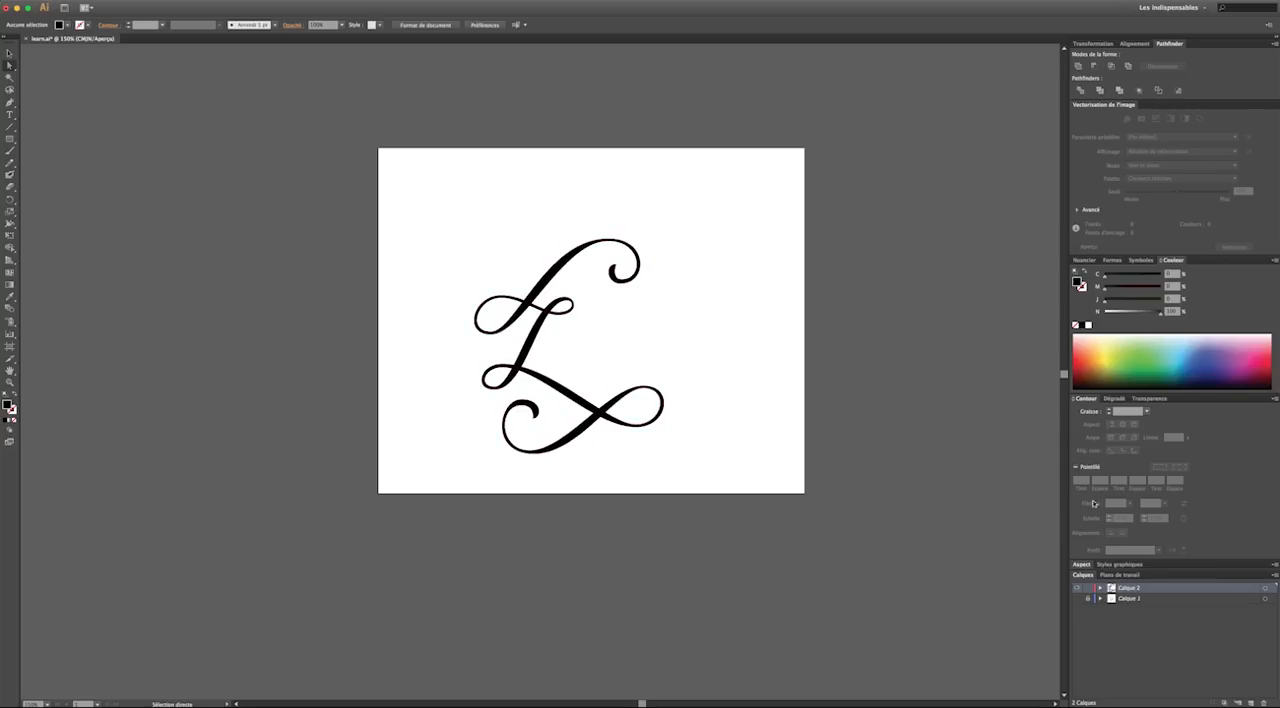
left_click(1077, 598)
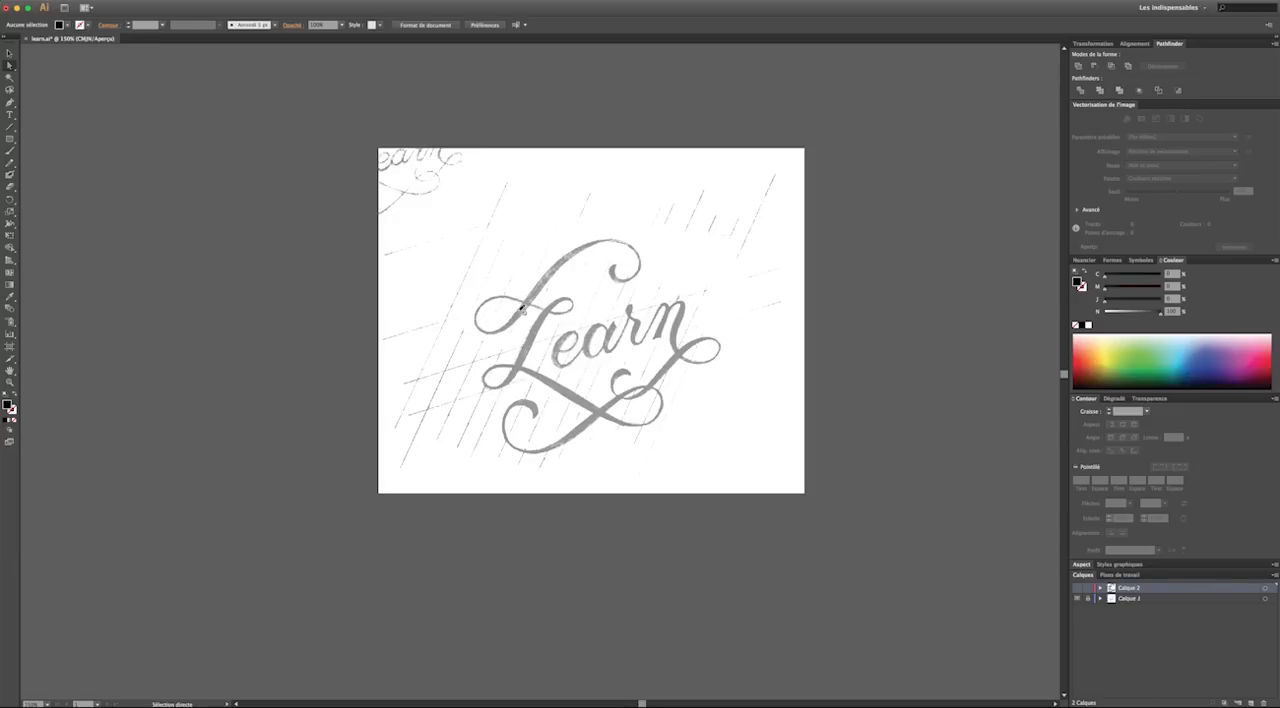
left_click(1077, 598)
left_click(1077, 587)
Examine the traced L up close, and select all its anchor points to display every handle
left_click(10, 382)
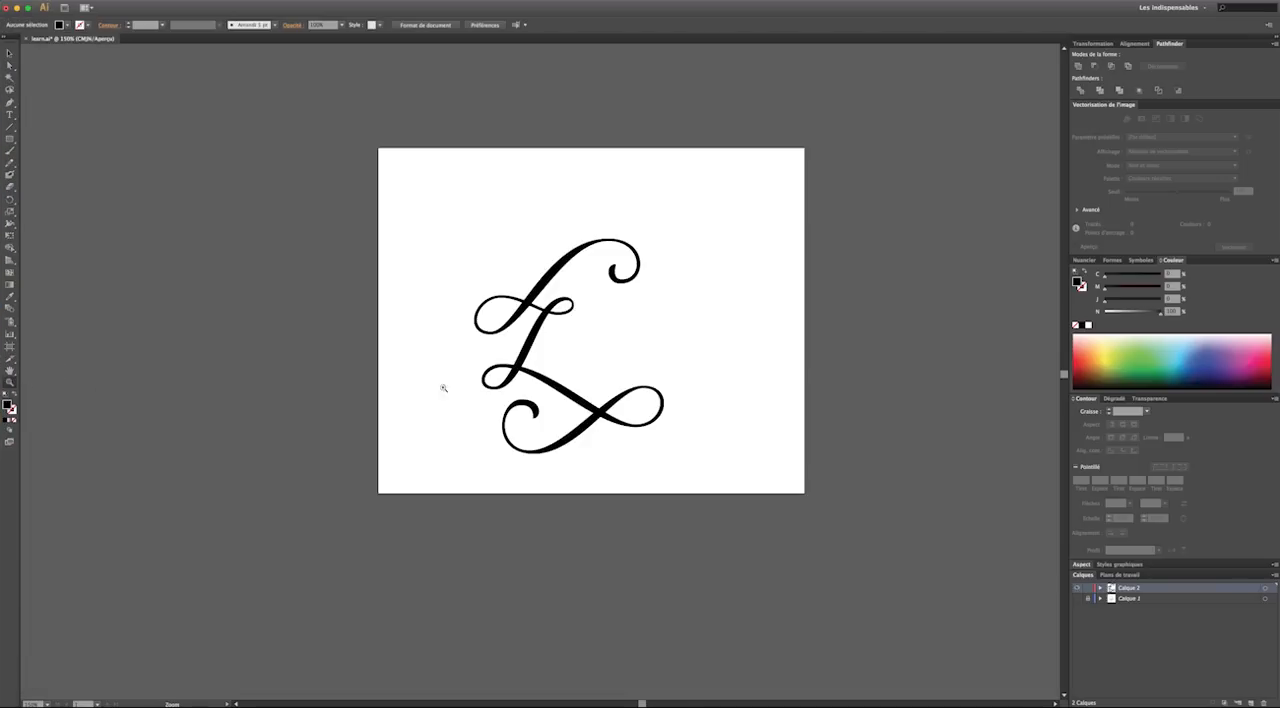
left_click(595, 376)
left_click(560, 371)
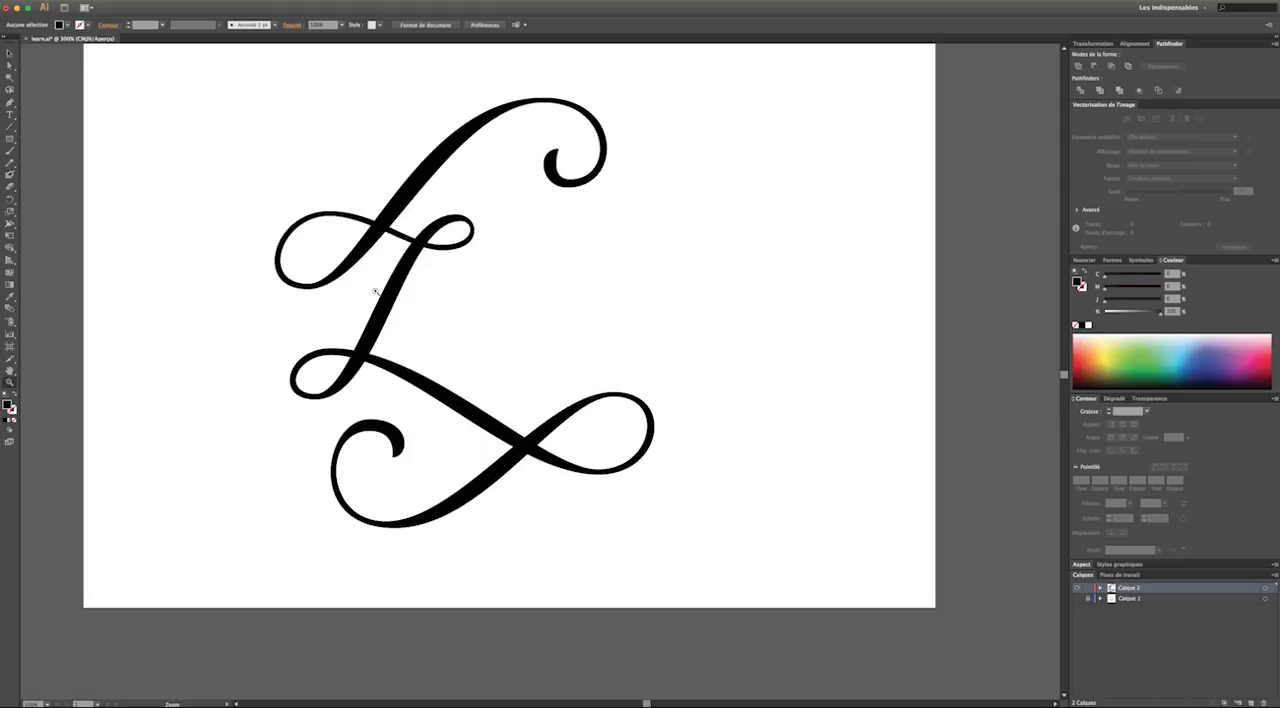
left_click(10, 66)
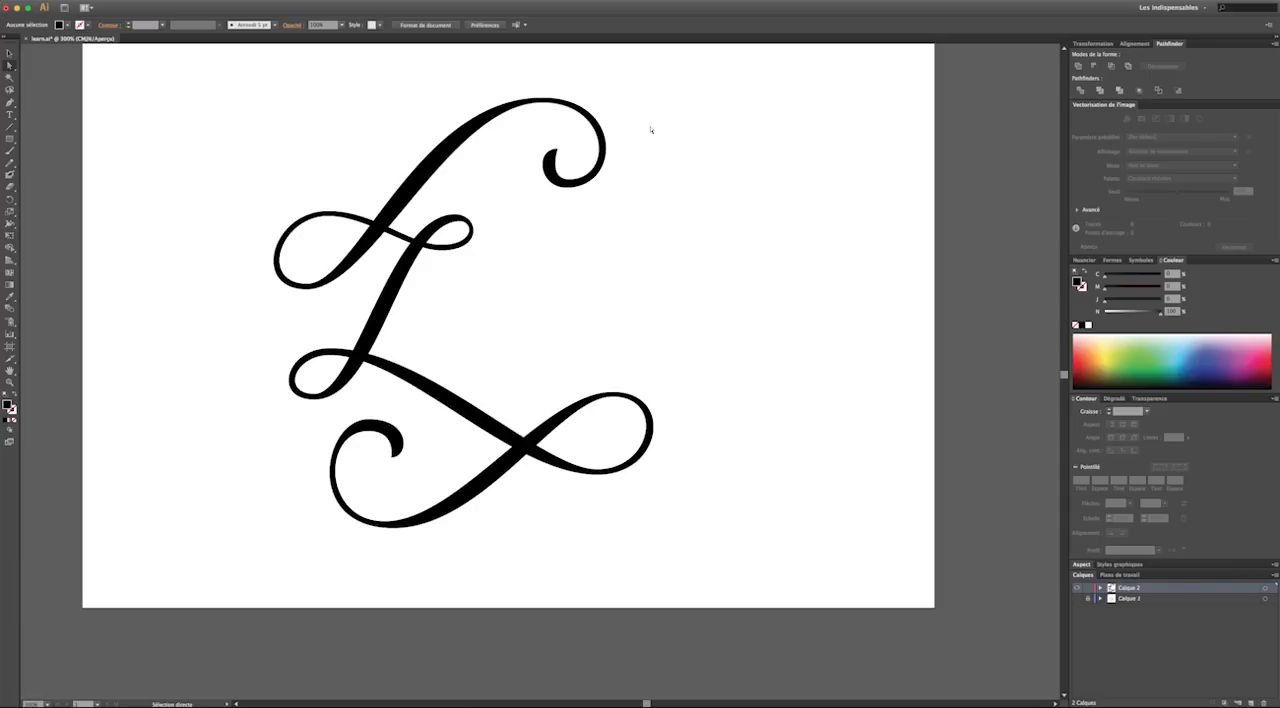
key("v")
key("super+minus")
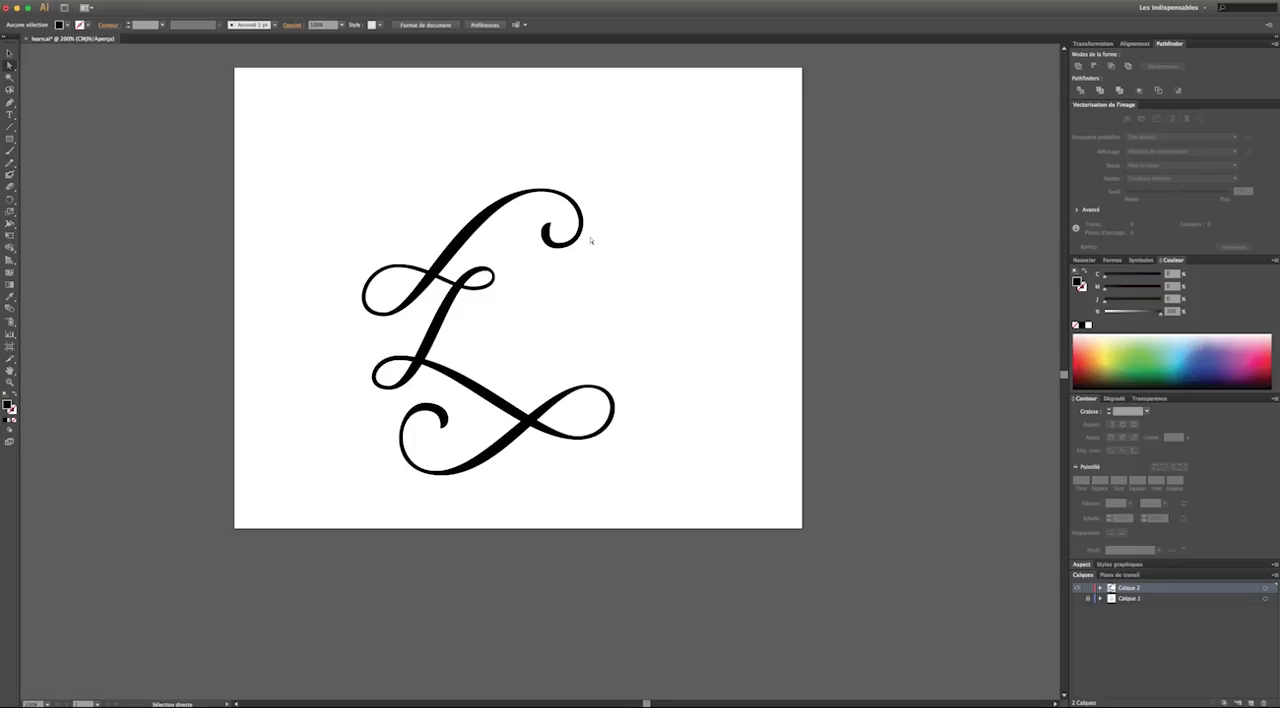
left_click_drag(682, 518, 252, 128)
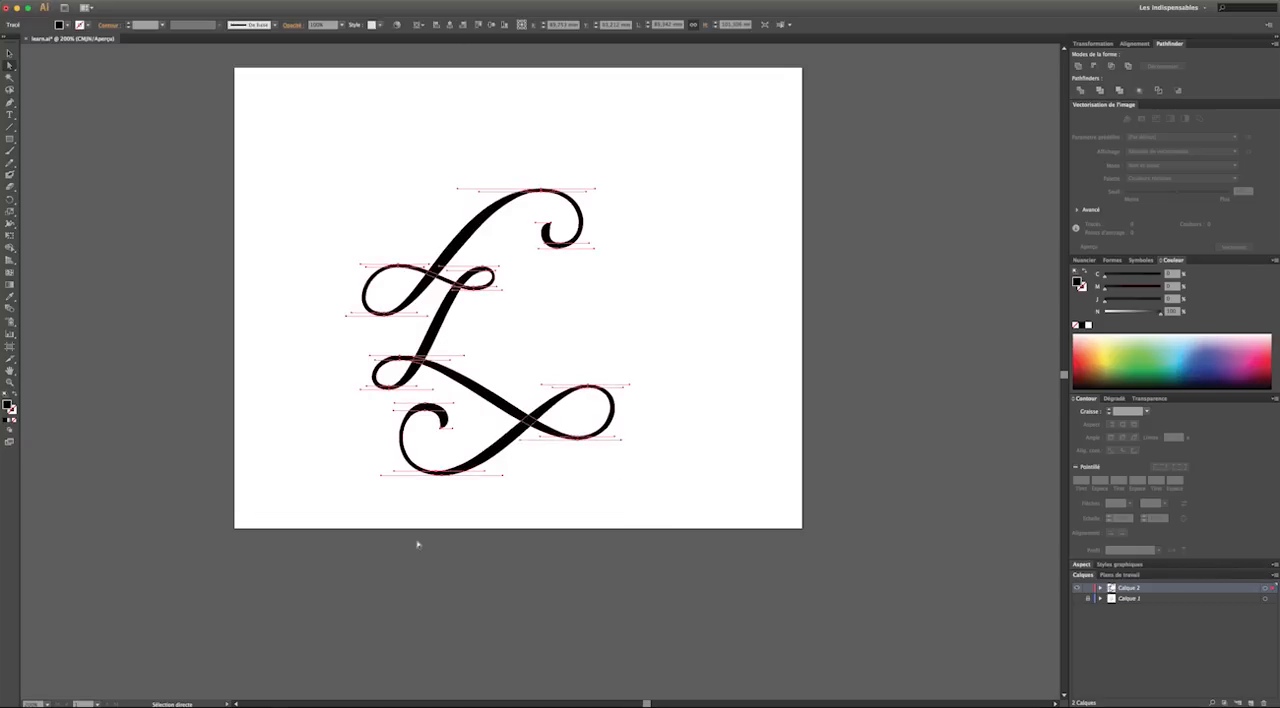